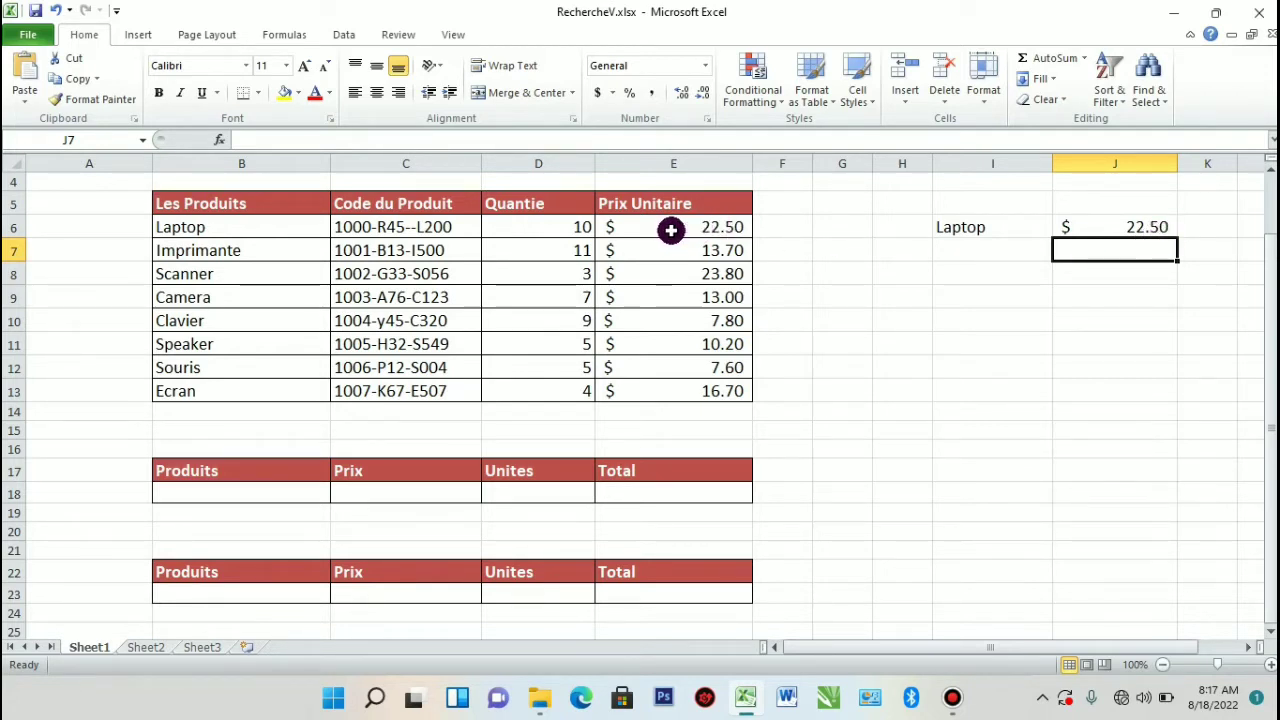
Replace Laptop with souris as the product name in I6
click(980, 231)
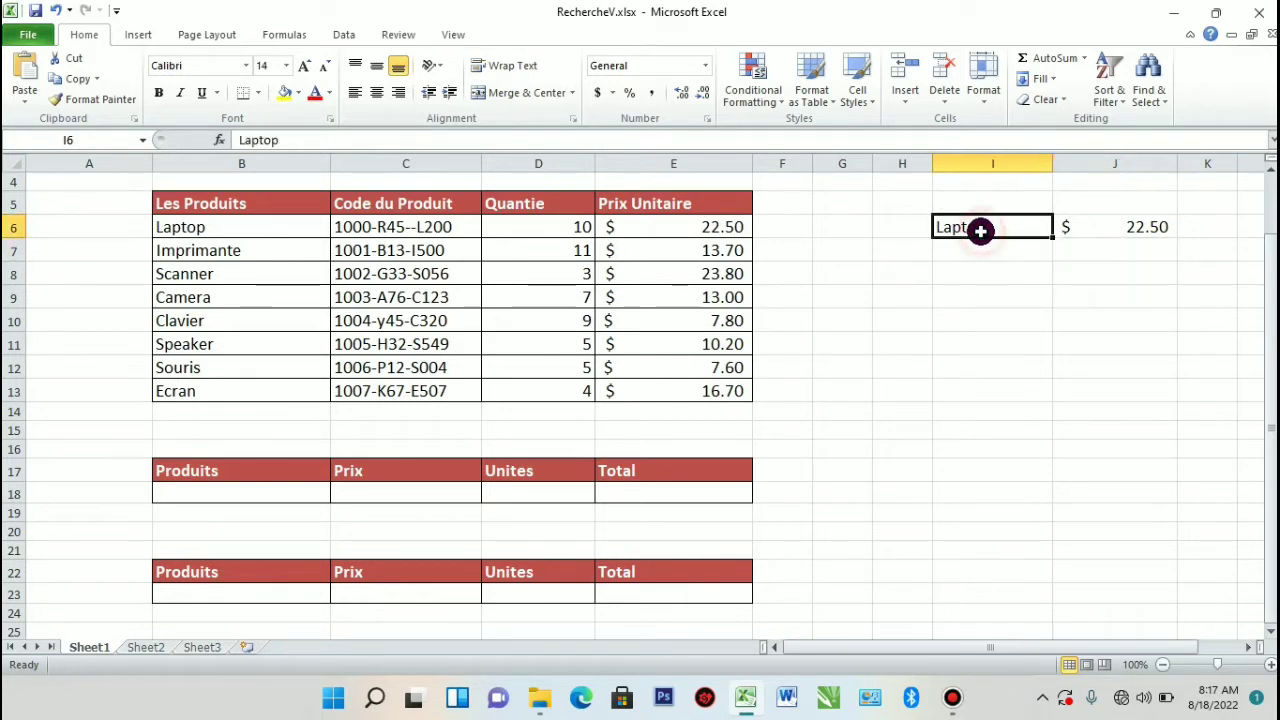
double_click(1108, 227)
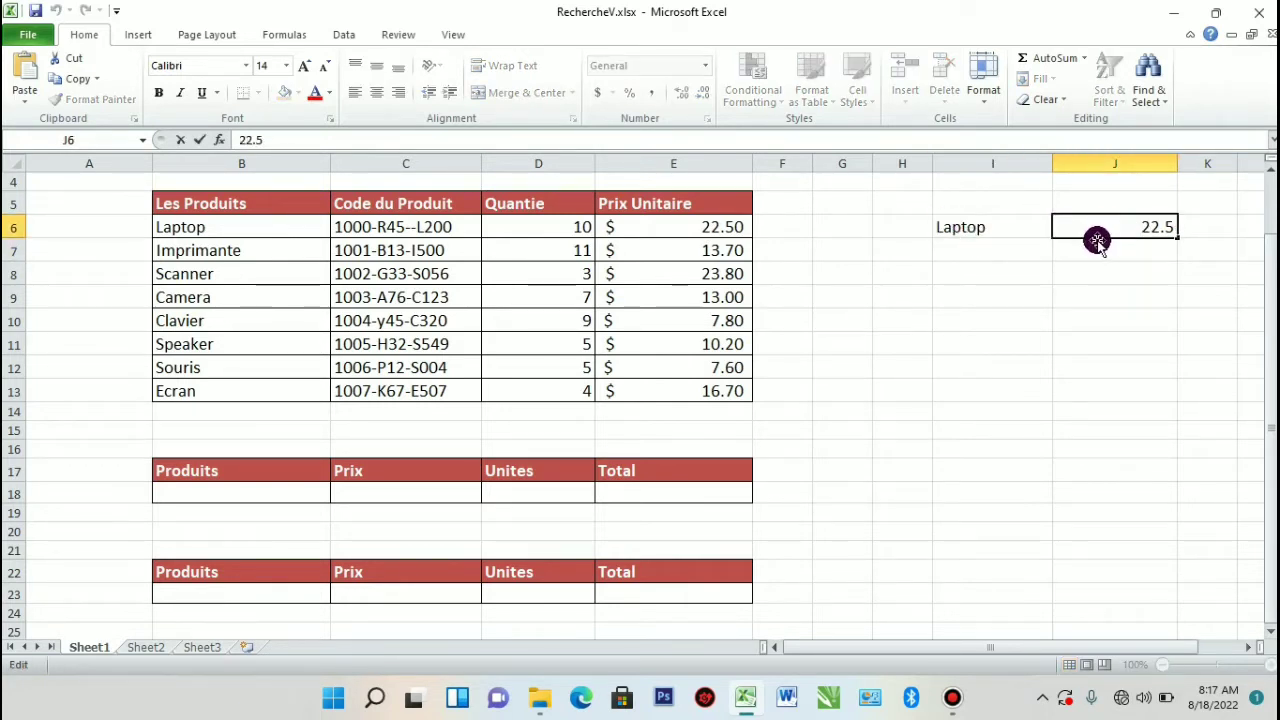
click(1097, 242)
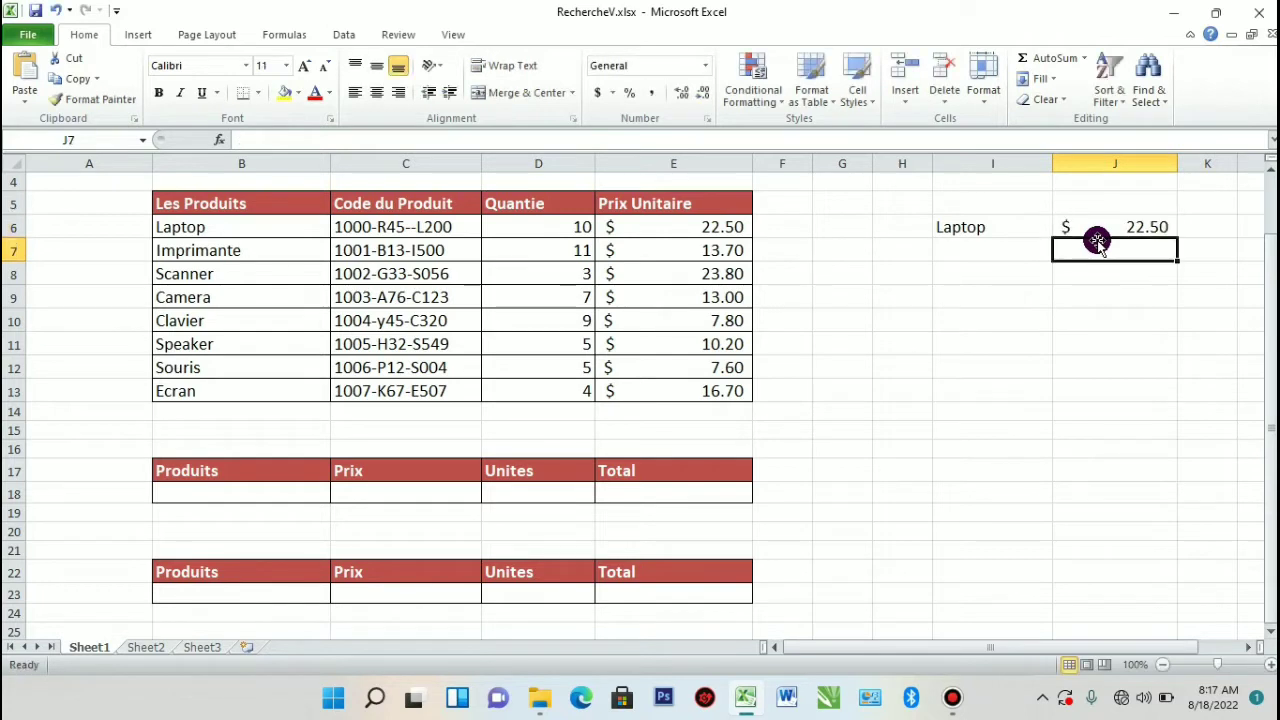
double_click(994, 228)
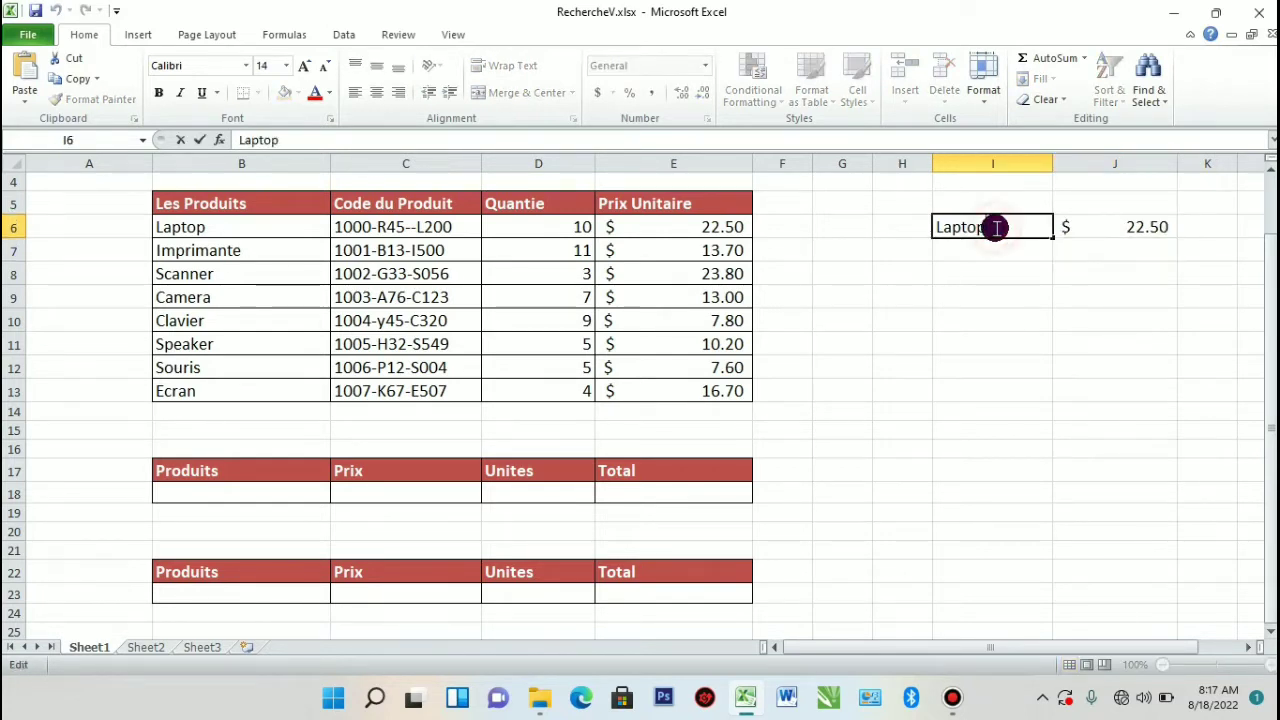
drag(994, 228, 824, 235)
key(Delete)
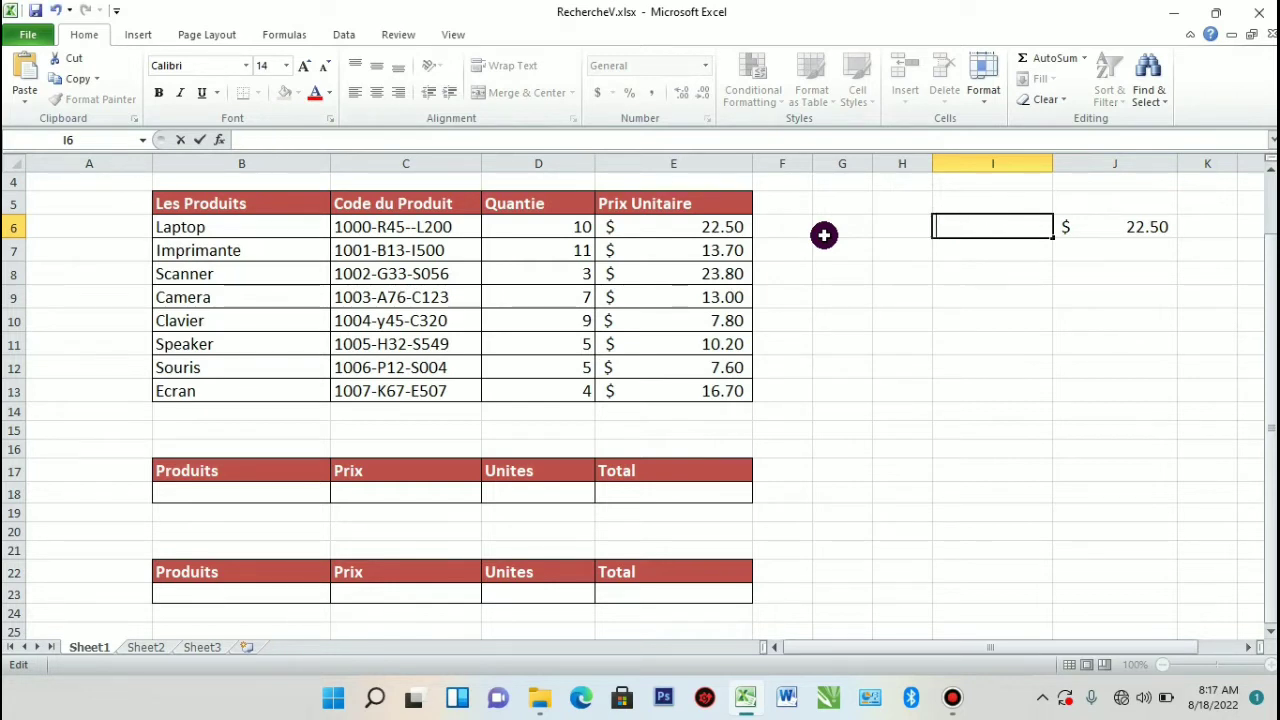
text(souri)
text(s)
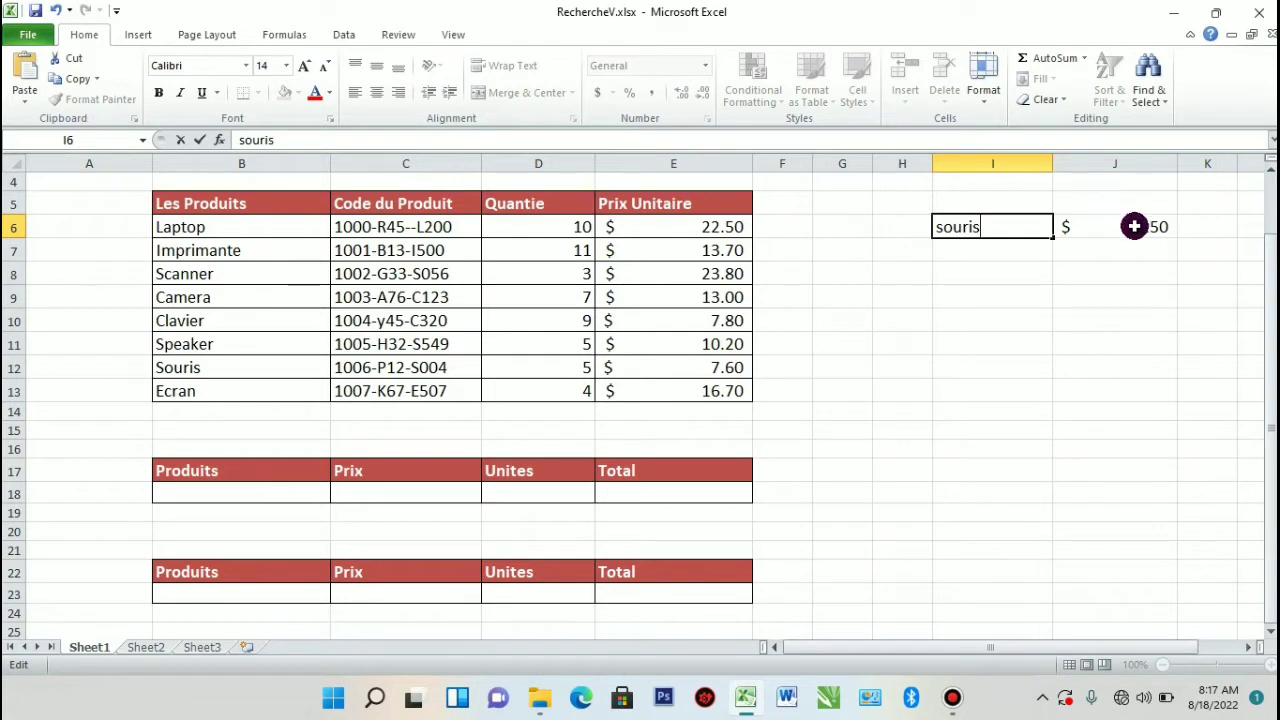
click(1112, 235)
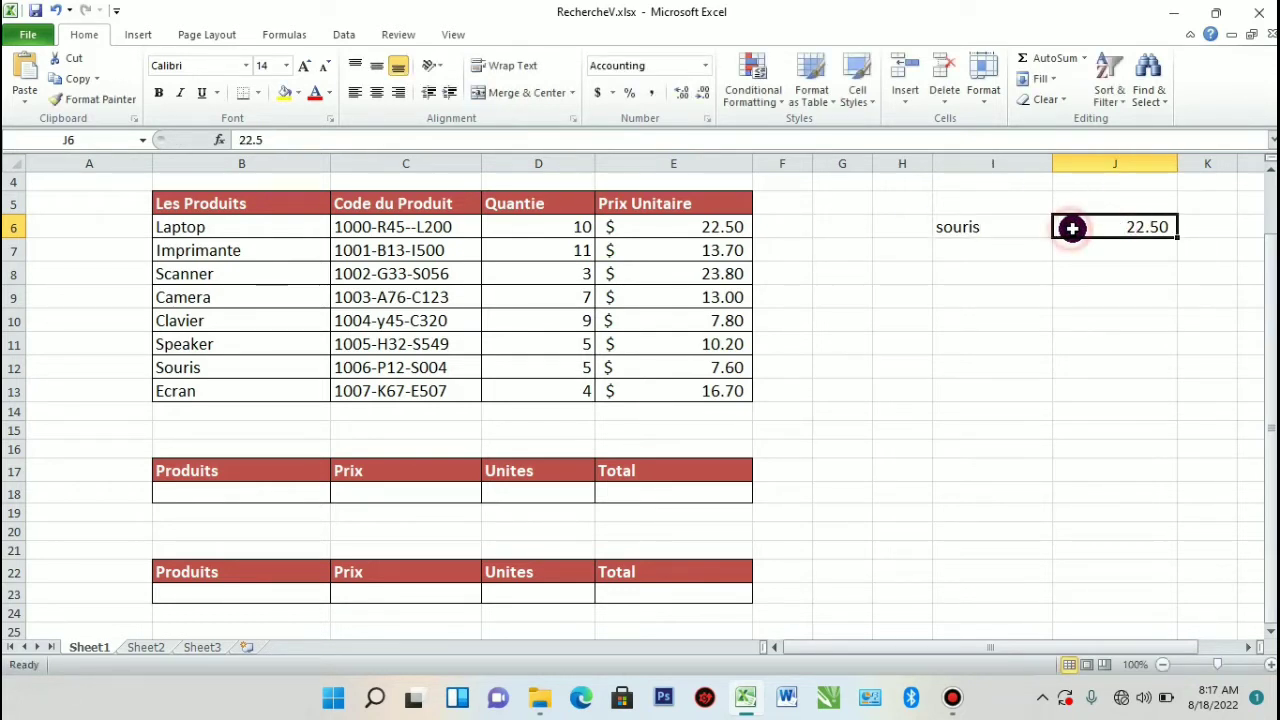
Change the price in J6 from 22.5 to 7.60
double_click(1084, 227)
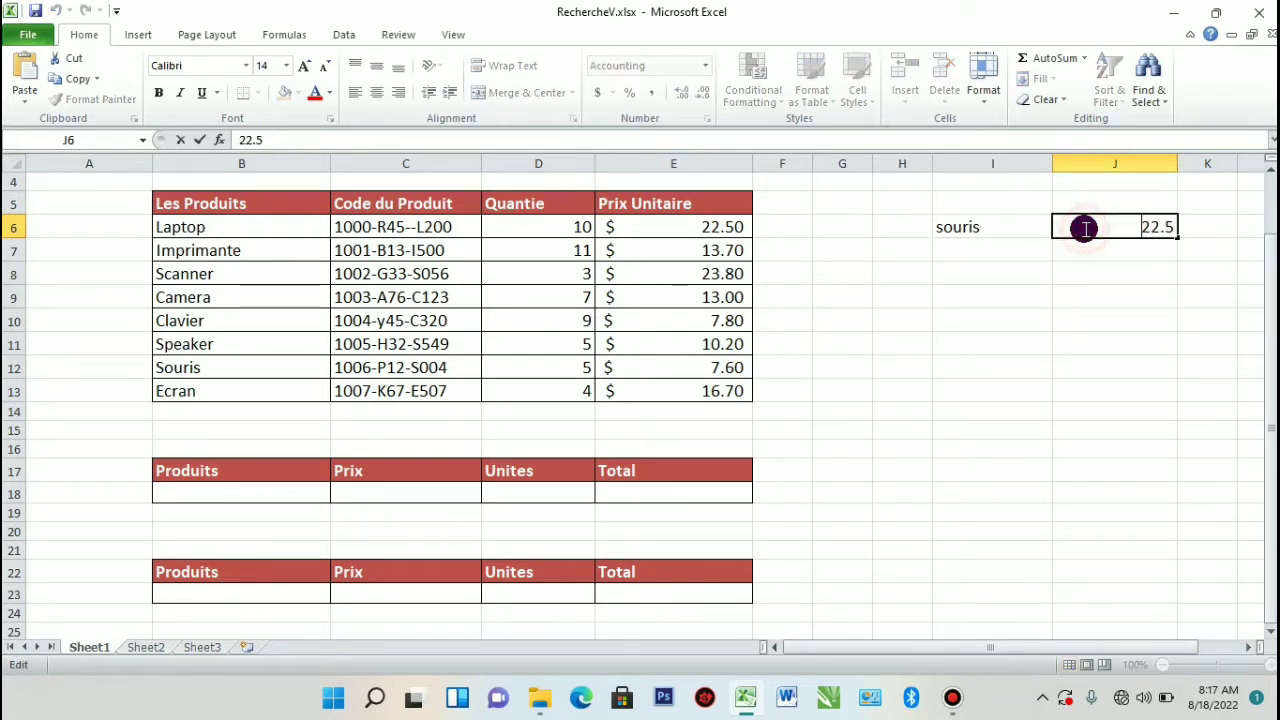
key(Delete)
key(Delete)
key(Delete)
key(Delete)
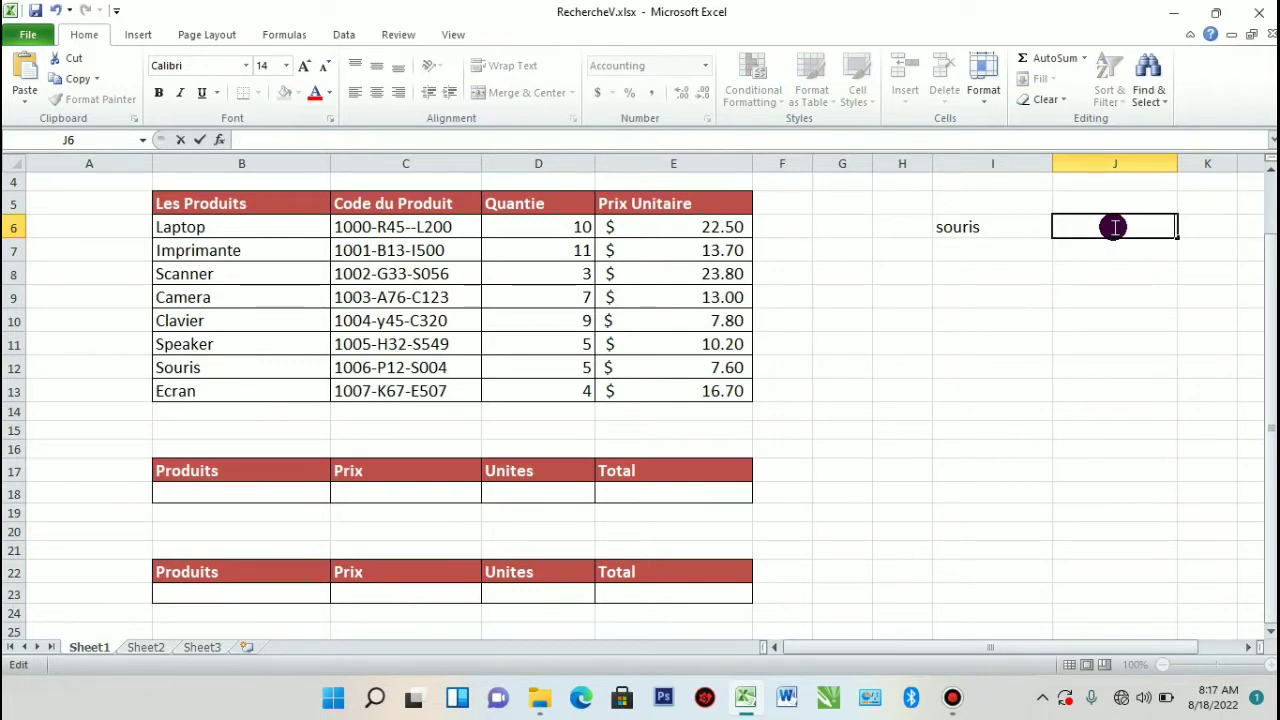
text(7.)
text(6)
text(0)
key(Return)
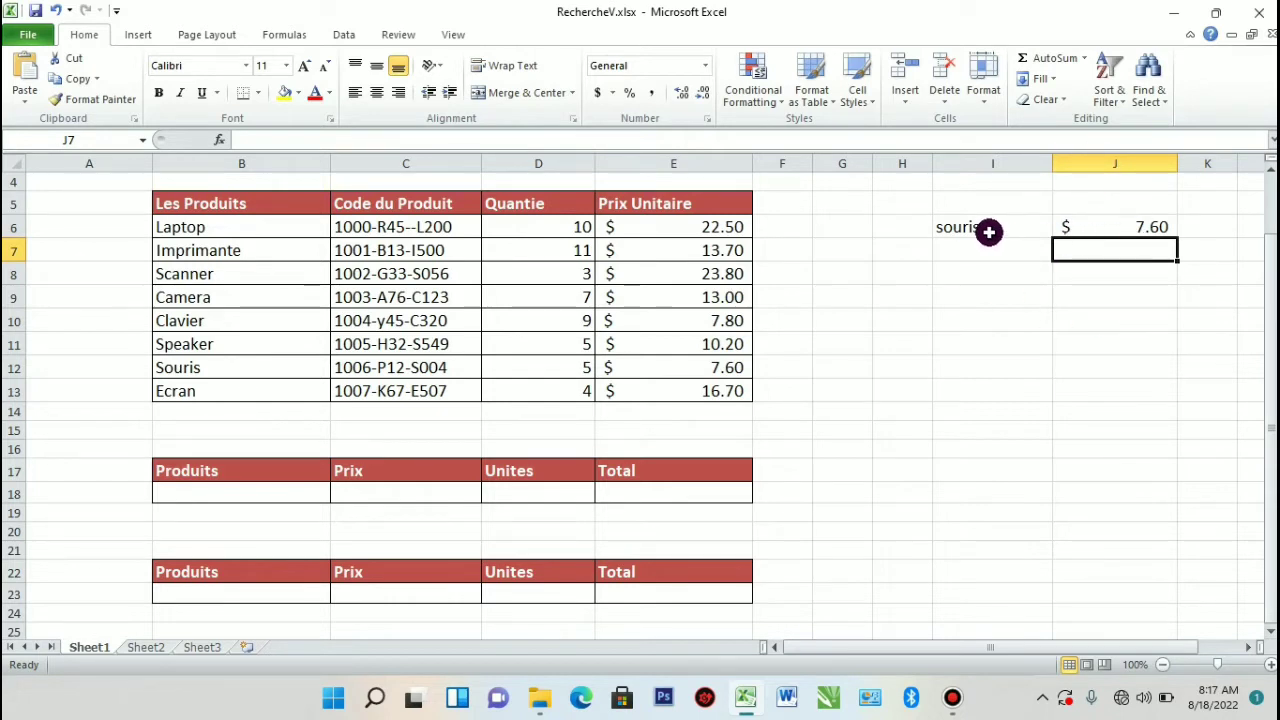
Capitalise the product name in I6 to Souris
double_click(959, 228)
click(944, 228)
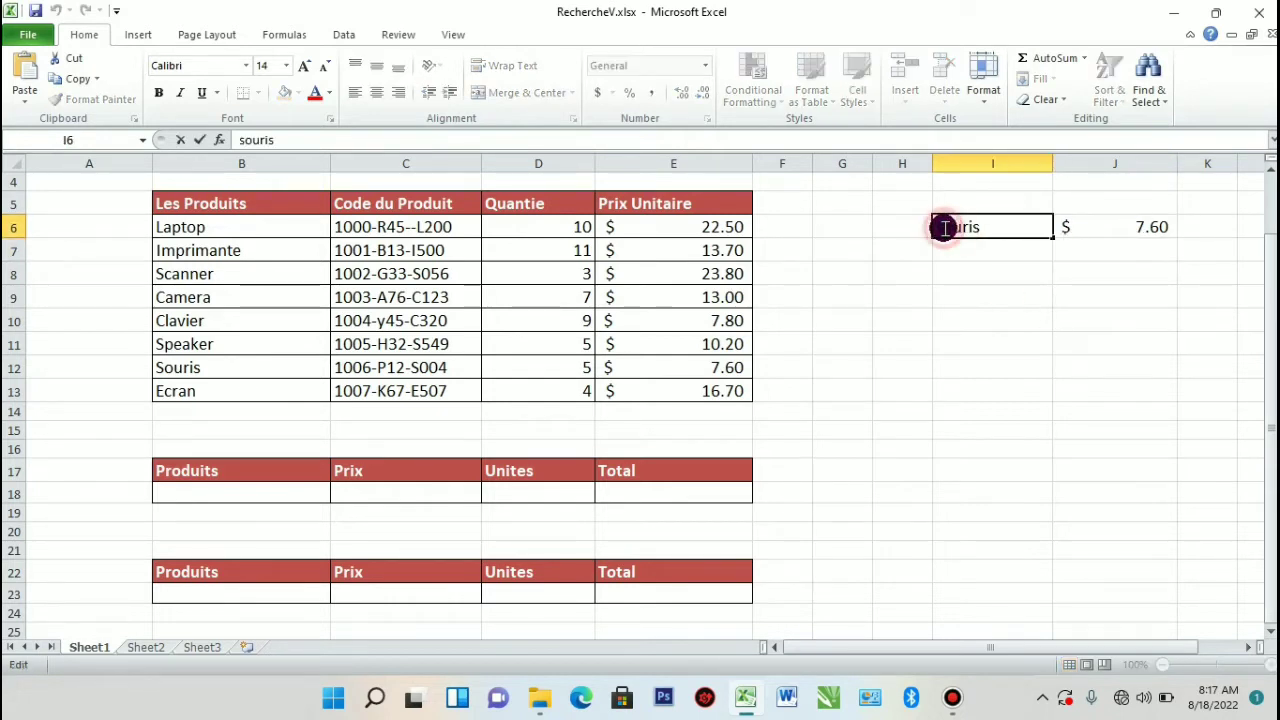
key(BackSpace)
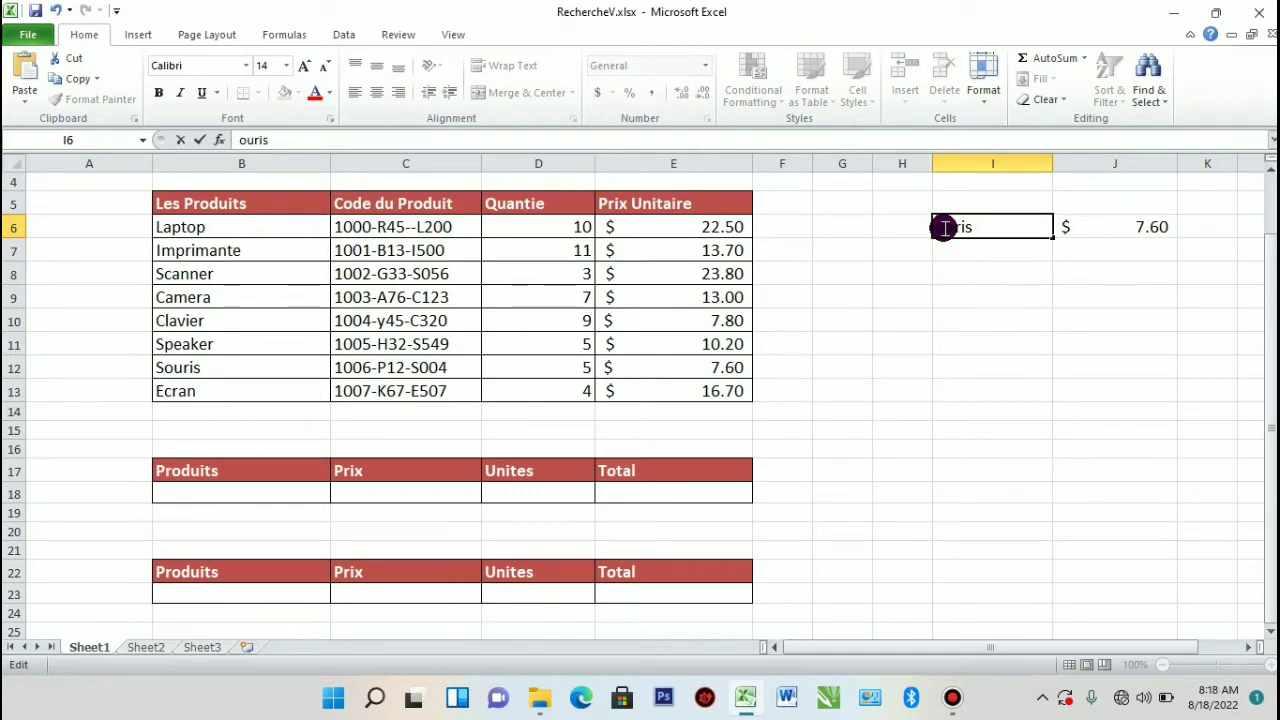
text(S)
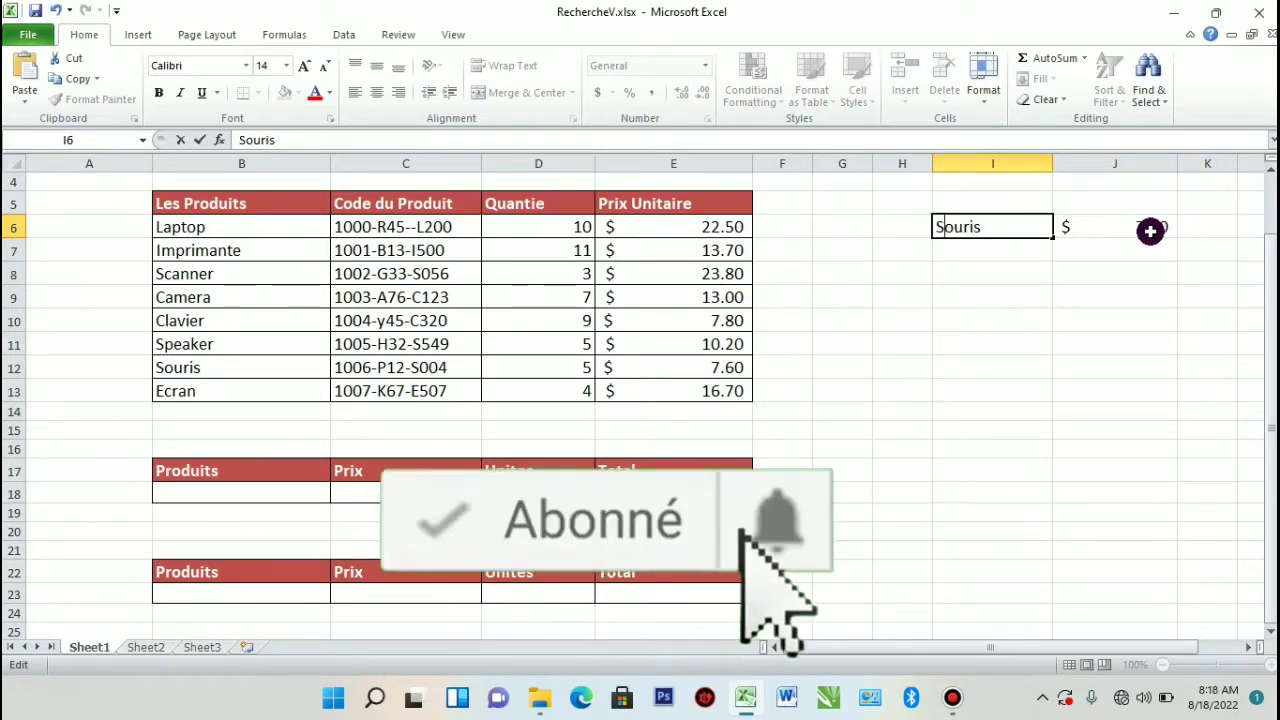
click(1147, 232)
Clear the 7.60 price from J6 and begin a formula with an equals sign
key(Delete)
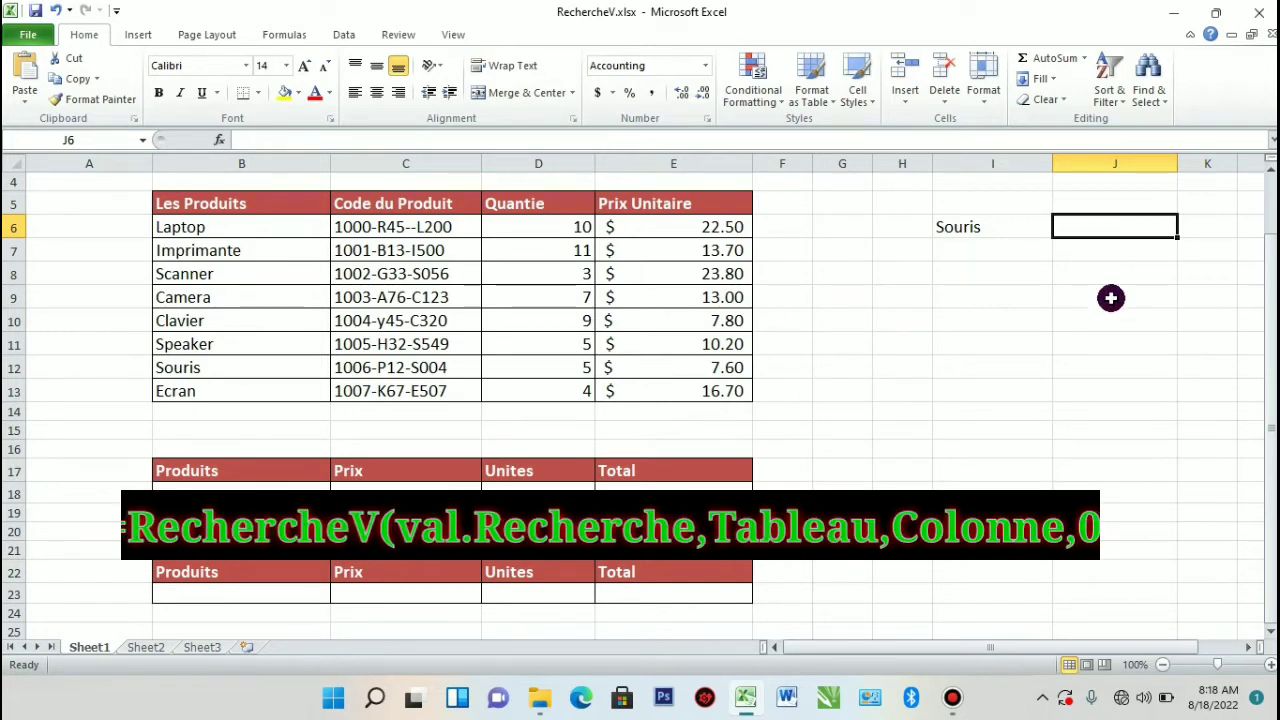
click(1086, 228)
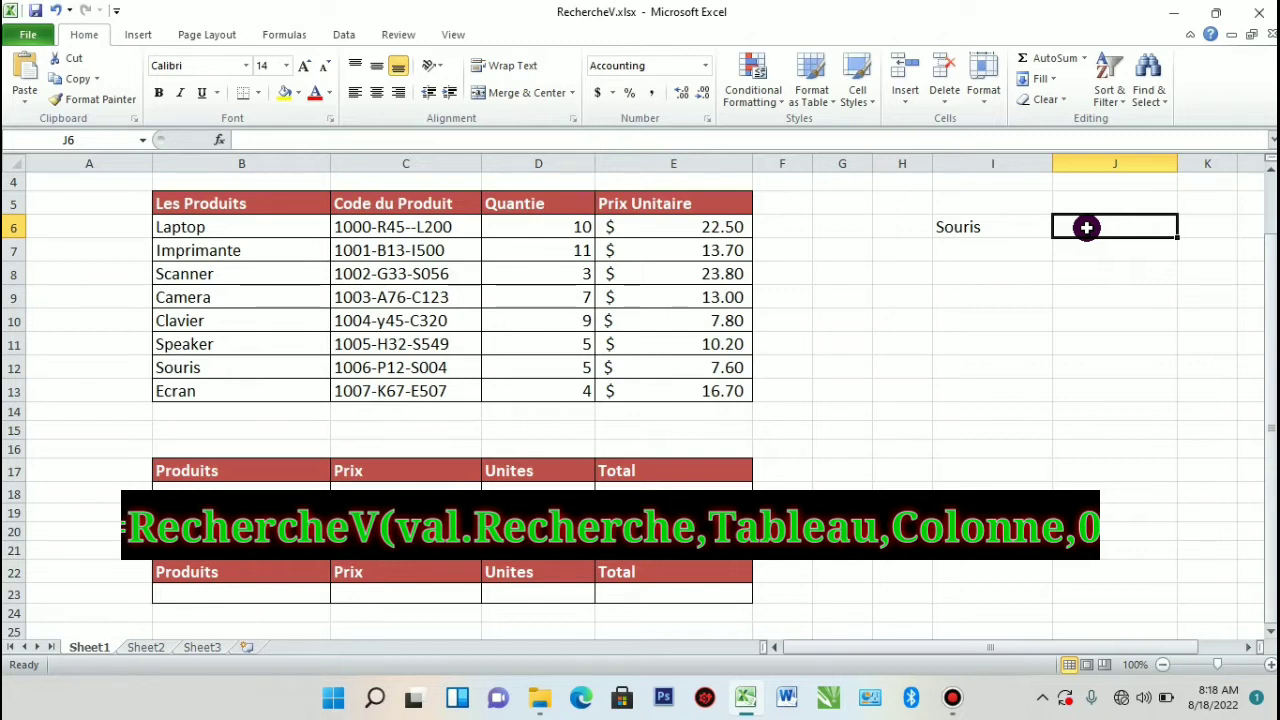
text(=)
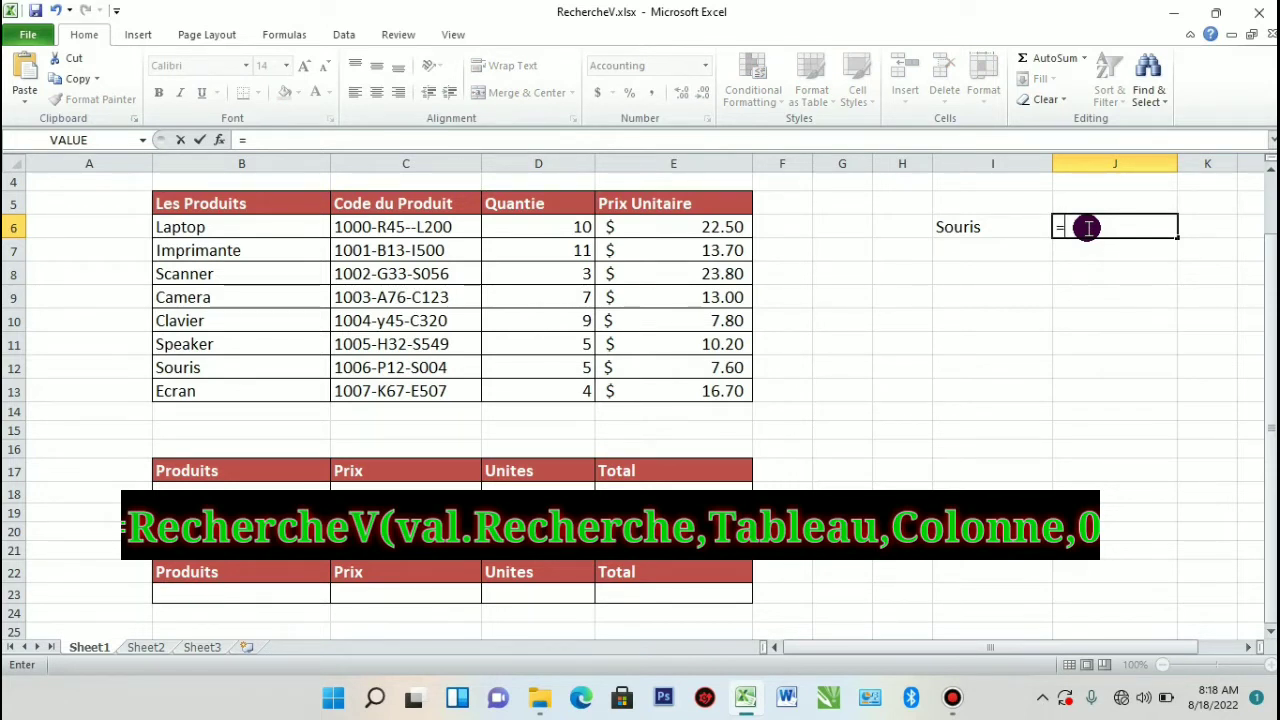
Enter =VLOOKUP(I6,B6:E13 in J6, with I6 as lookup value and B6:E13 as table
text(V)
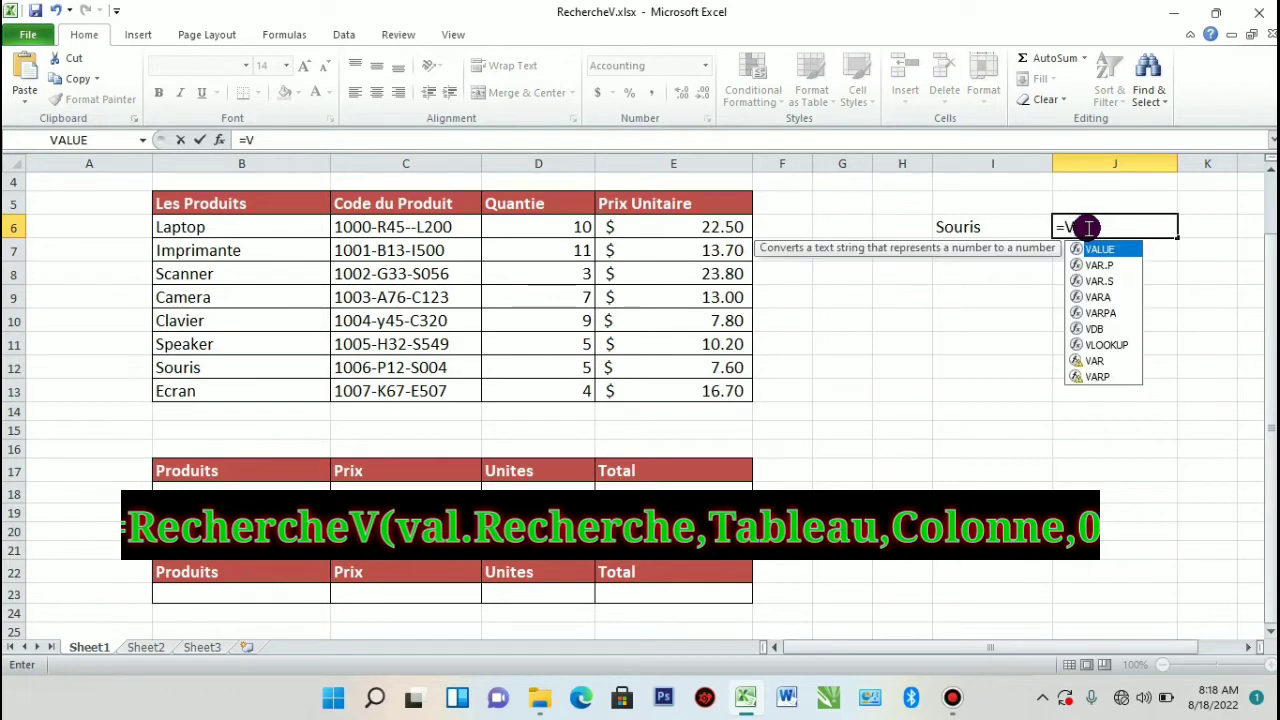
text(L)
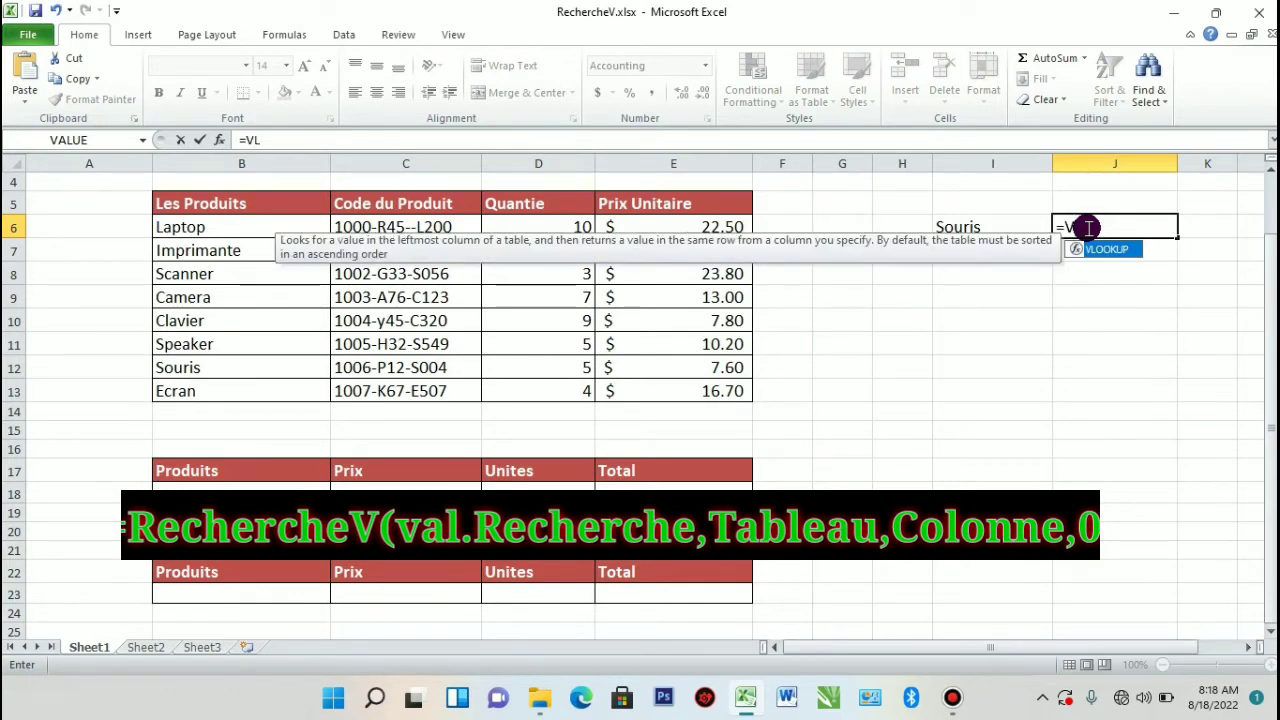
double_click(1106, 249)
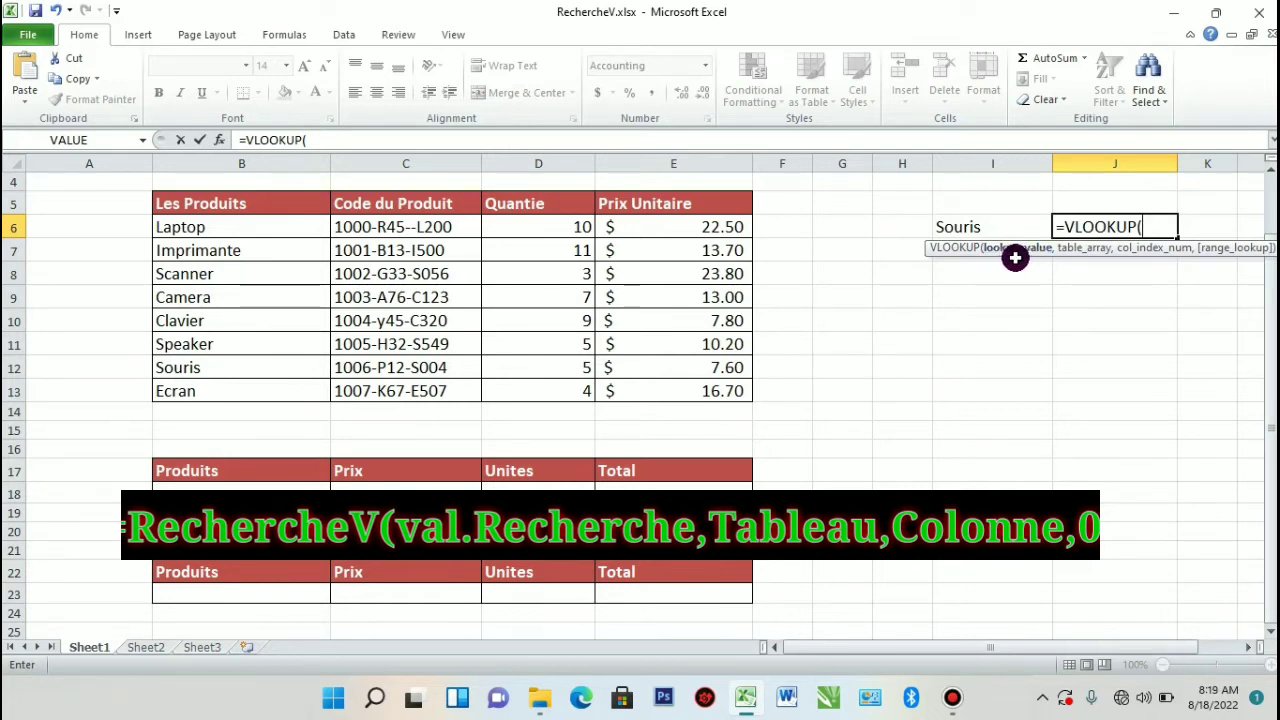
click(979, 229)
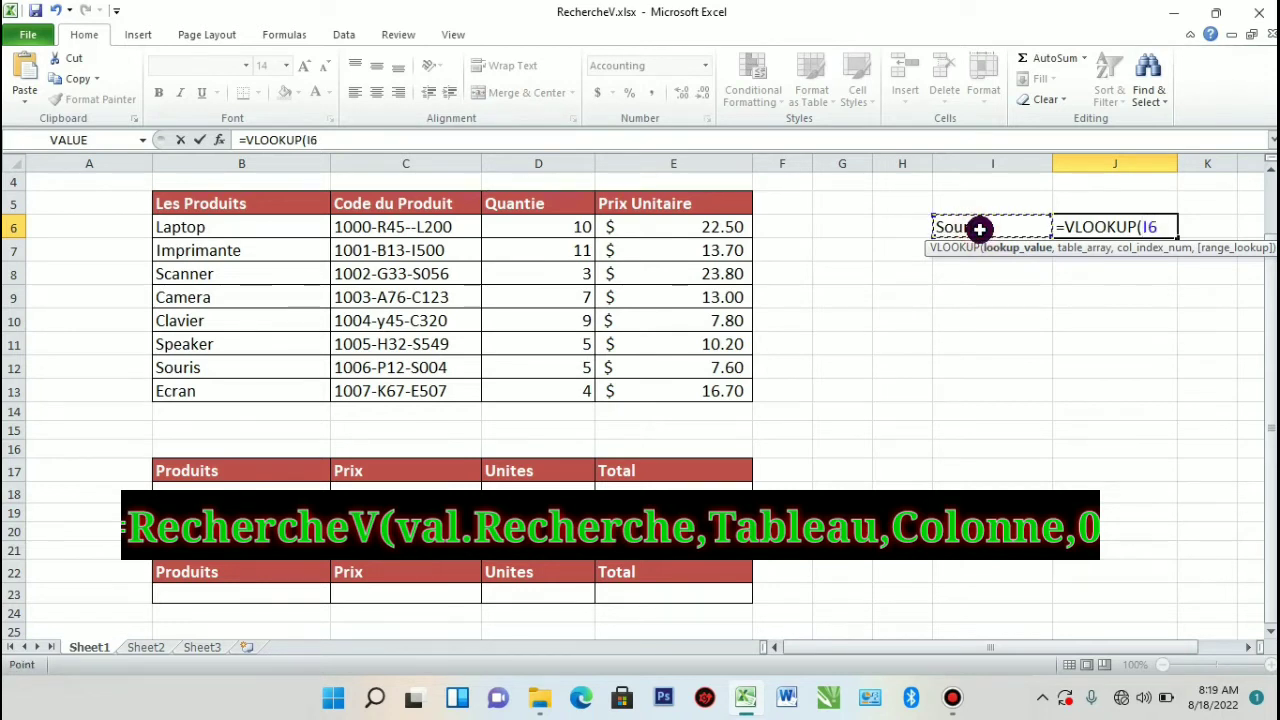
text(,)
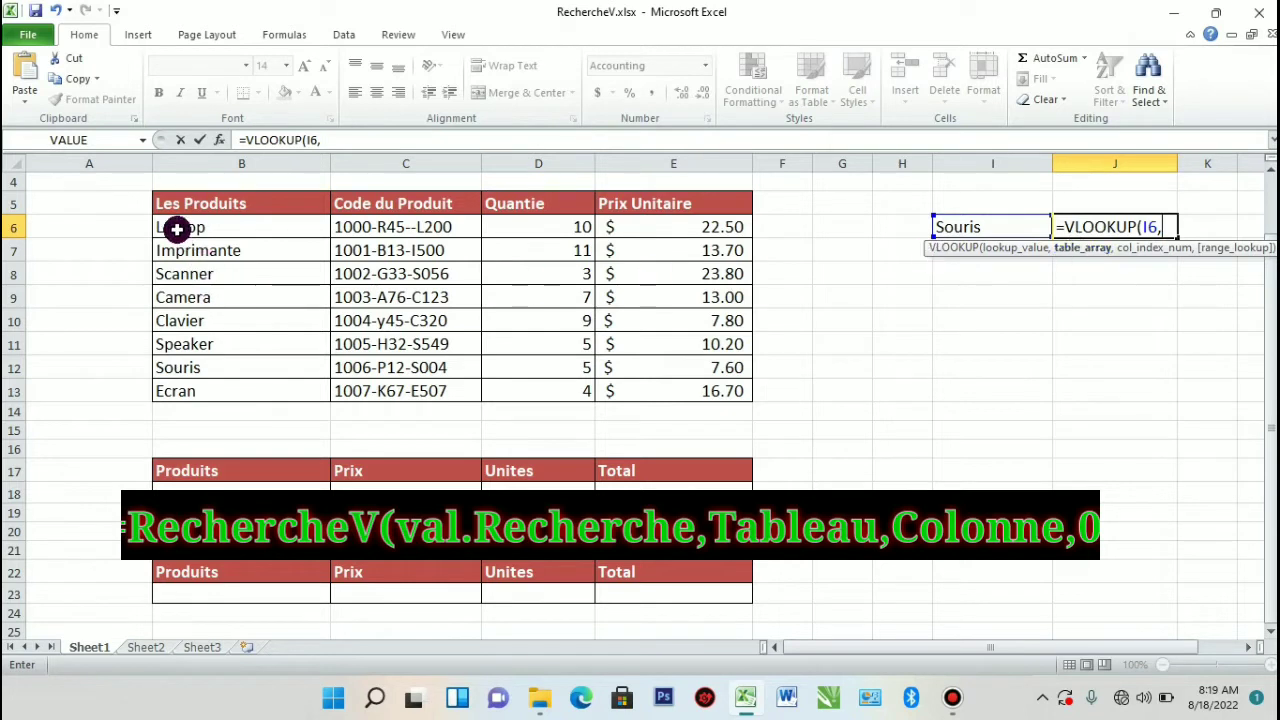
drag(261, 253, 683, 391)
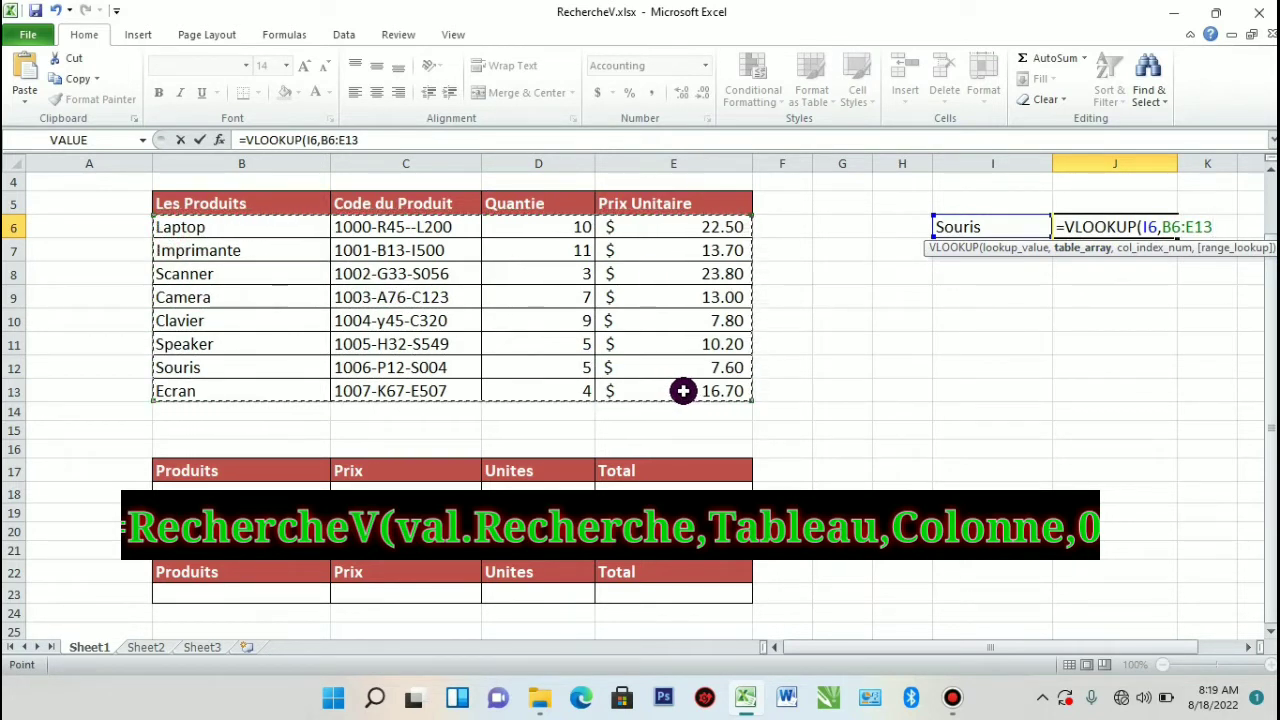
Add a comma after B6:E13 in the J6 VLOOKUP formula
text(,)
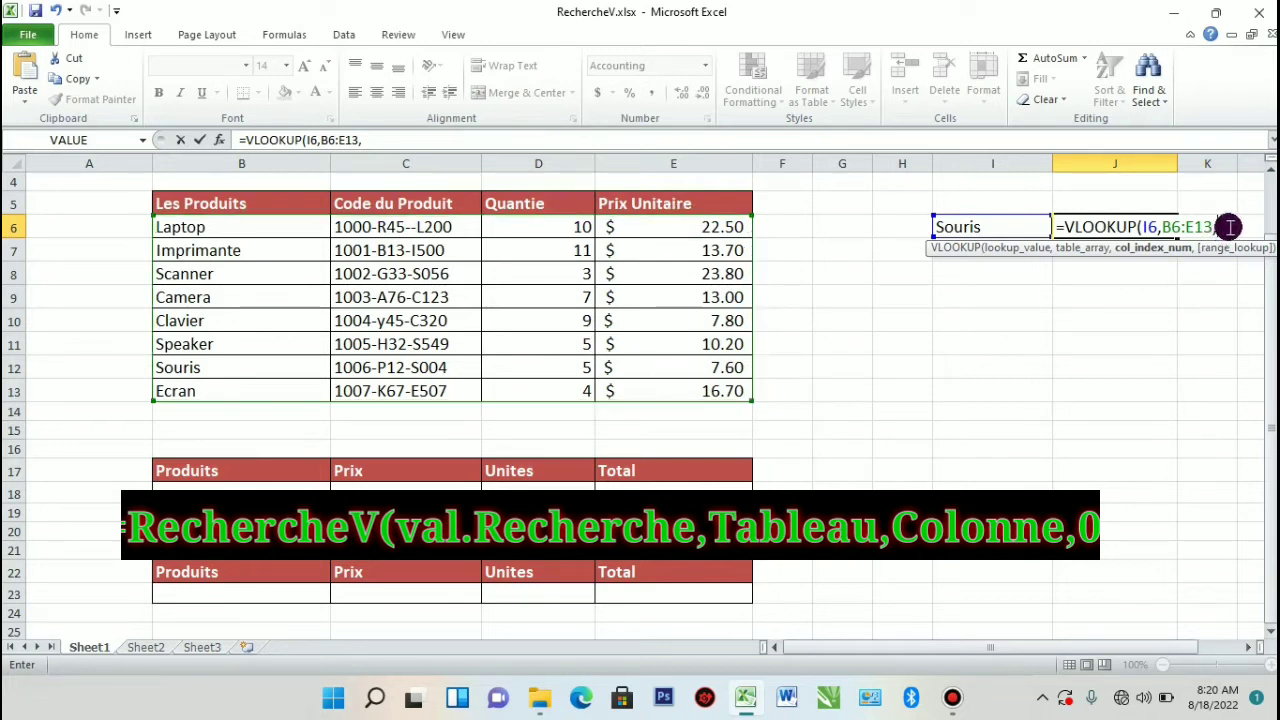
Add column 4 and exact match 0 to complete =VLOOKUP(I6,B6:E13,4,0)
text(4)
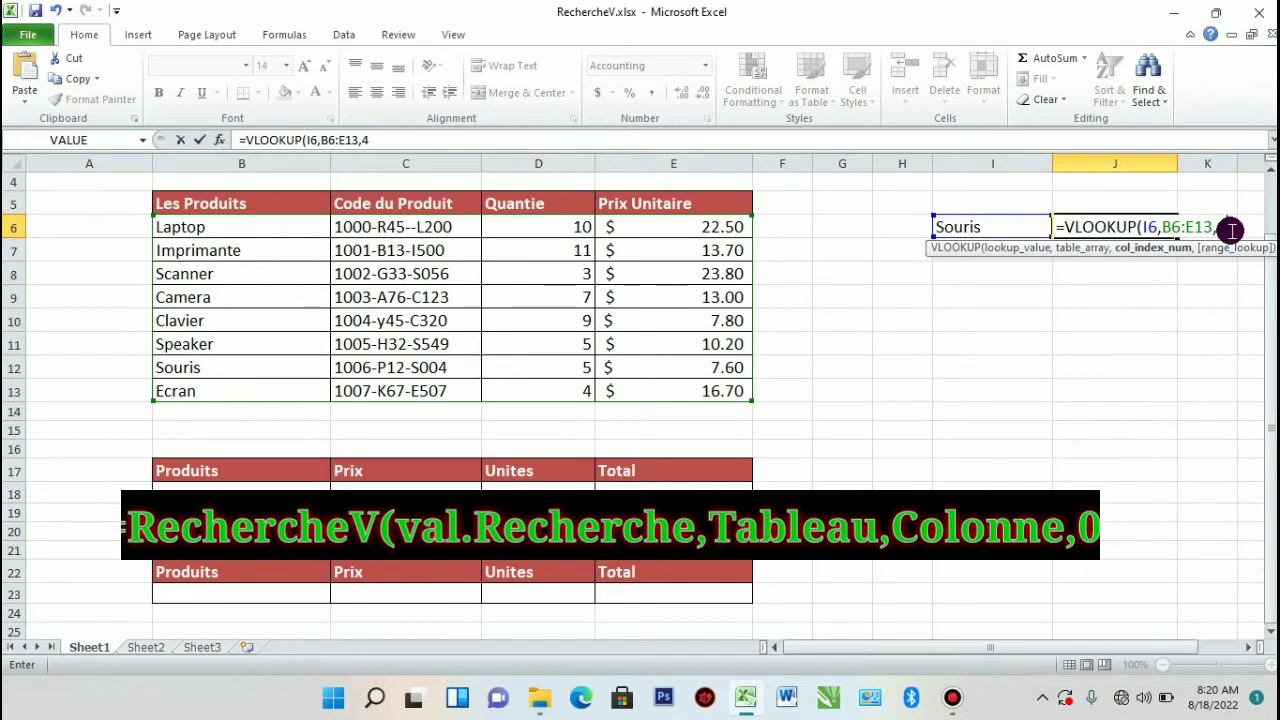
text(,0)
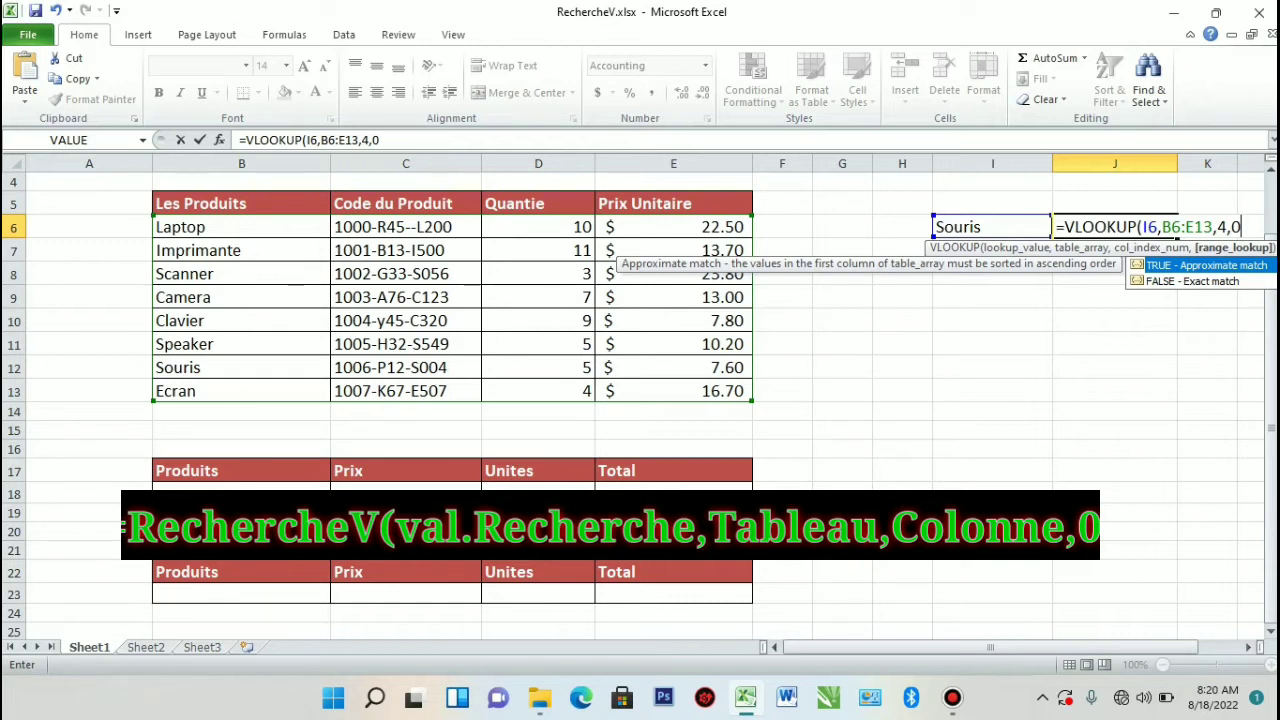
text())
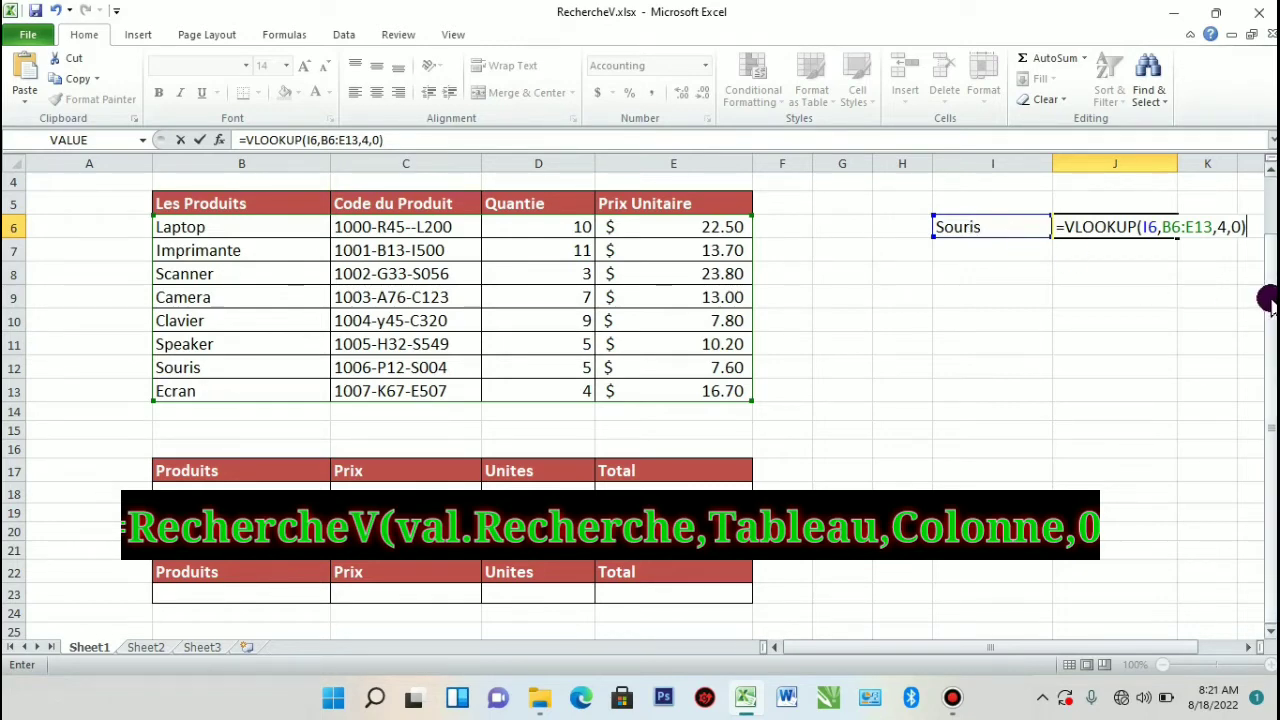
drag(1268, 300, 1260, 217)
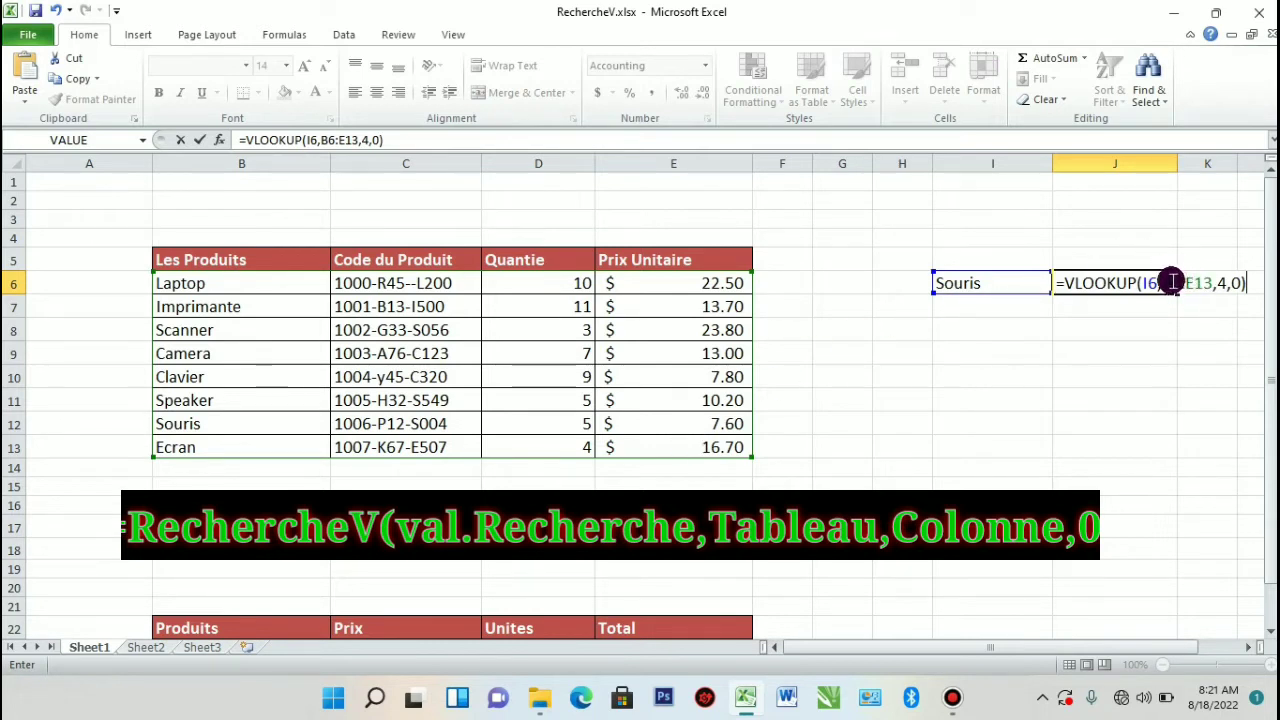
Commit the J6 VLOOKUP so it returns $7.60 for Souris
click(1219, 286)
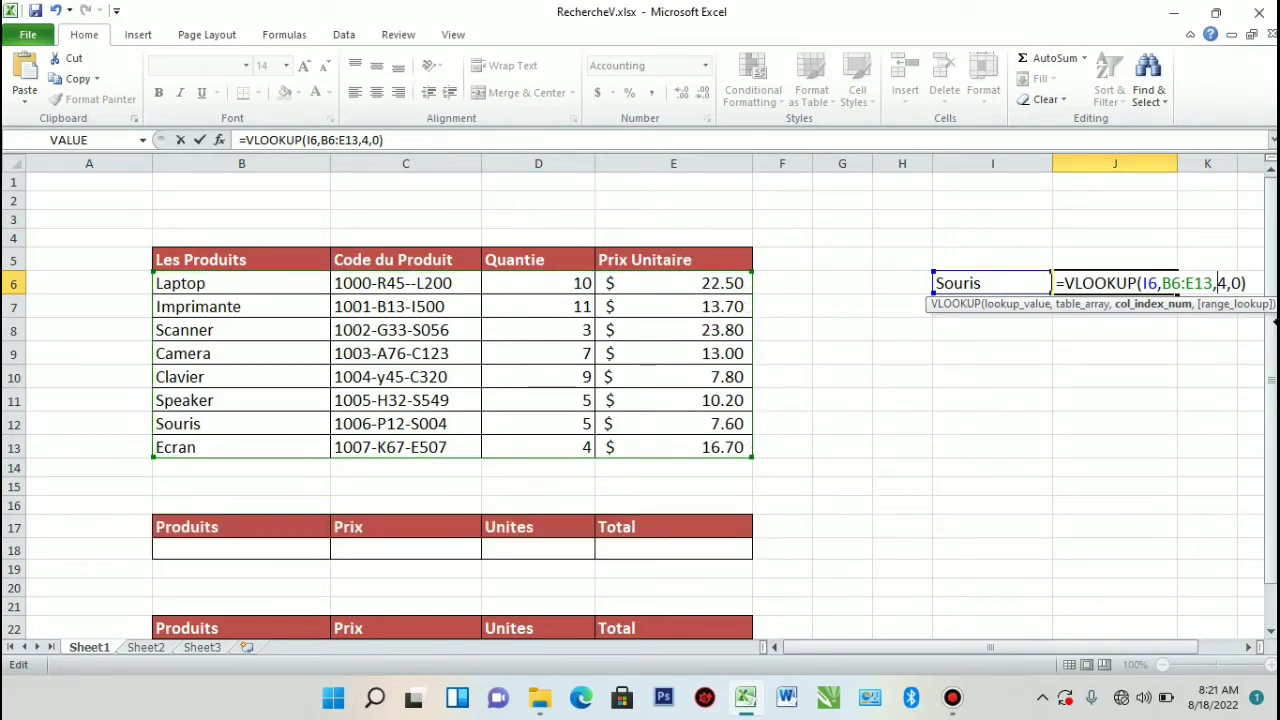
click(1239, 283)
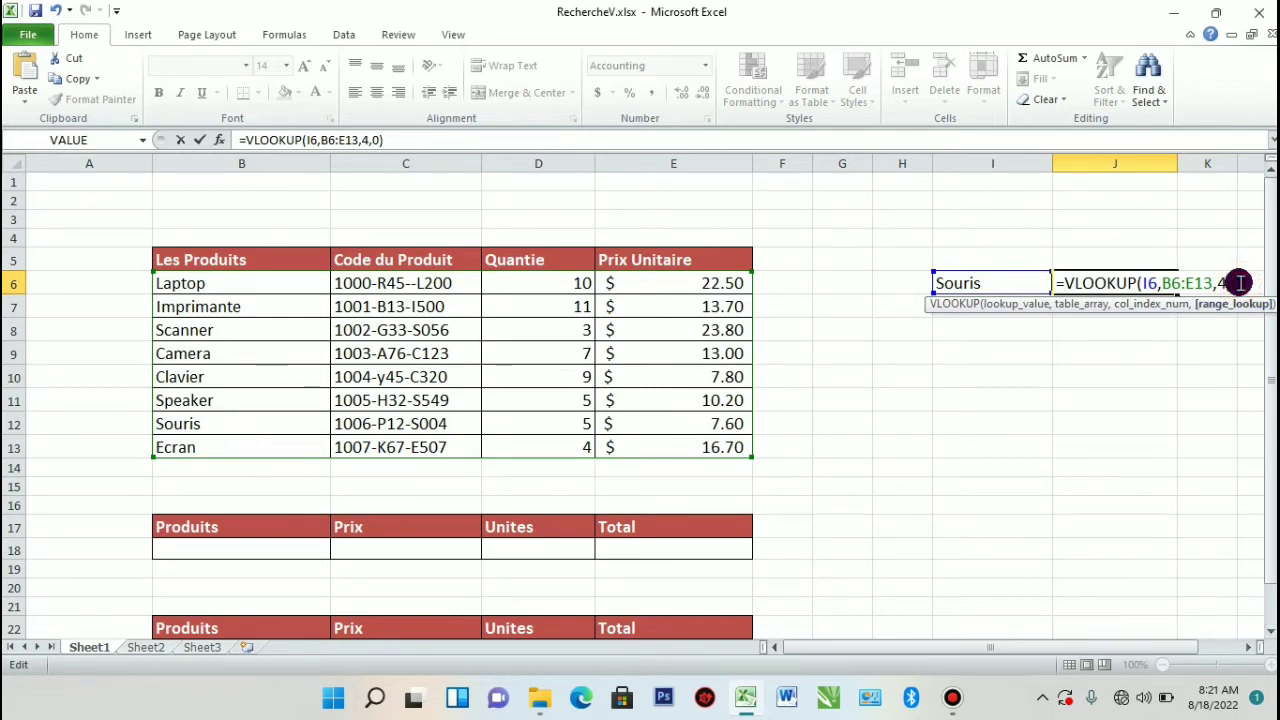
key(Return)
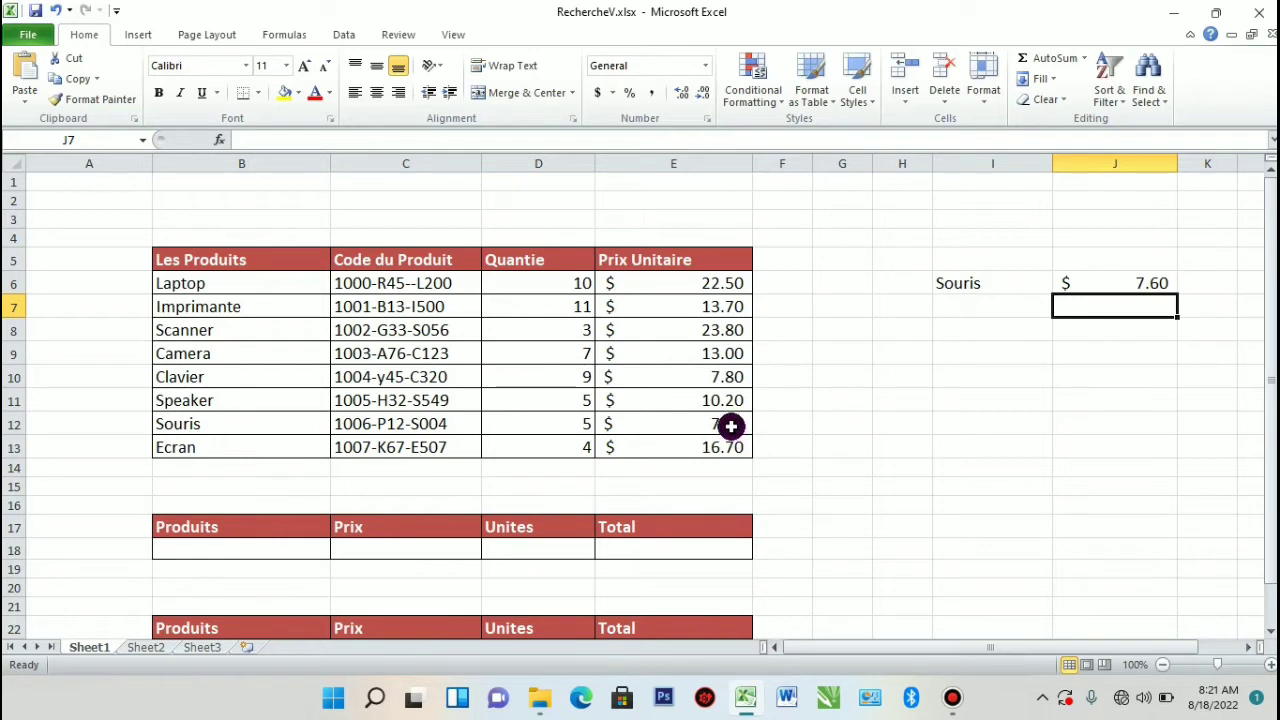
Change the product in I6 to Scanner to test the lookup
click(731, 427)
click(1009, 285)
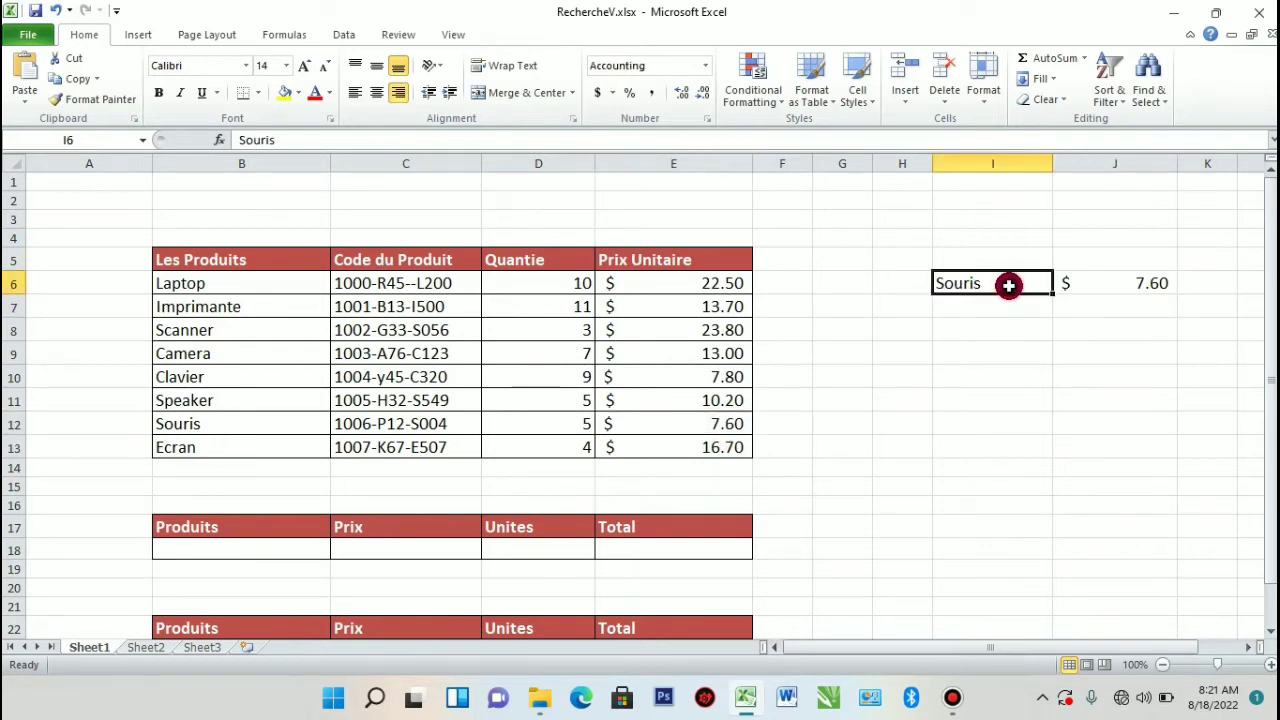
key(Delete)
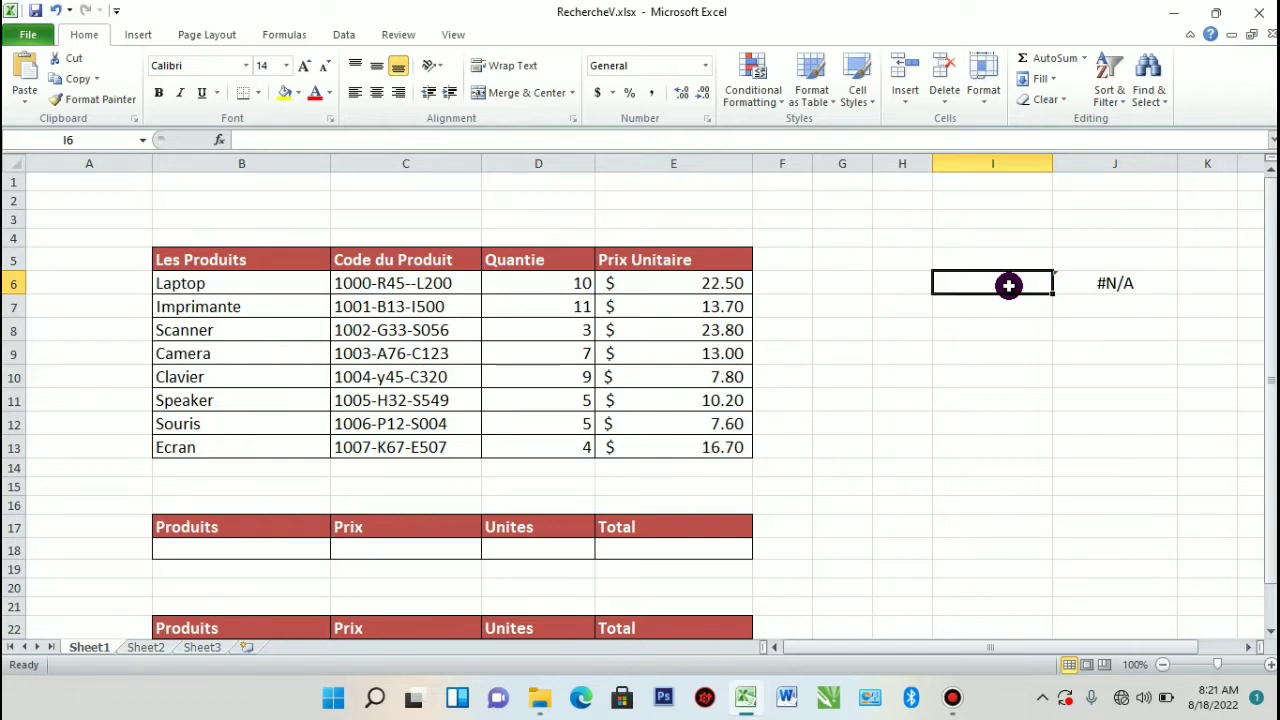
text(Scanner)
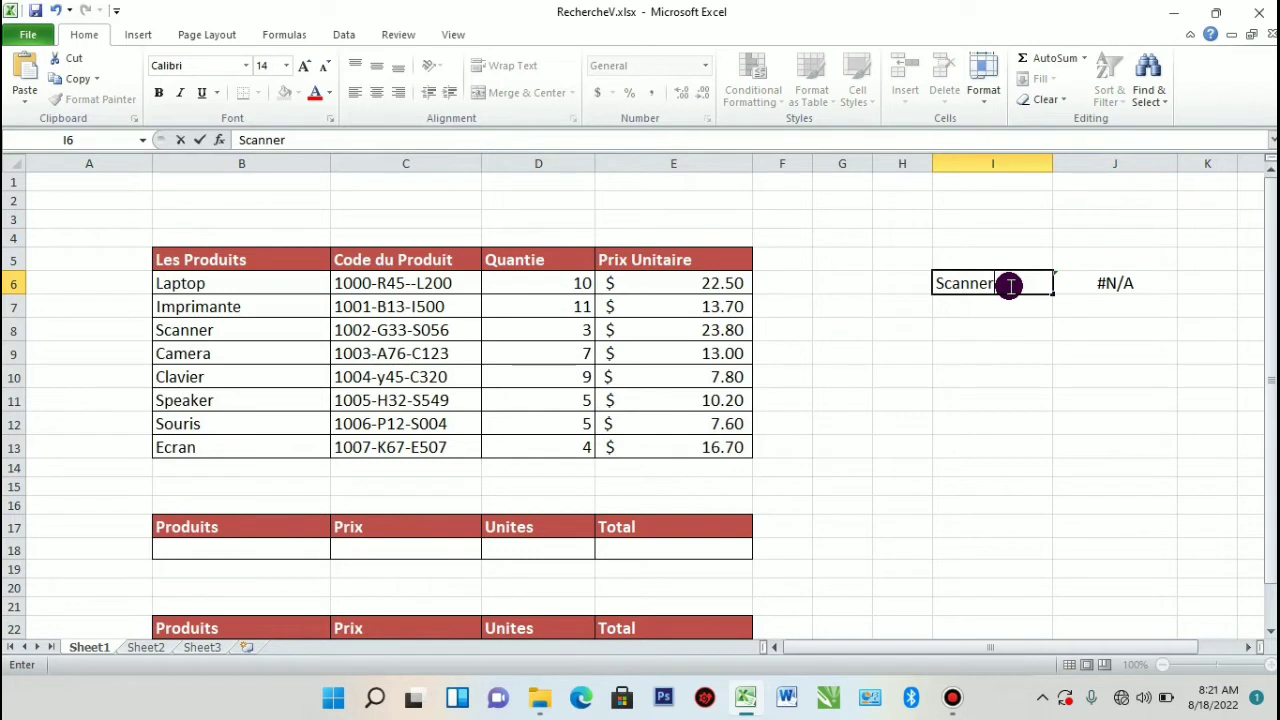
key(Return)
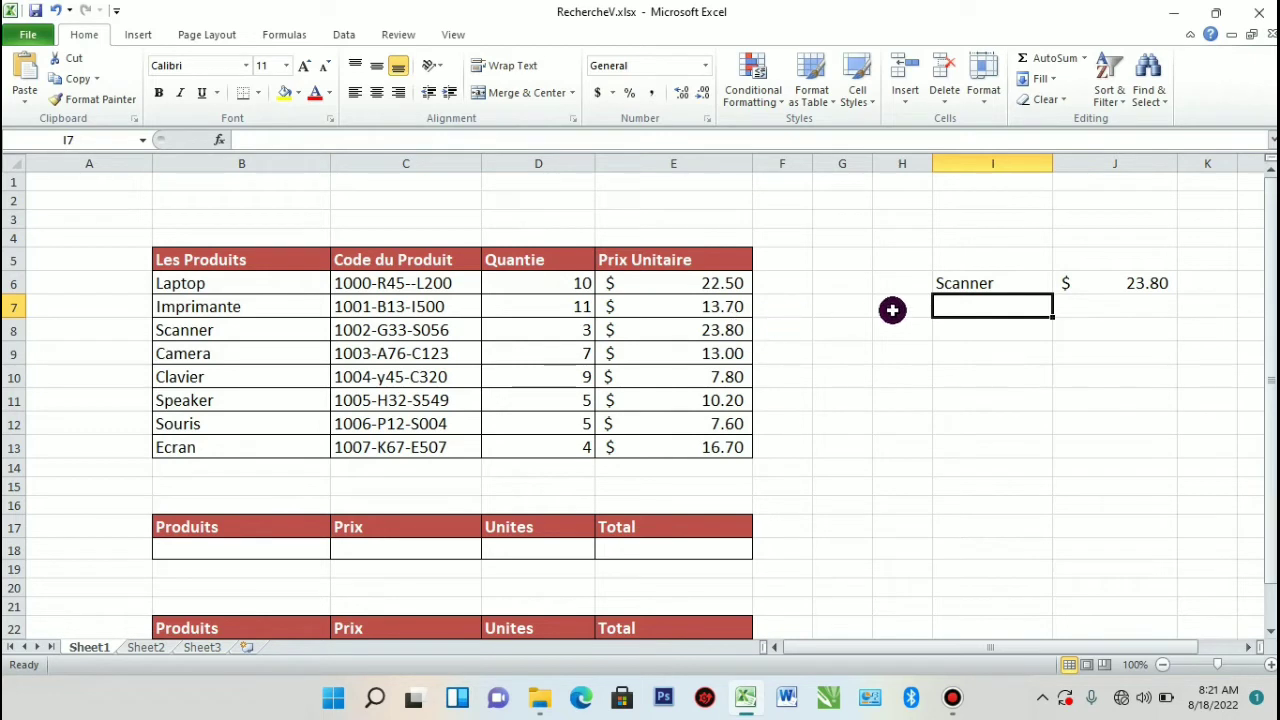
Change I6 back to Laptop so J6 shows $22.50
click(992, 282)
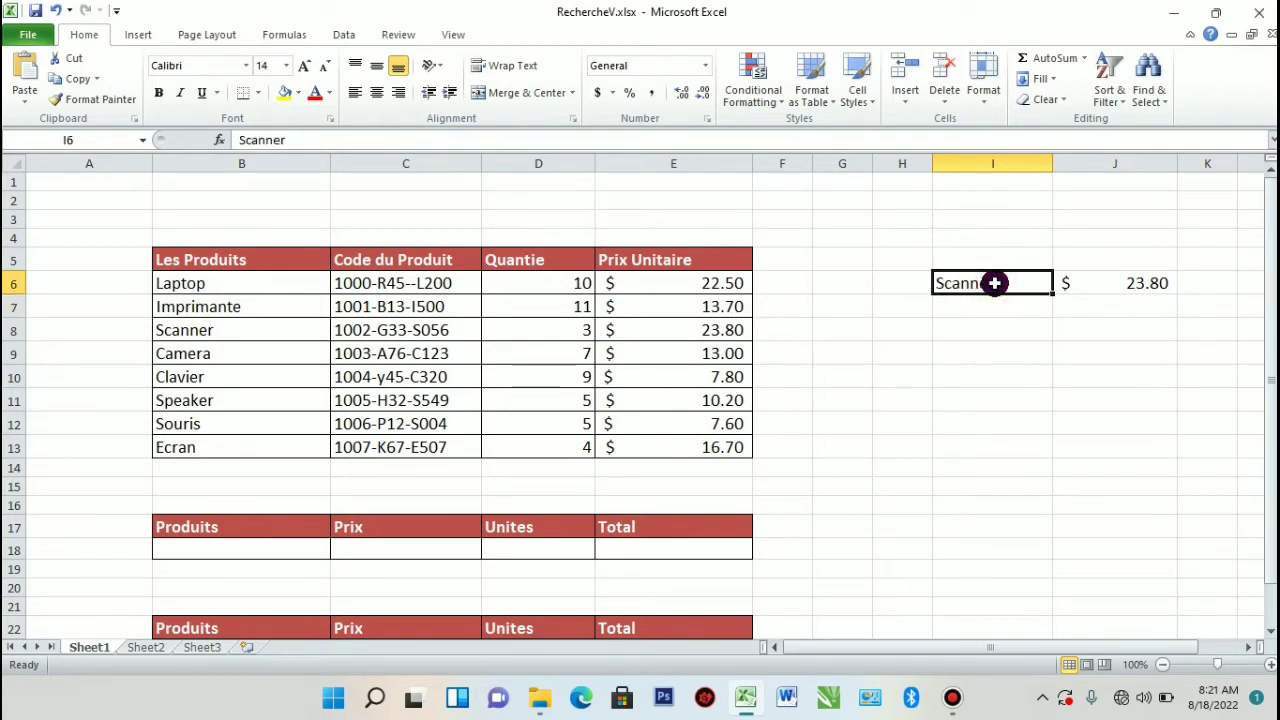
text(Laptop)
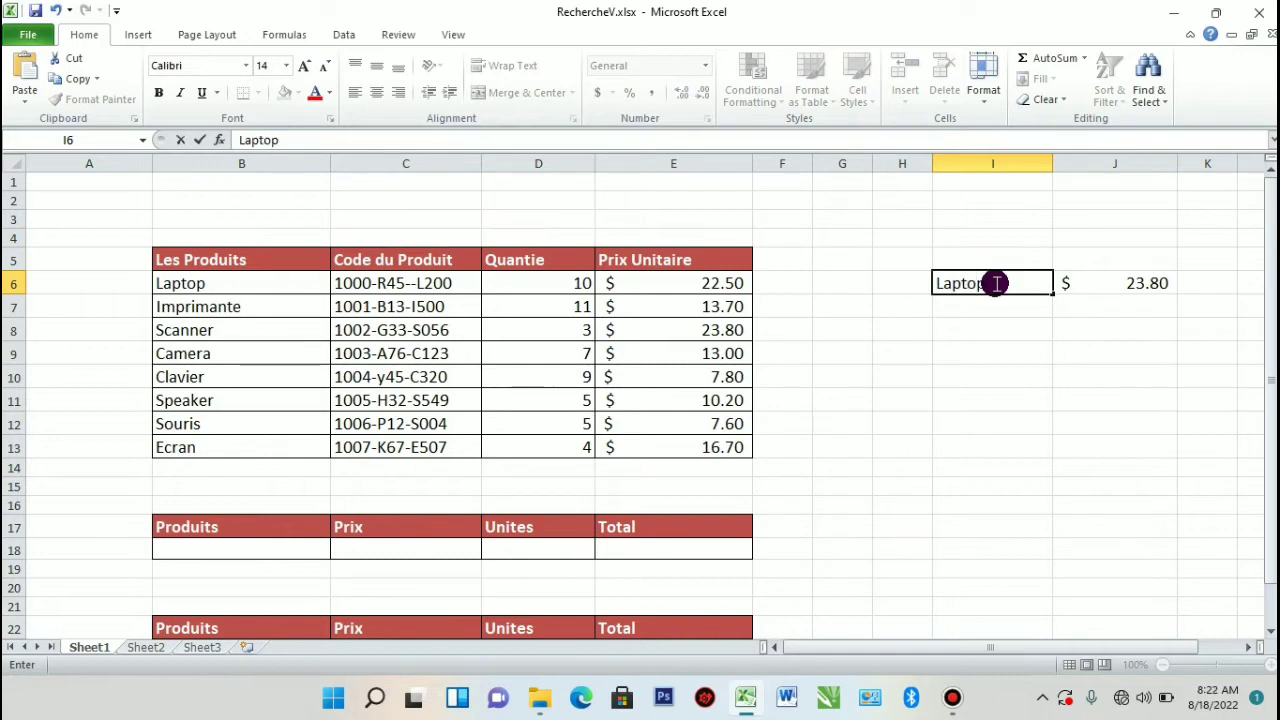
key(Return)
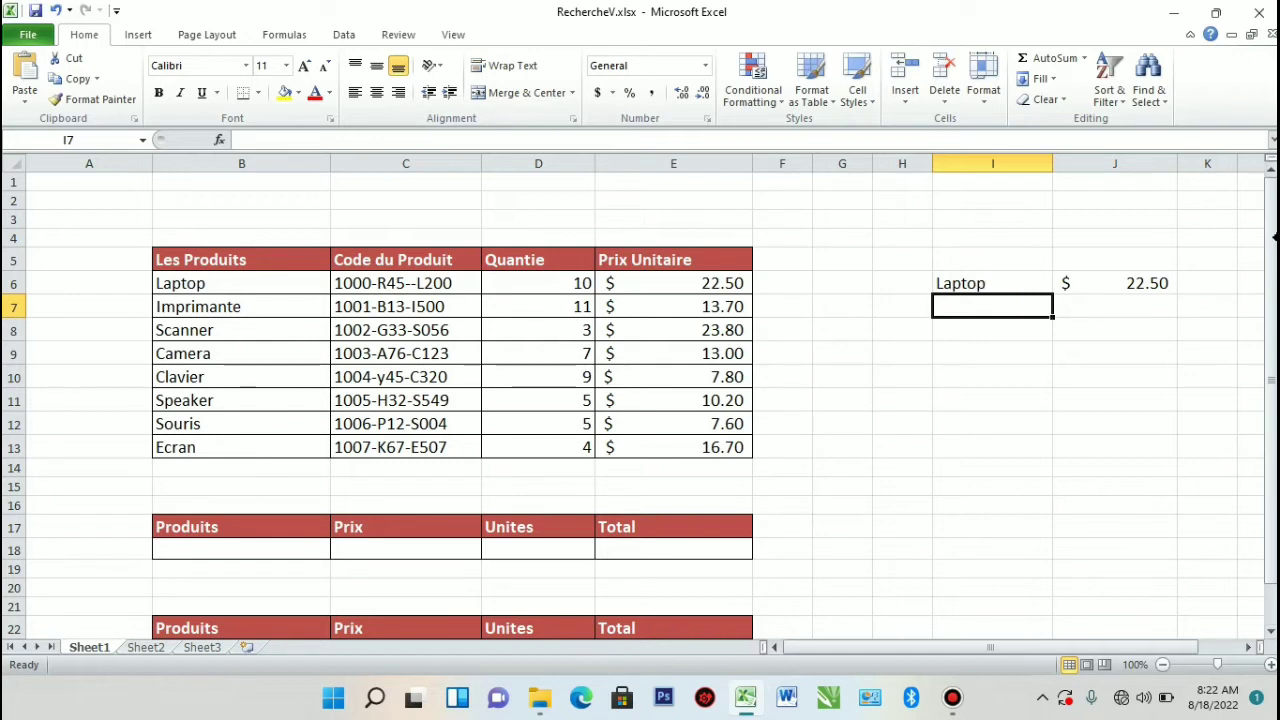
Scroll down to reveal the Produits/Prix/Unites/Total tables and select B18
drag(1268, 228, 1268, 310)
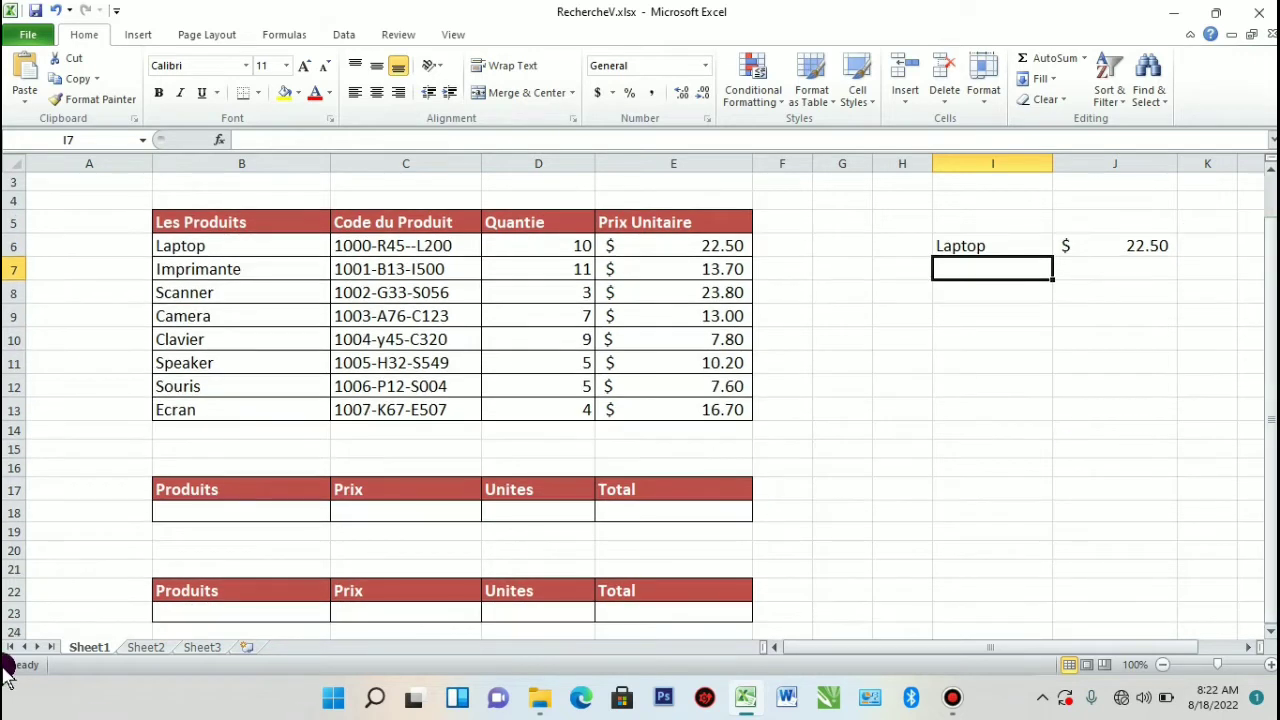
click(204, 513)
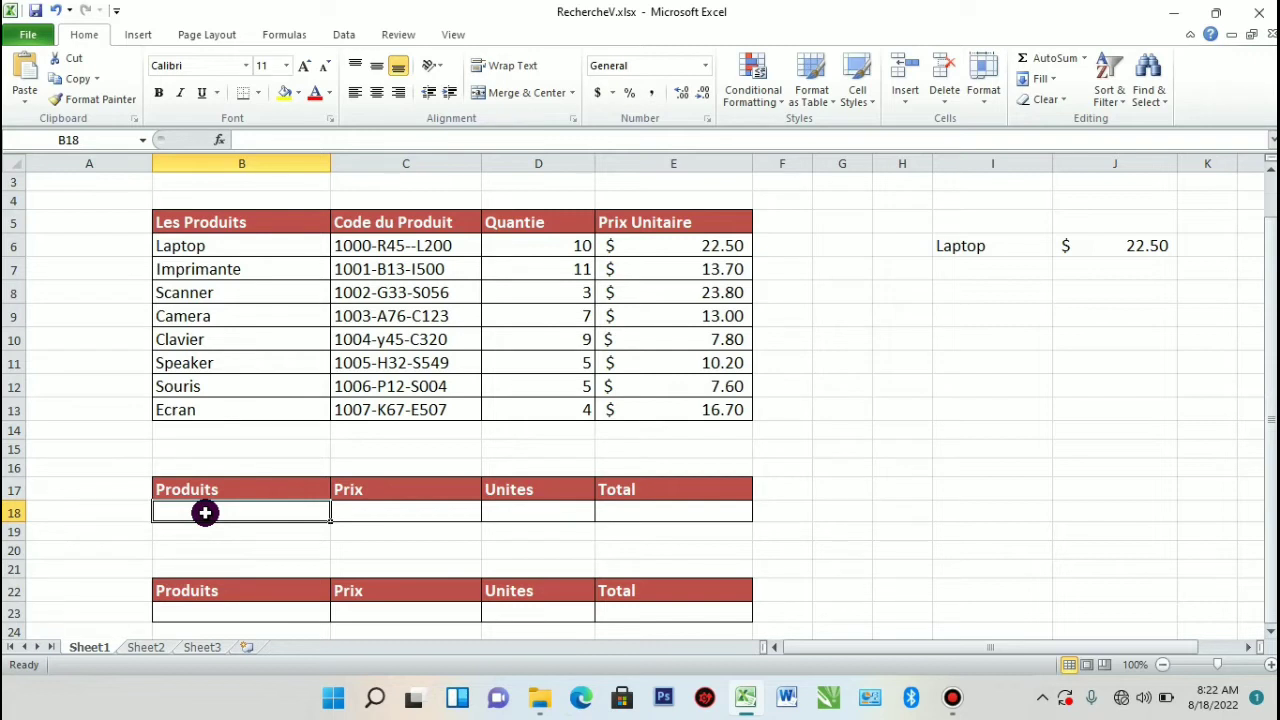
Enter Camera in B18 and 5 units in D18
text(Camera)
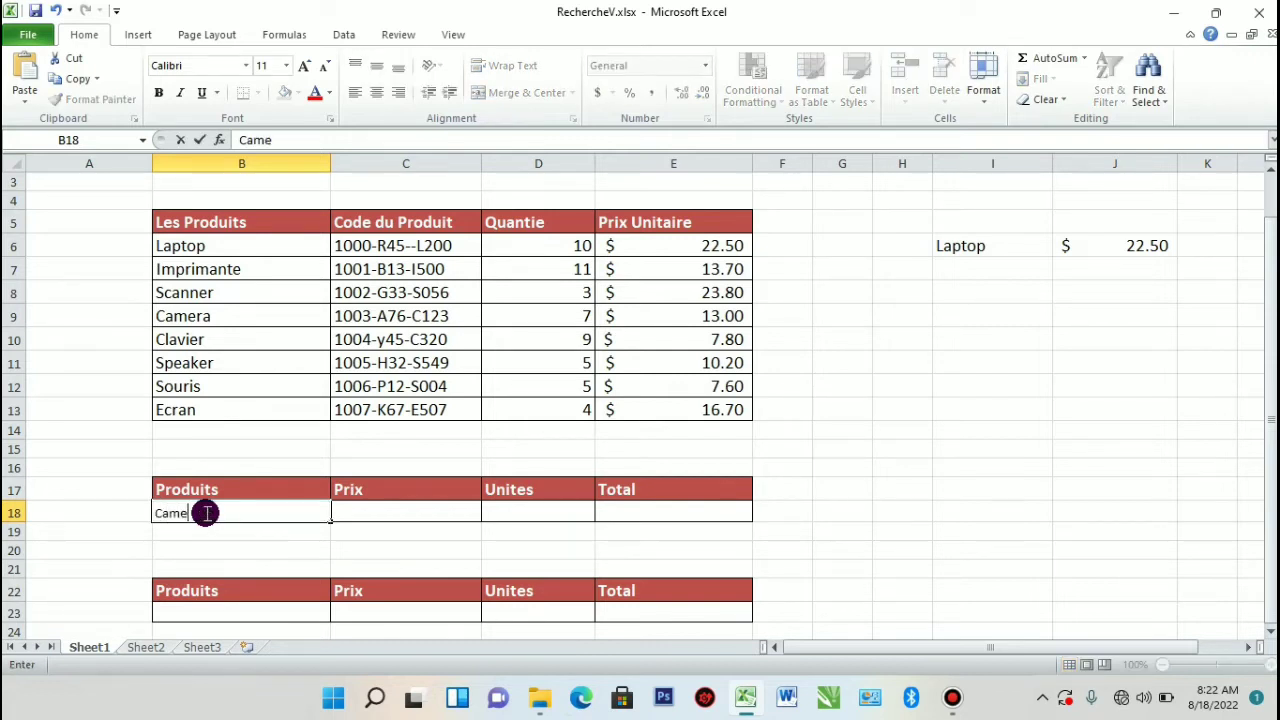
click(360, 514)
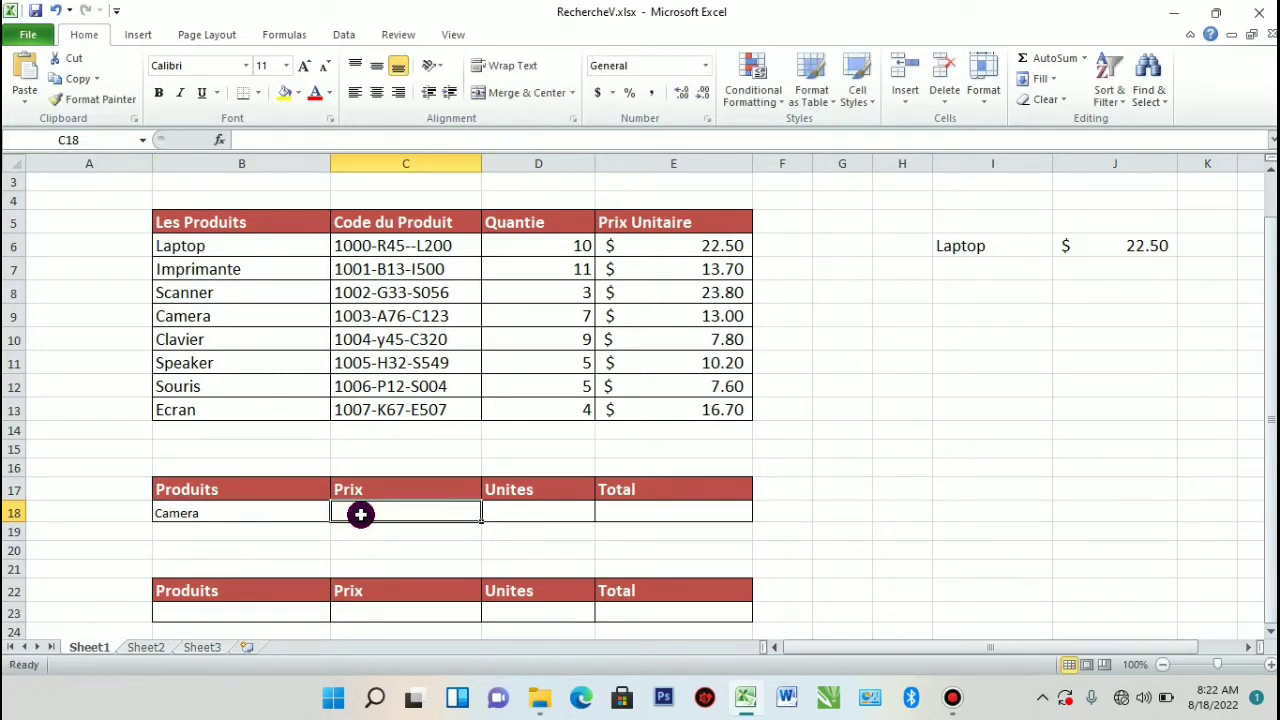
click(552, 514)
text(5)
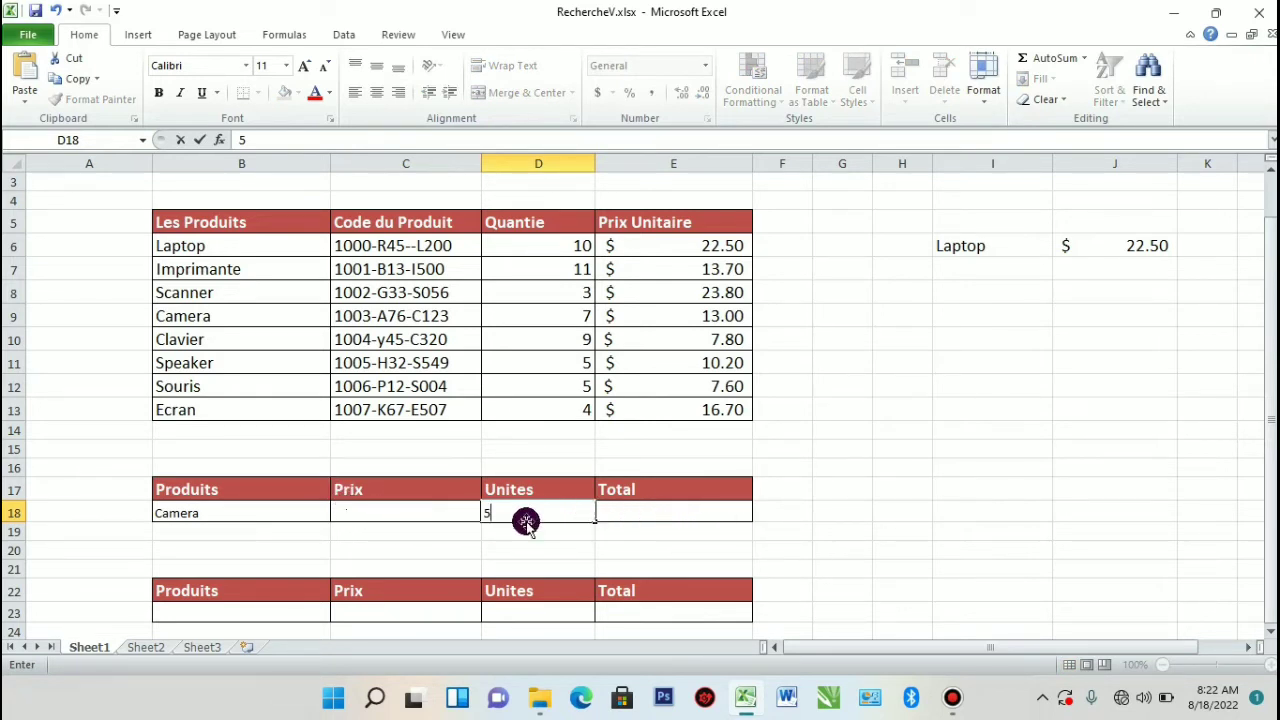
click(375, 517)
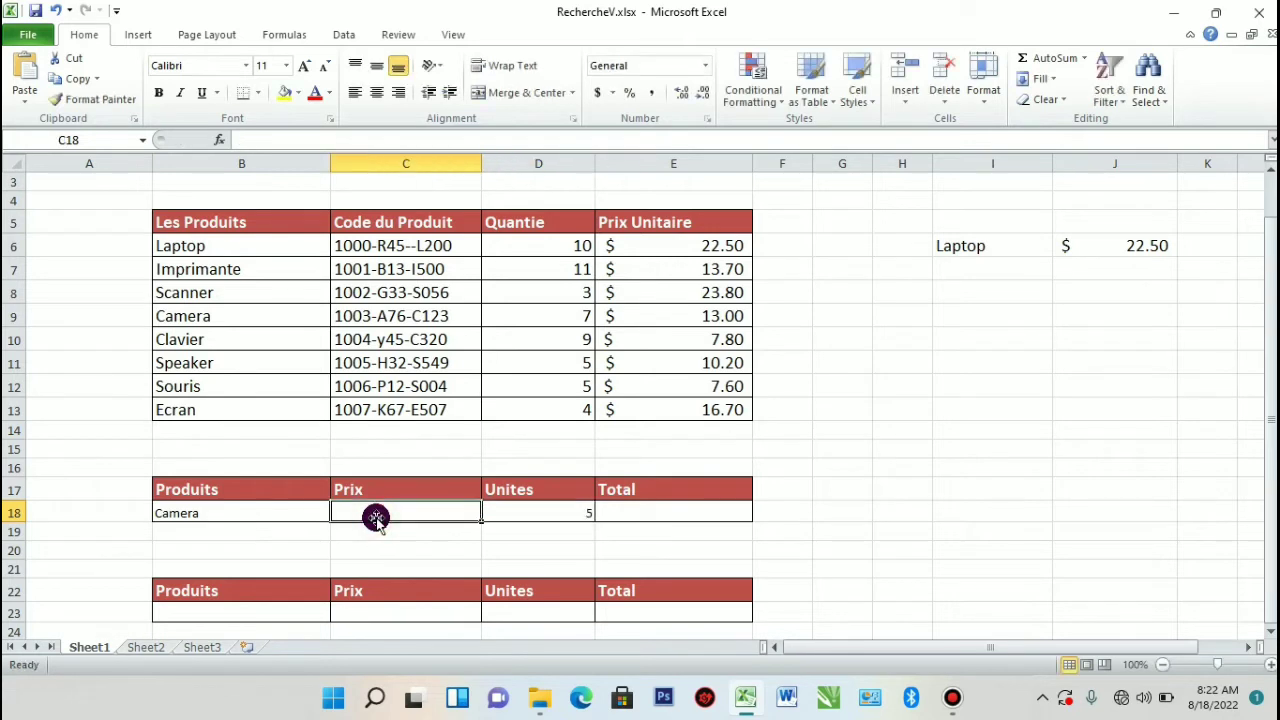
Build =VLOOKUP(B18,B6:E13,4,0) in C18 to fetch Camera's price
text(=)
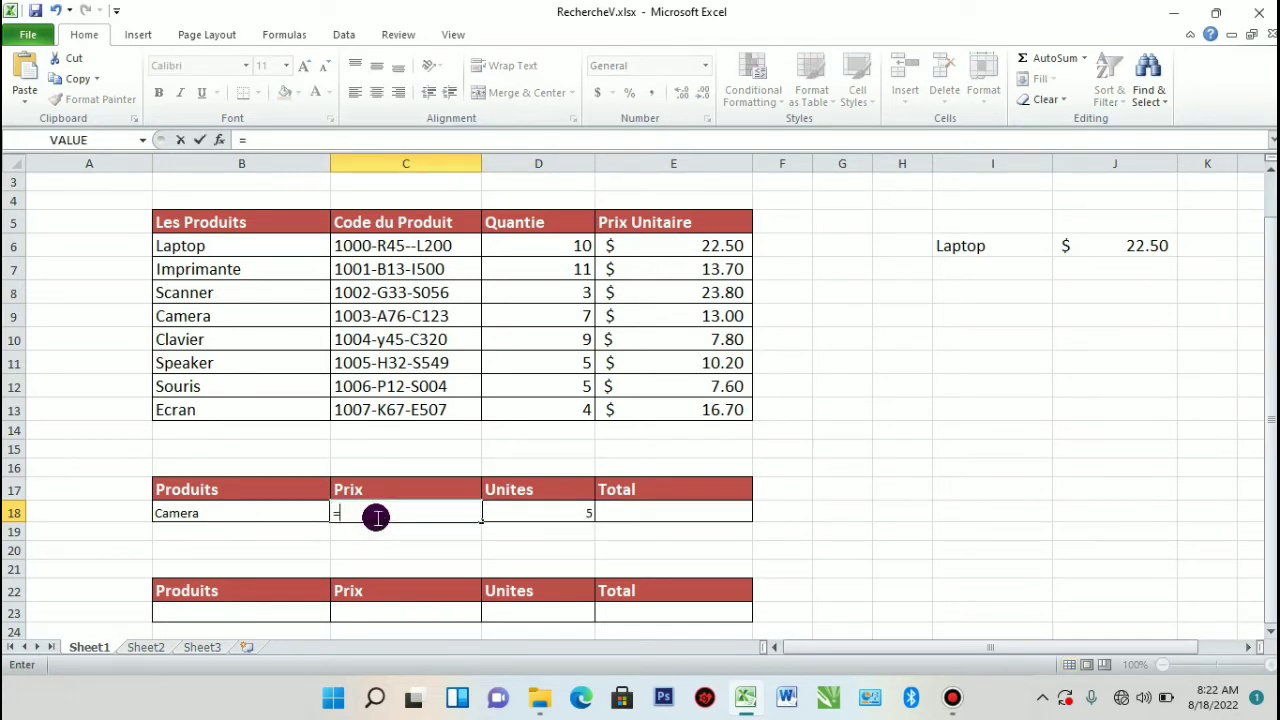
text(Vl)
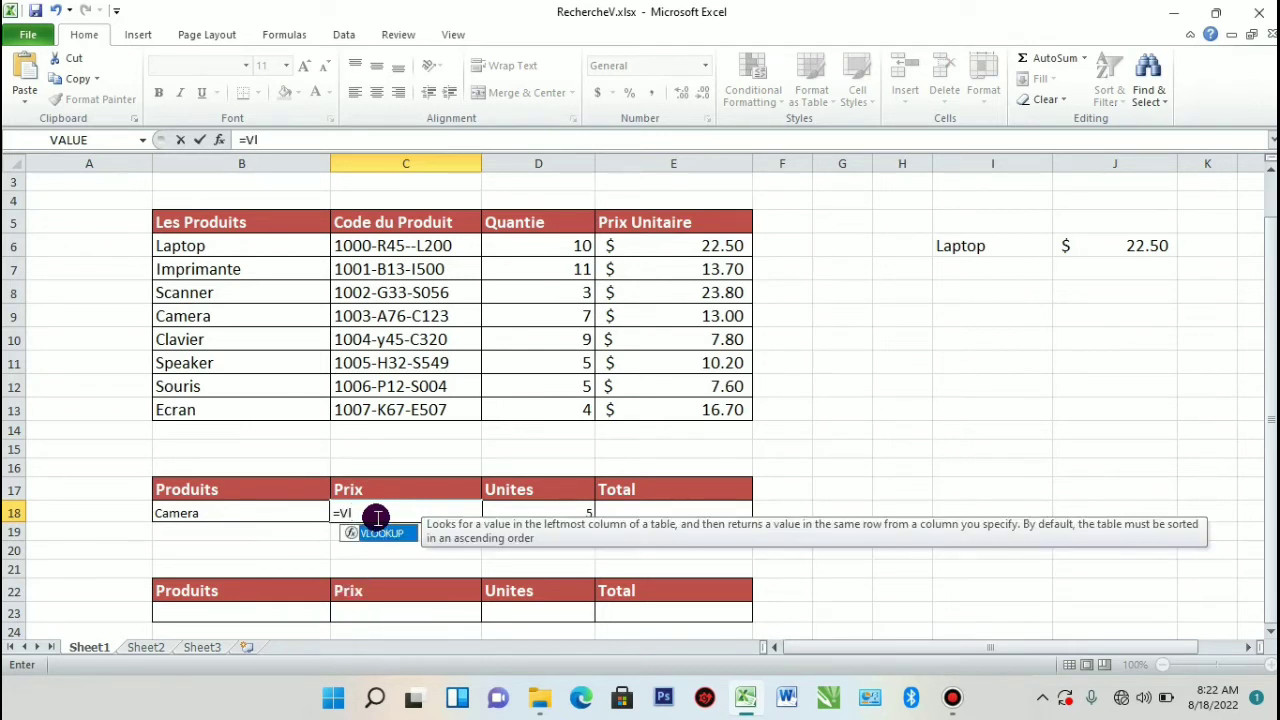
text(ook)
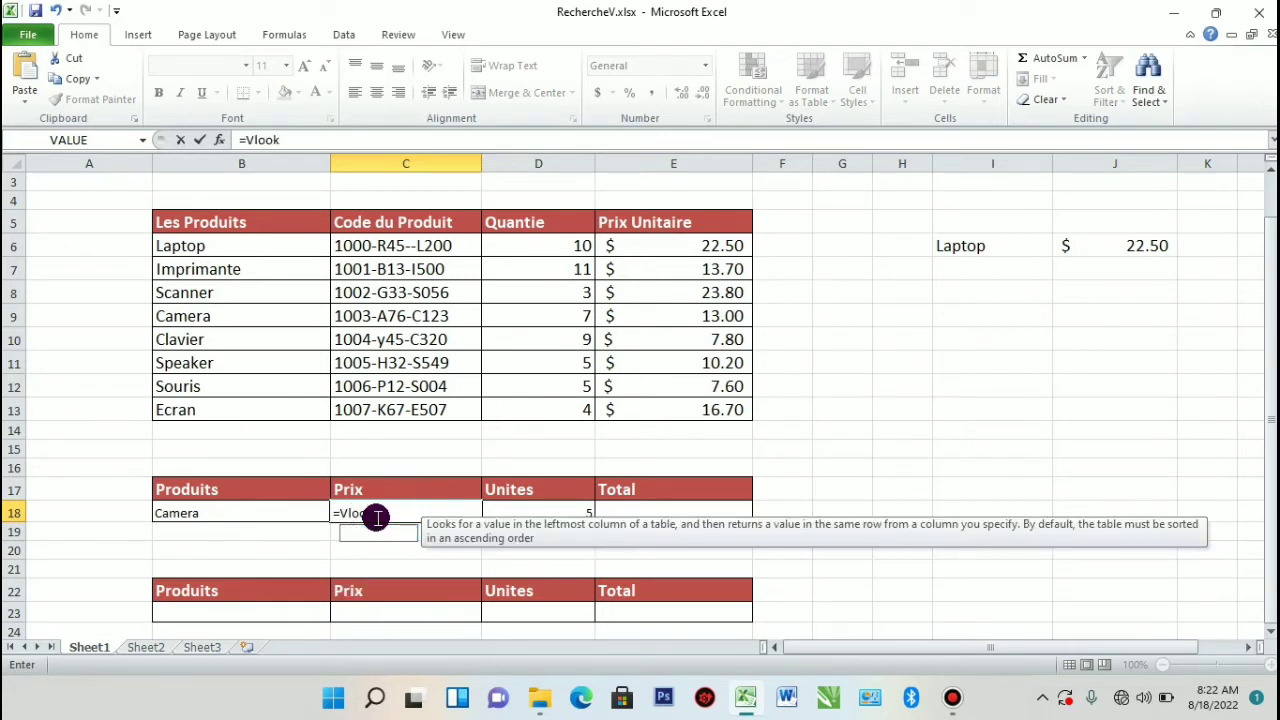
text(up)
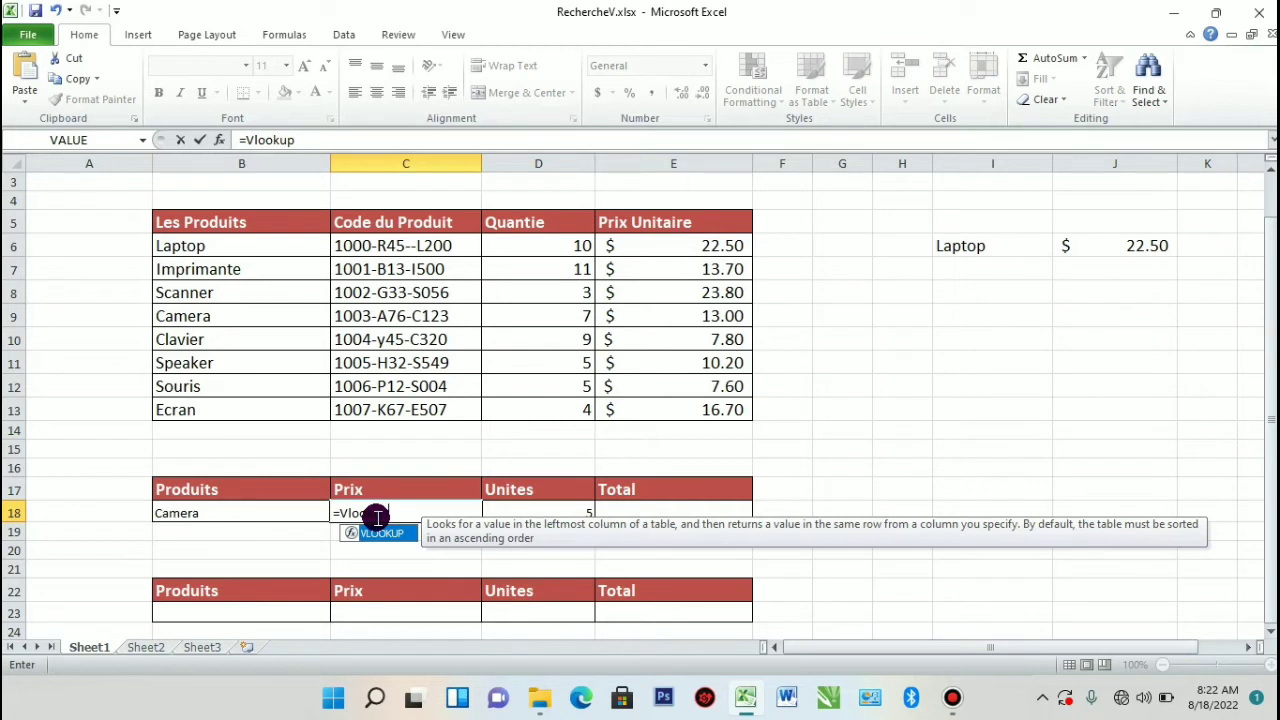
text(()
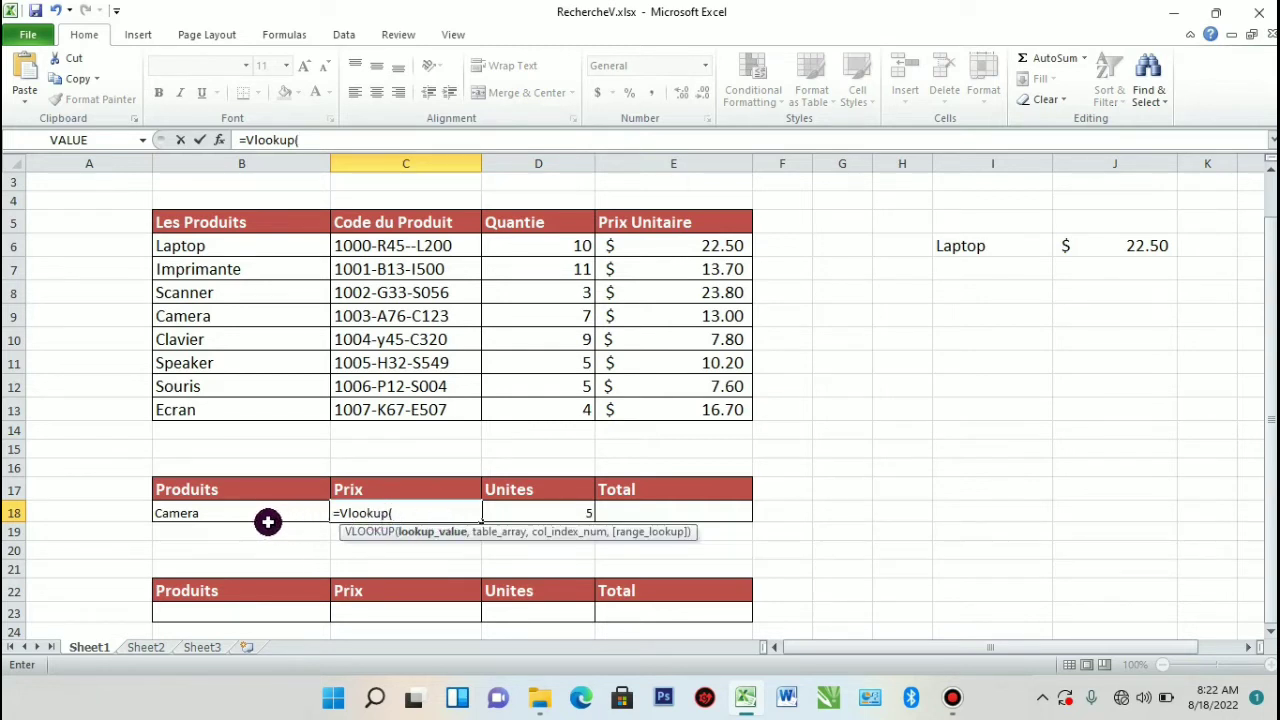
click(190, 514)
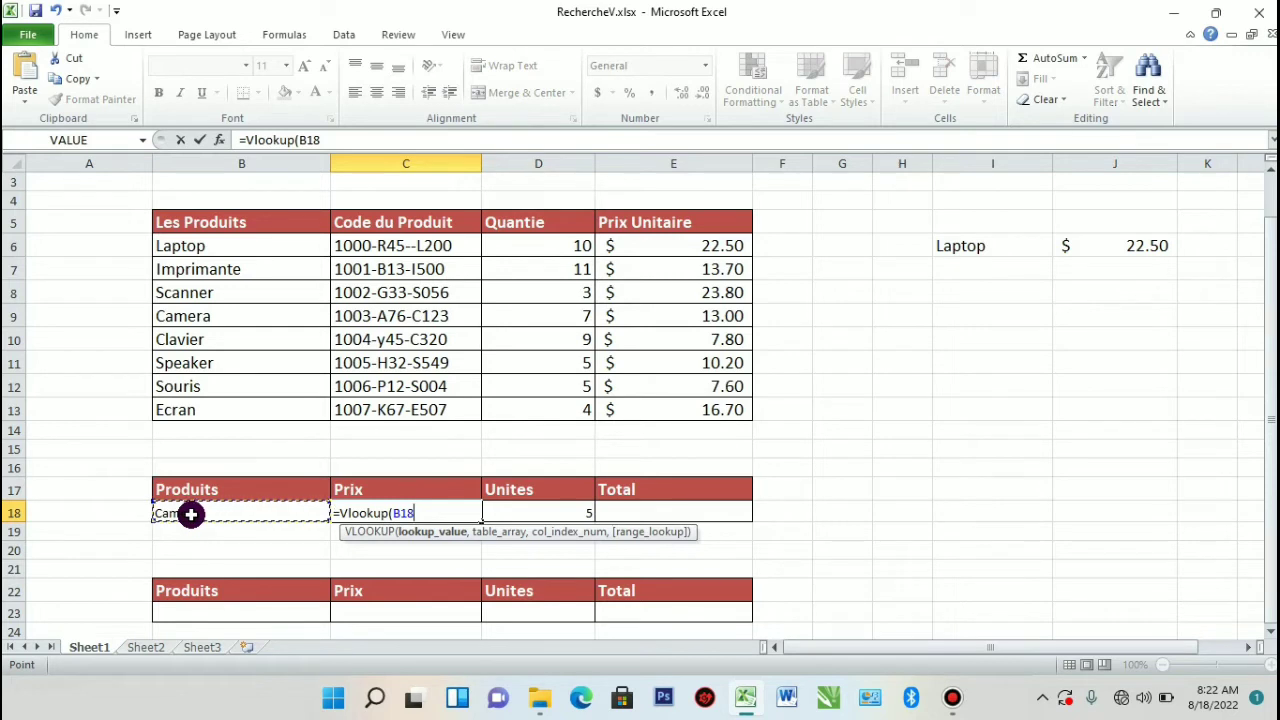
text(,)
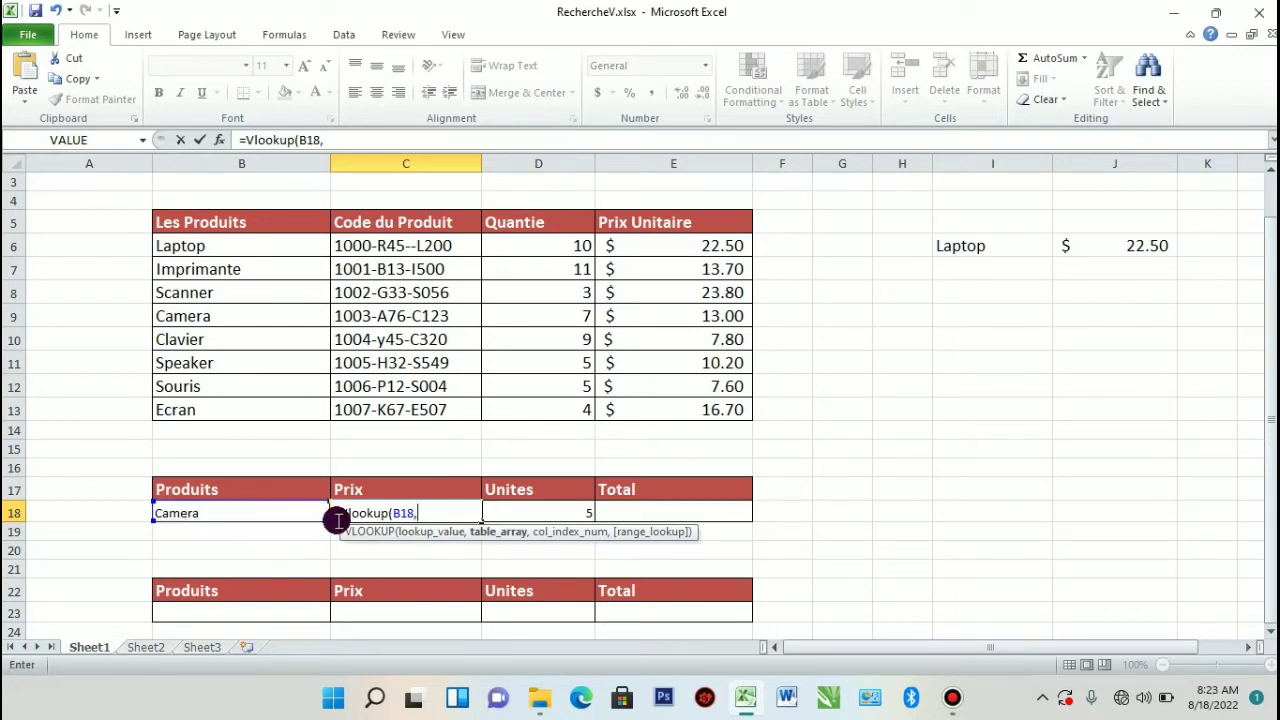
drag(168, 244, 685, 413)
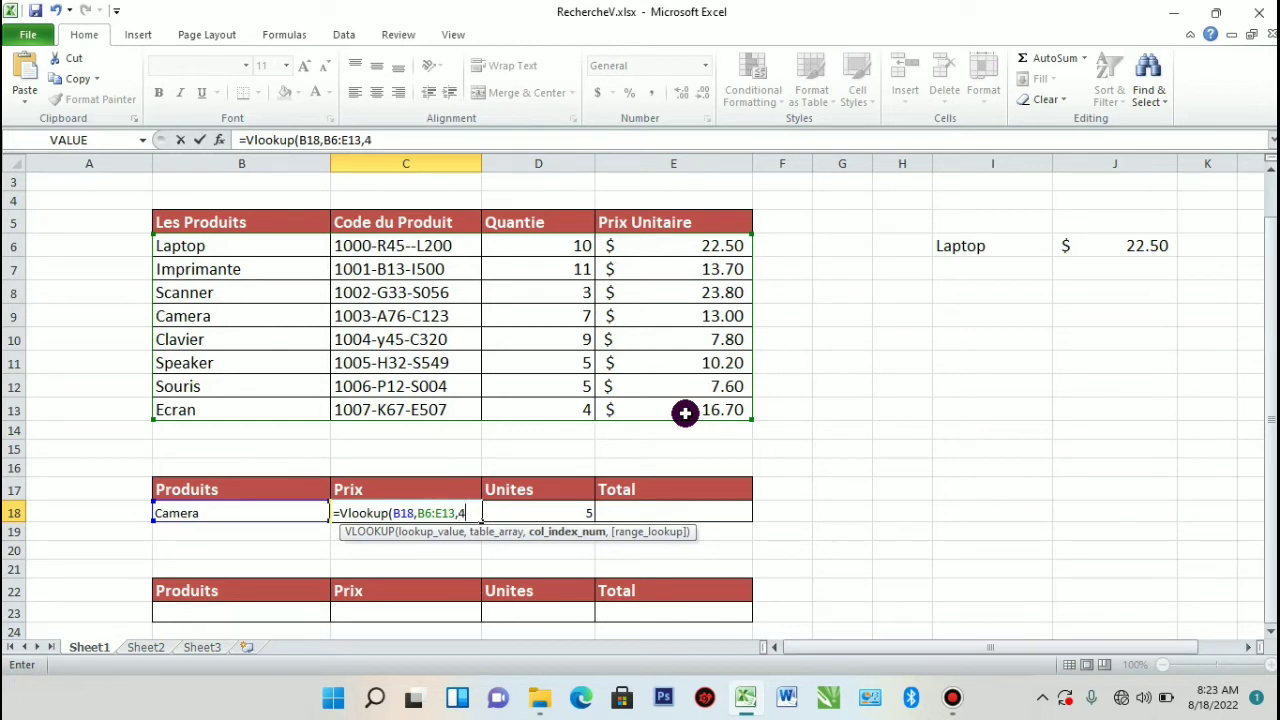
text(,)
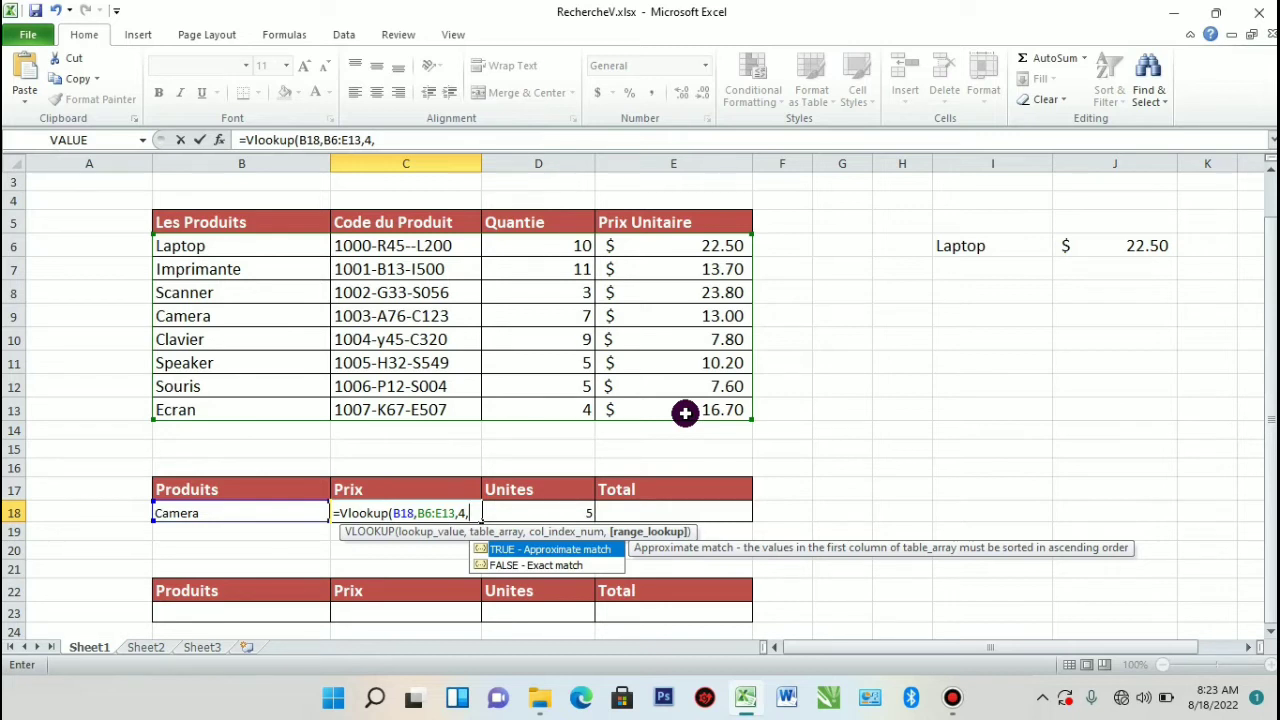
text(0))
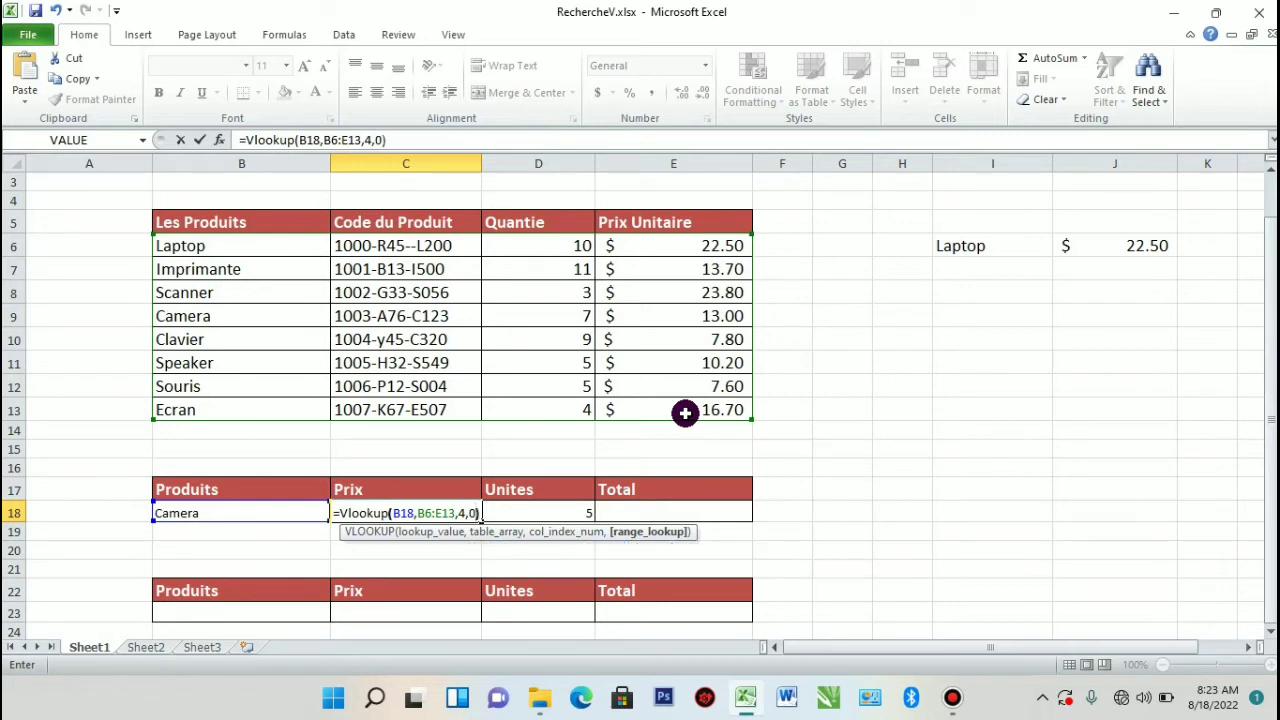
Commit the C18 lookup and apply Accounting format so it shows $13.00
key(Return)
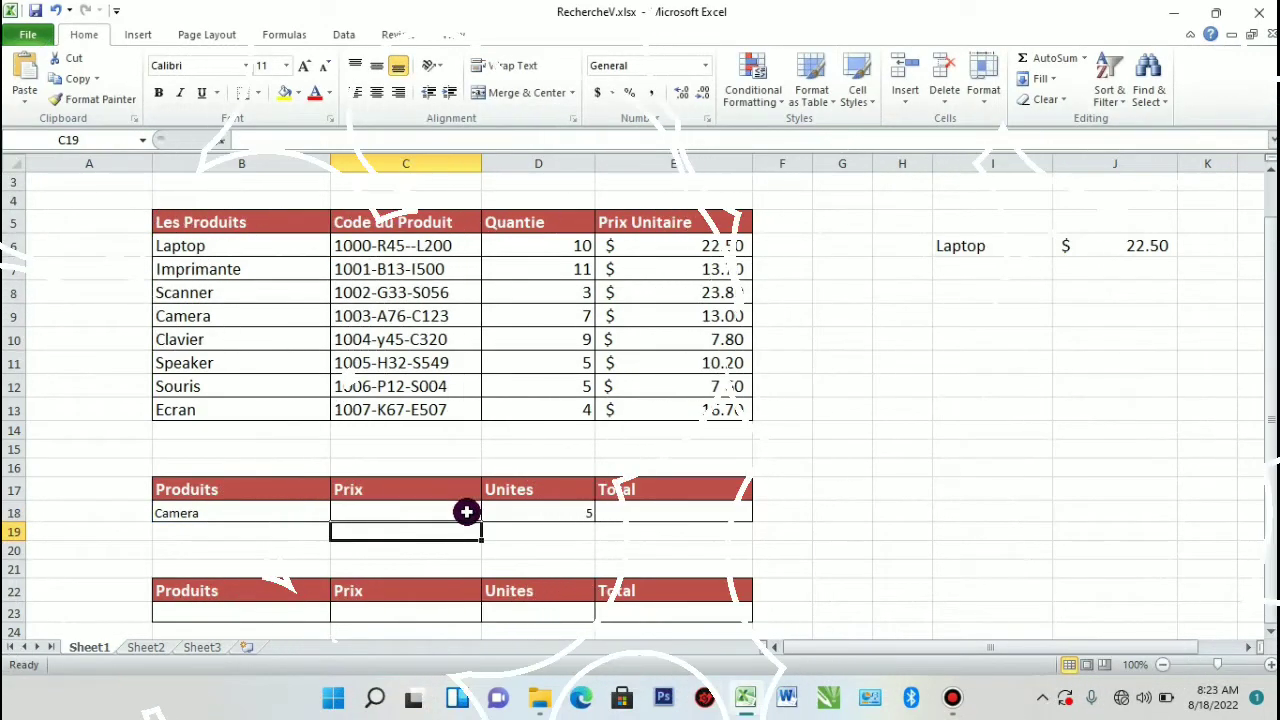
click(466, 512)
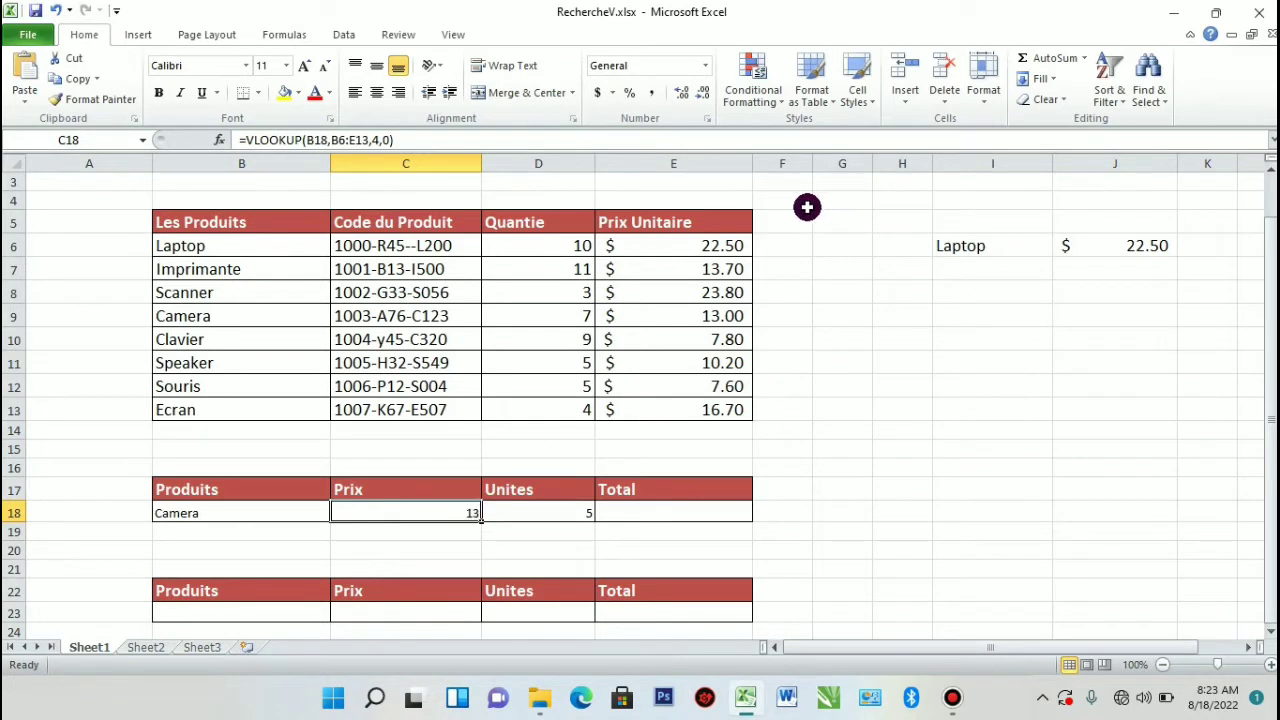
double_click(443, 514)
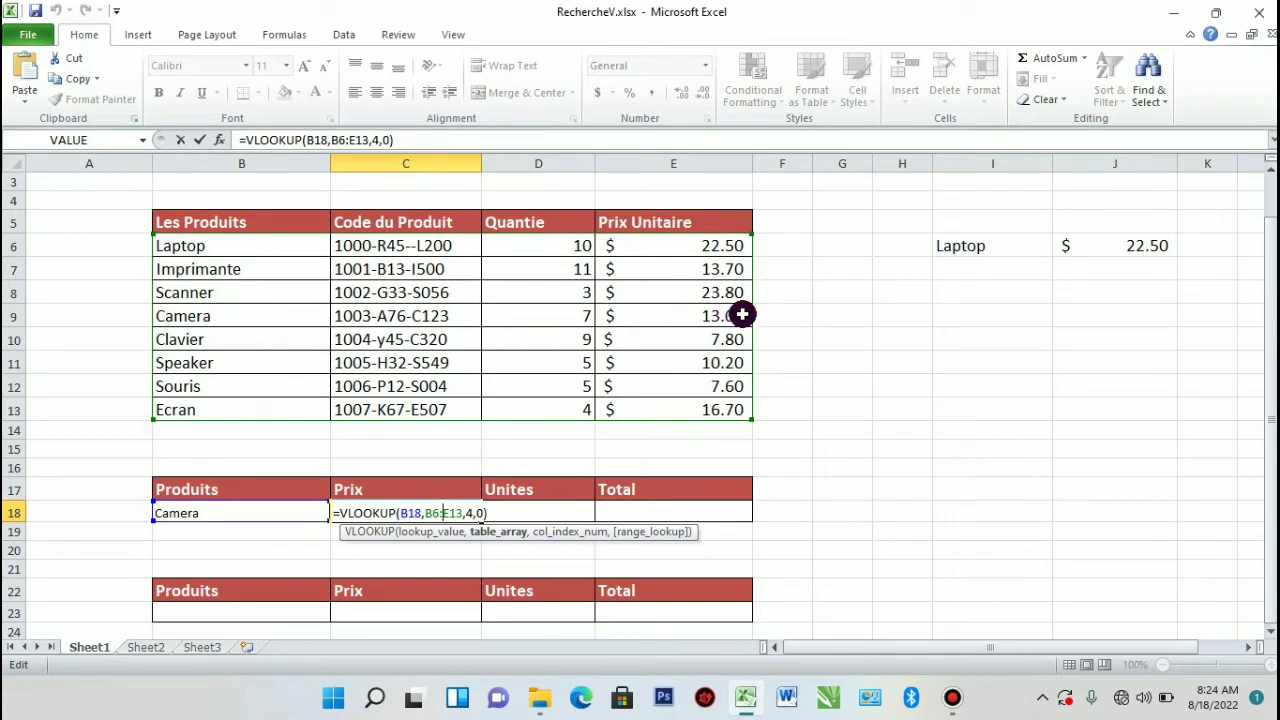
key(Return)
click(441, 511)
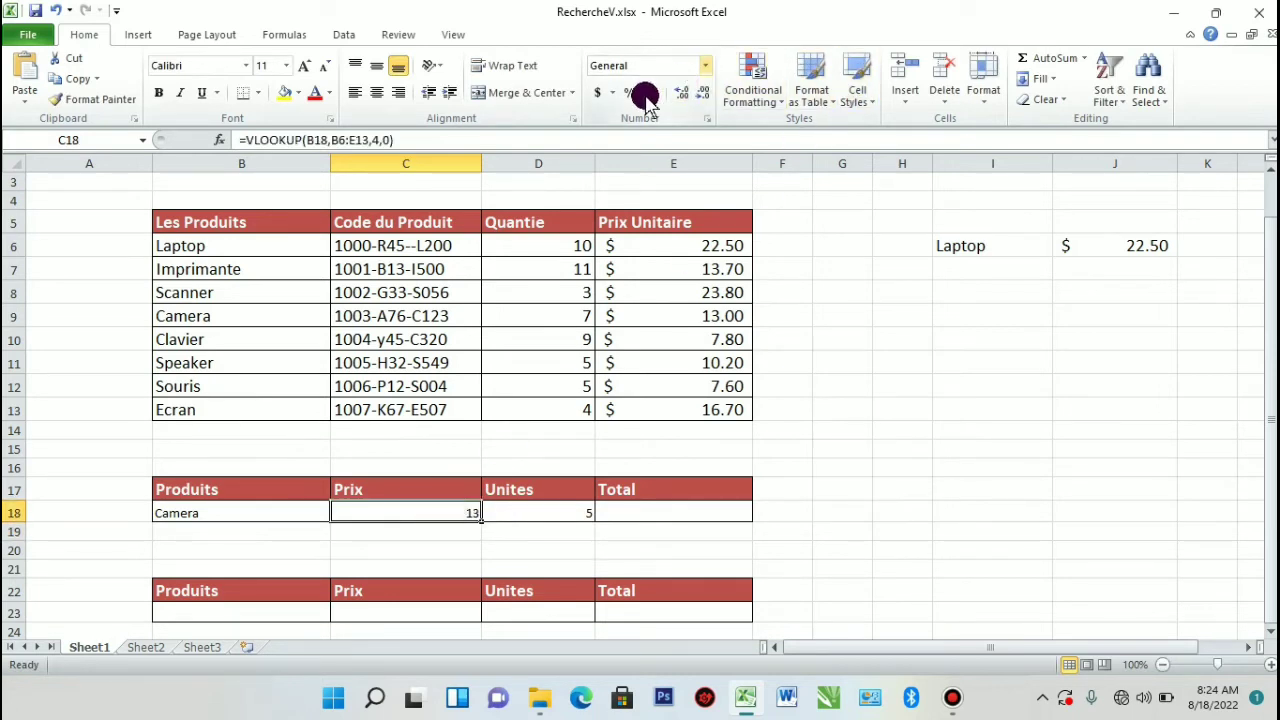
click(597, 92)
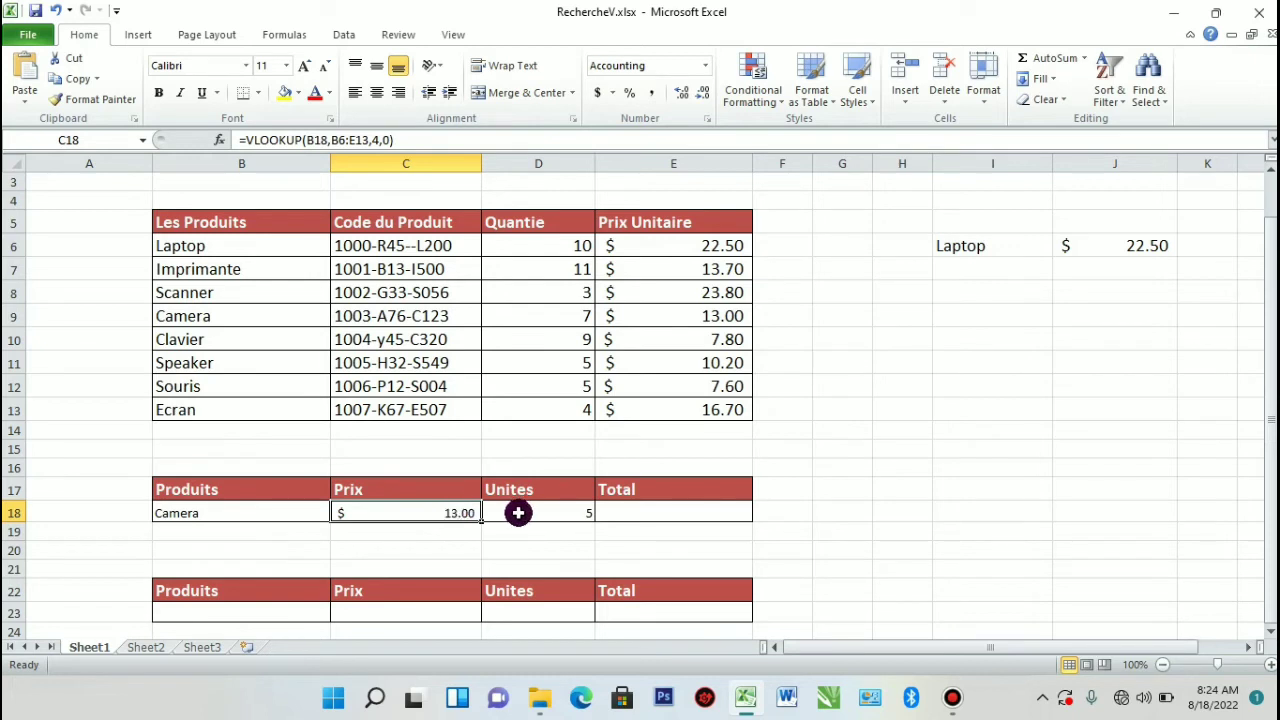
Enter the Total formula =C18*D18 in E18
click(649, 513)
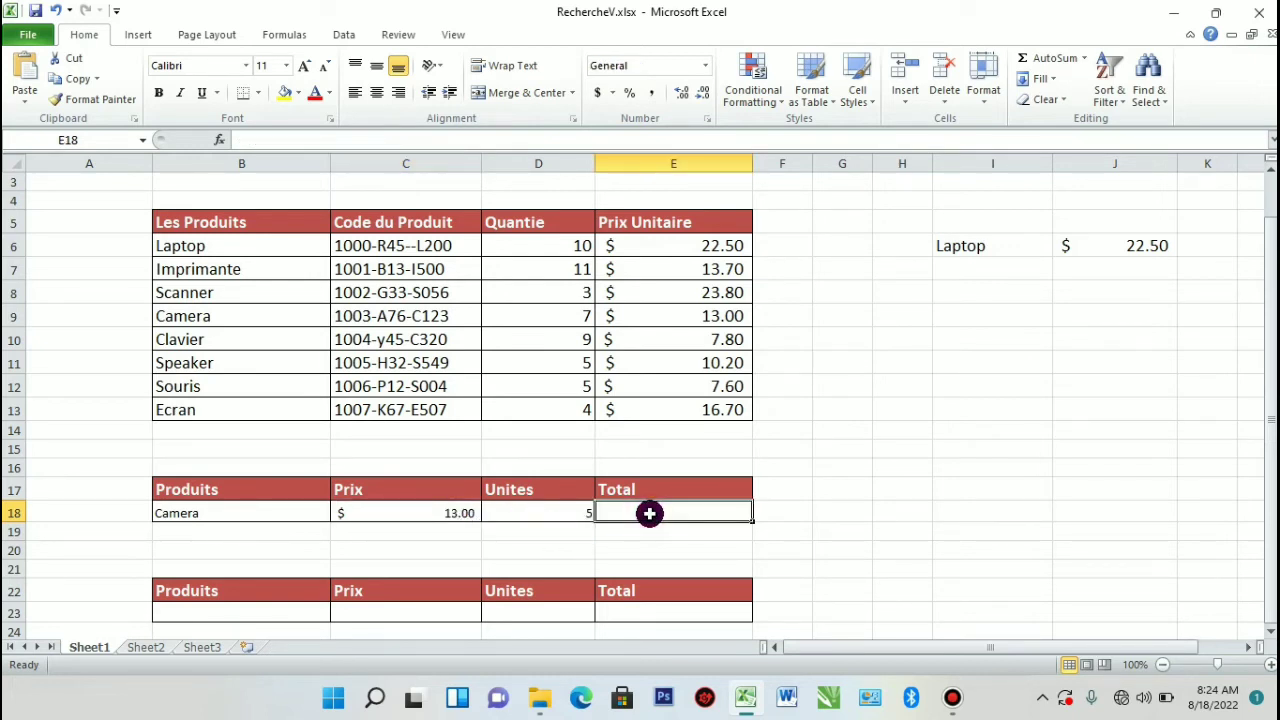
text(=)
click(426, 513)
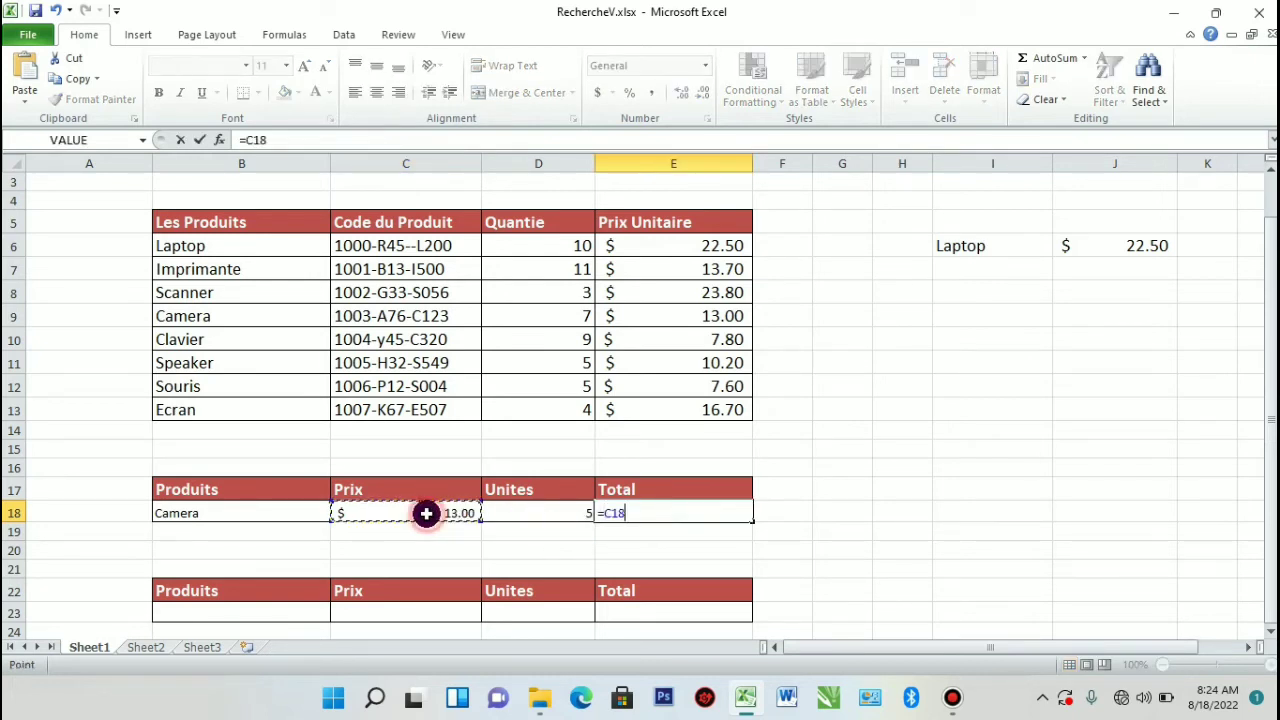
click(527, 513)
key(Return)
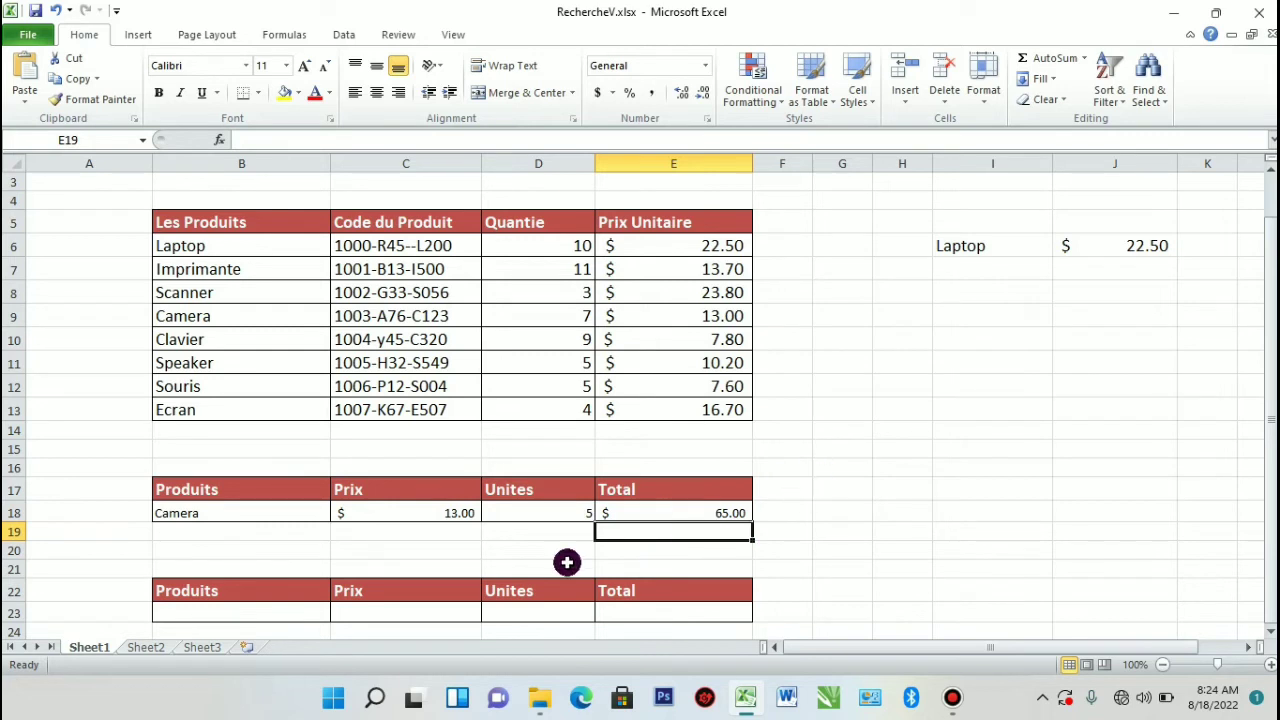
Change the product in B18 to Ecran, then to Imprimante, giving 13.70 and a 68.50 total
double_click(245, 512)
text(Ecran)
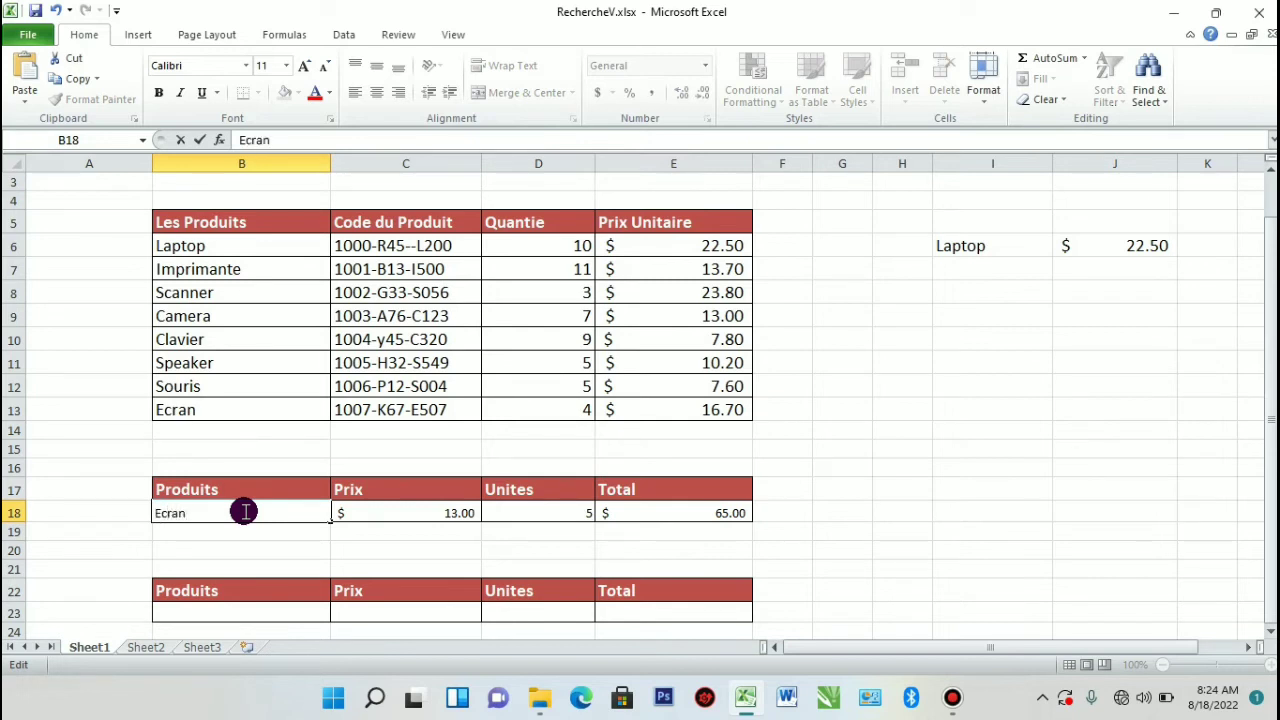
key(Return)
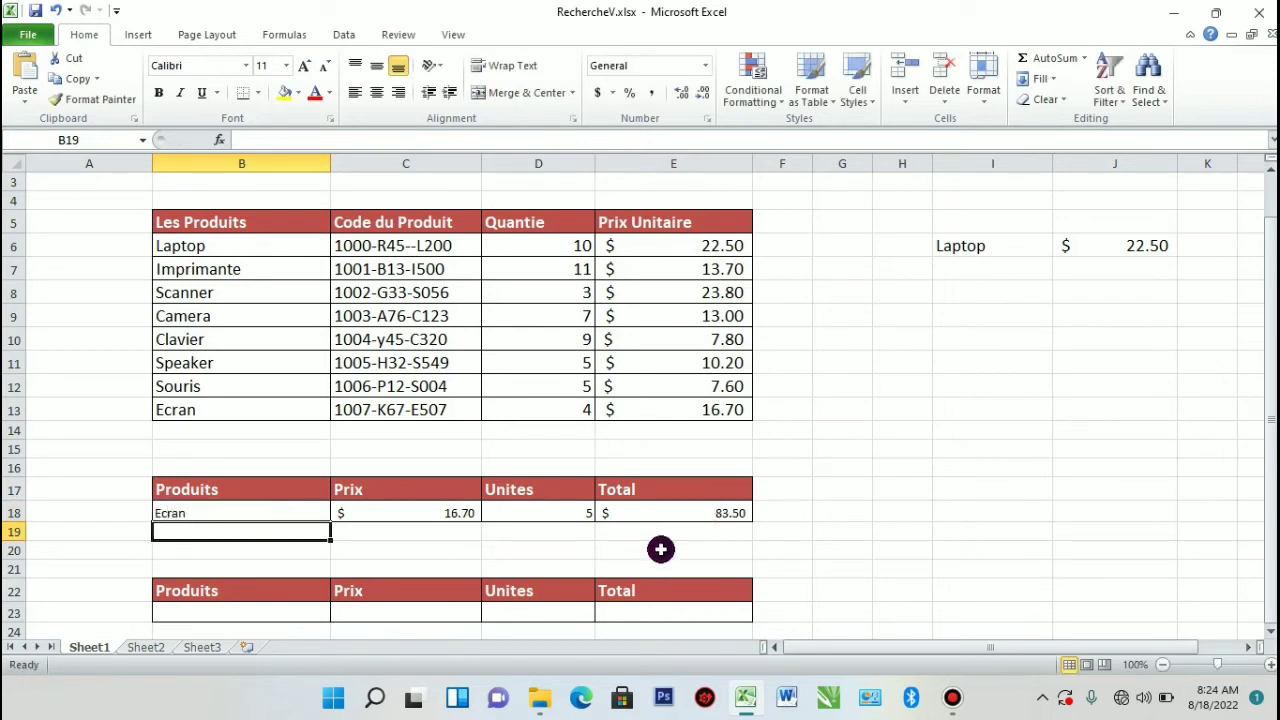
click(254, 513)
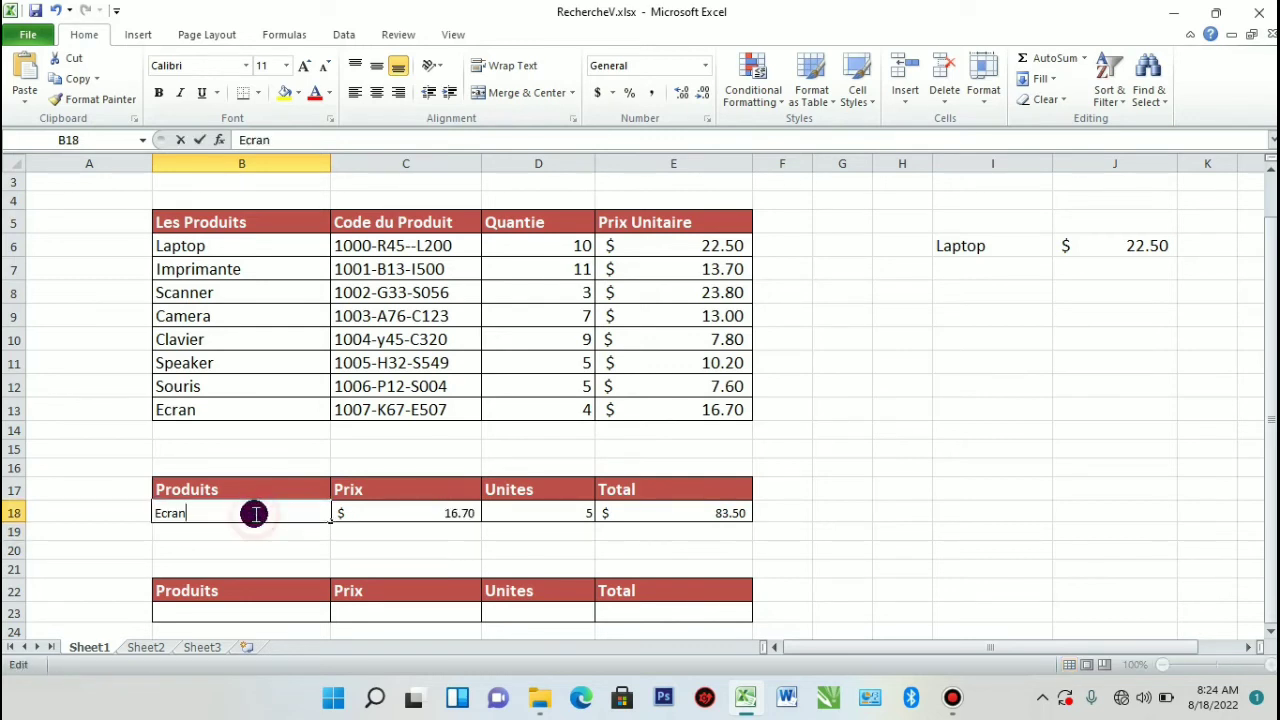
double_click(254, 513)
key(BackSpace)
text(Imprimante)
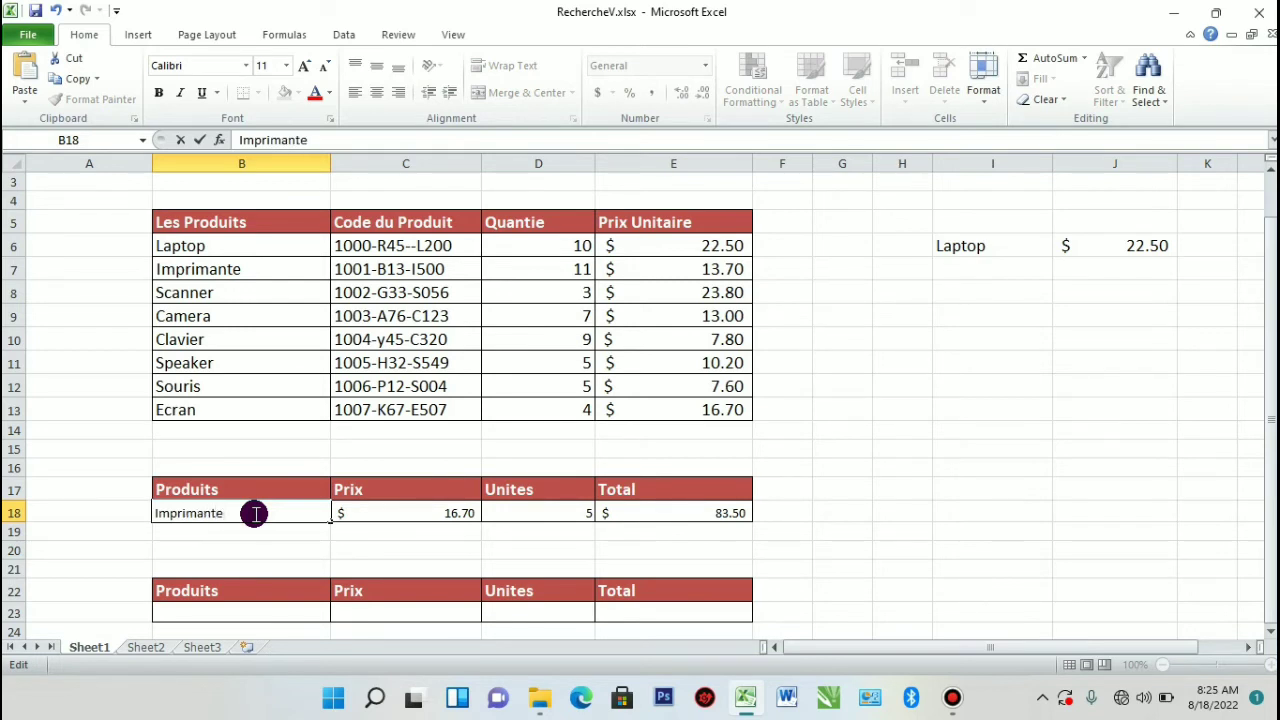
key(Return)
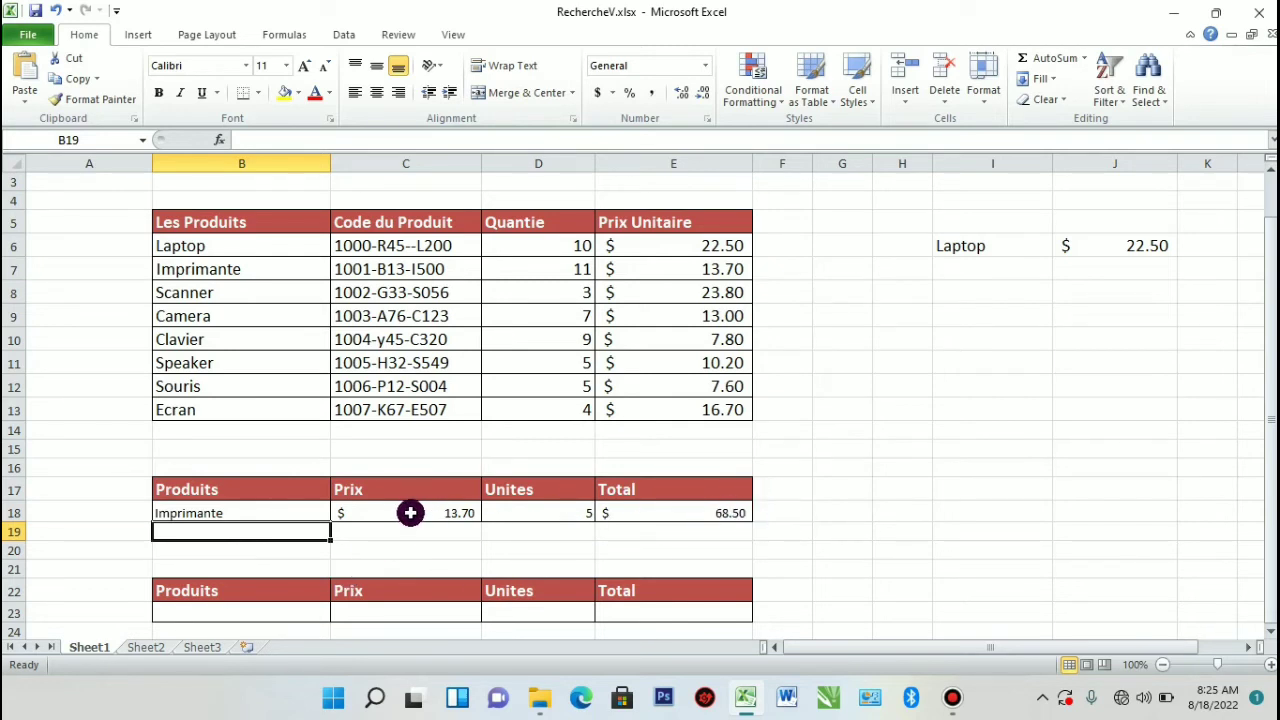
click(1266, 632)
click(1266, 632)
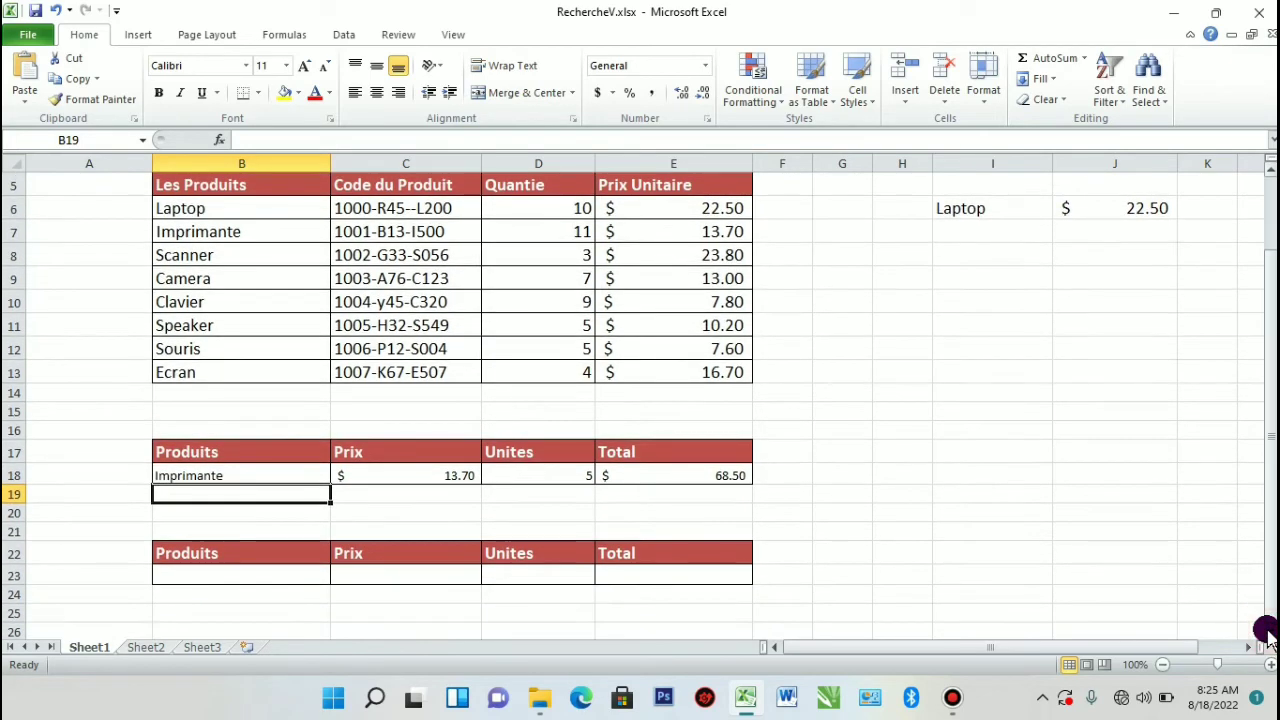
click(408, 473)
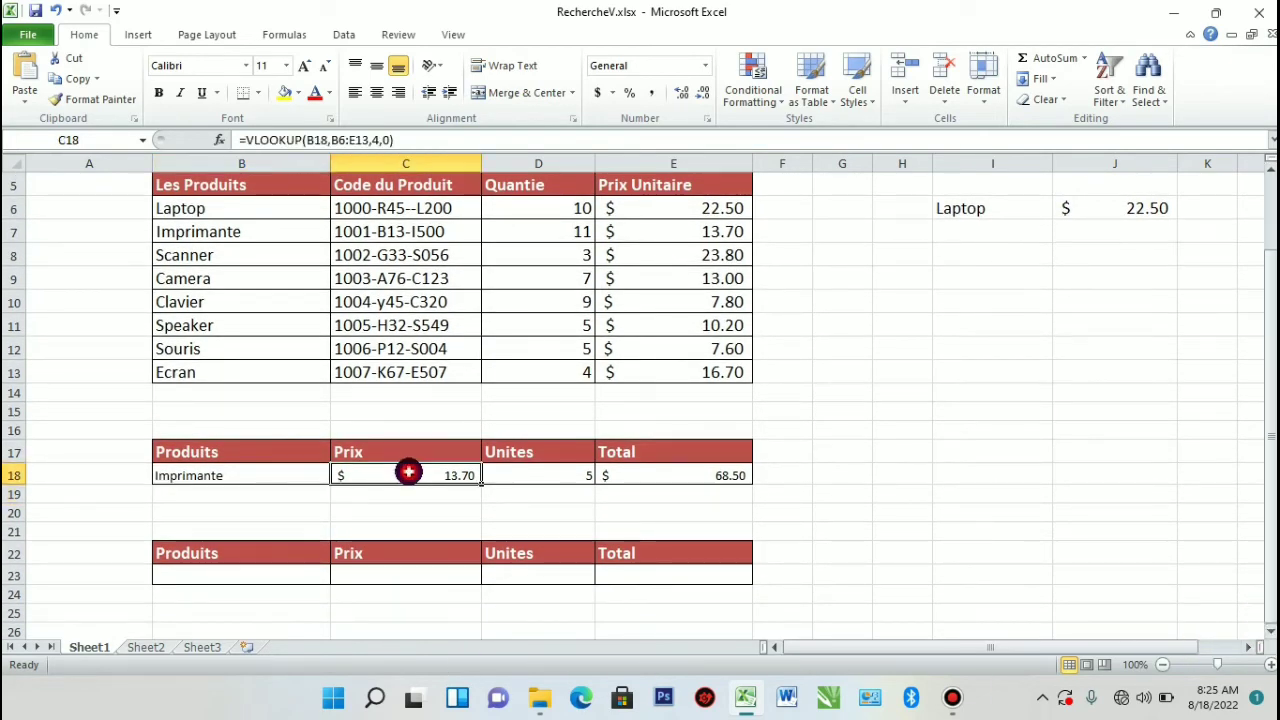
click(214, 578)
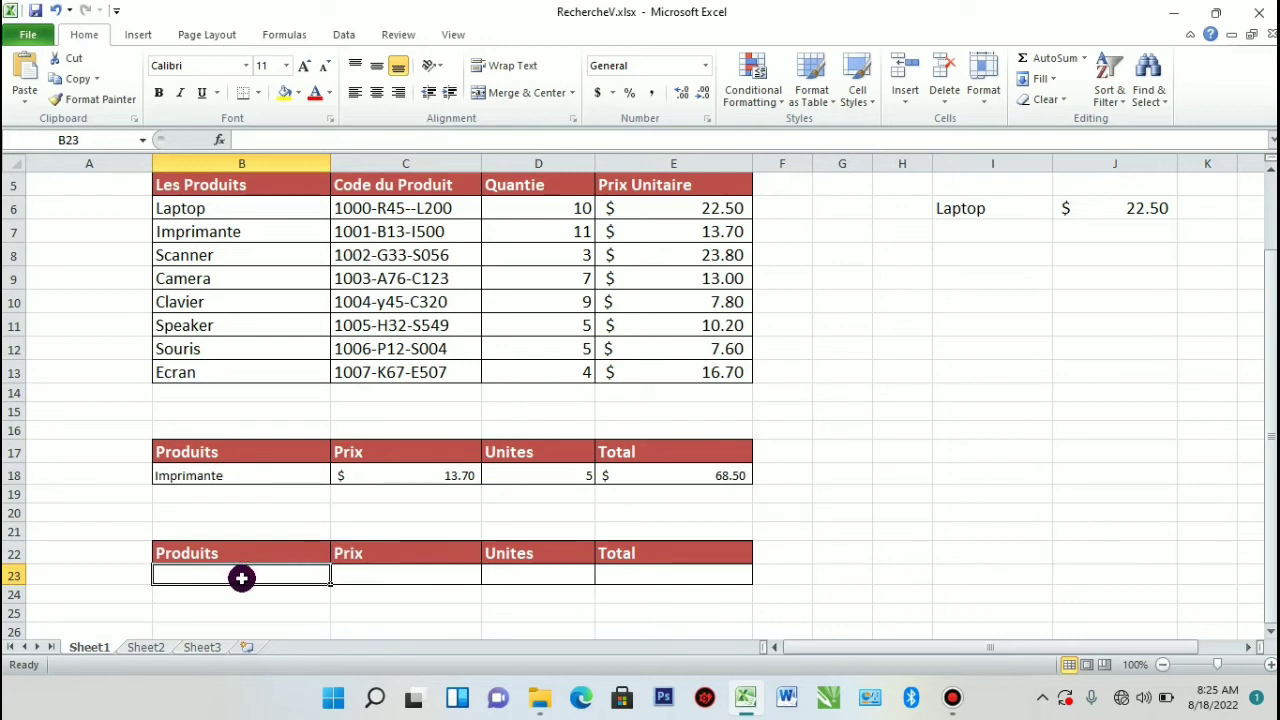
click(241, 578)
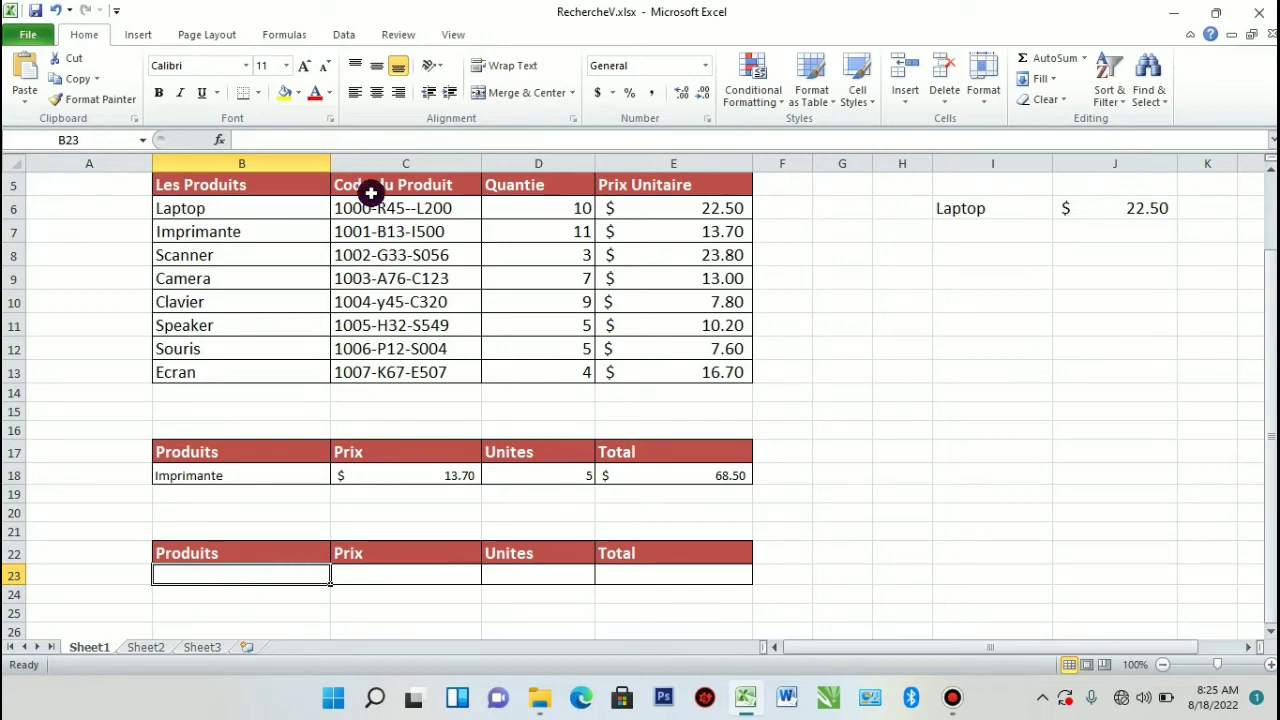
Add a List data validation to B23 with source =$B$6:$B$13, offering the eight product names
click(352, 34)
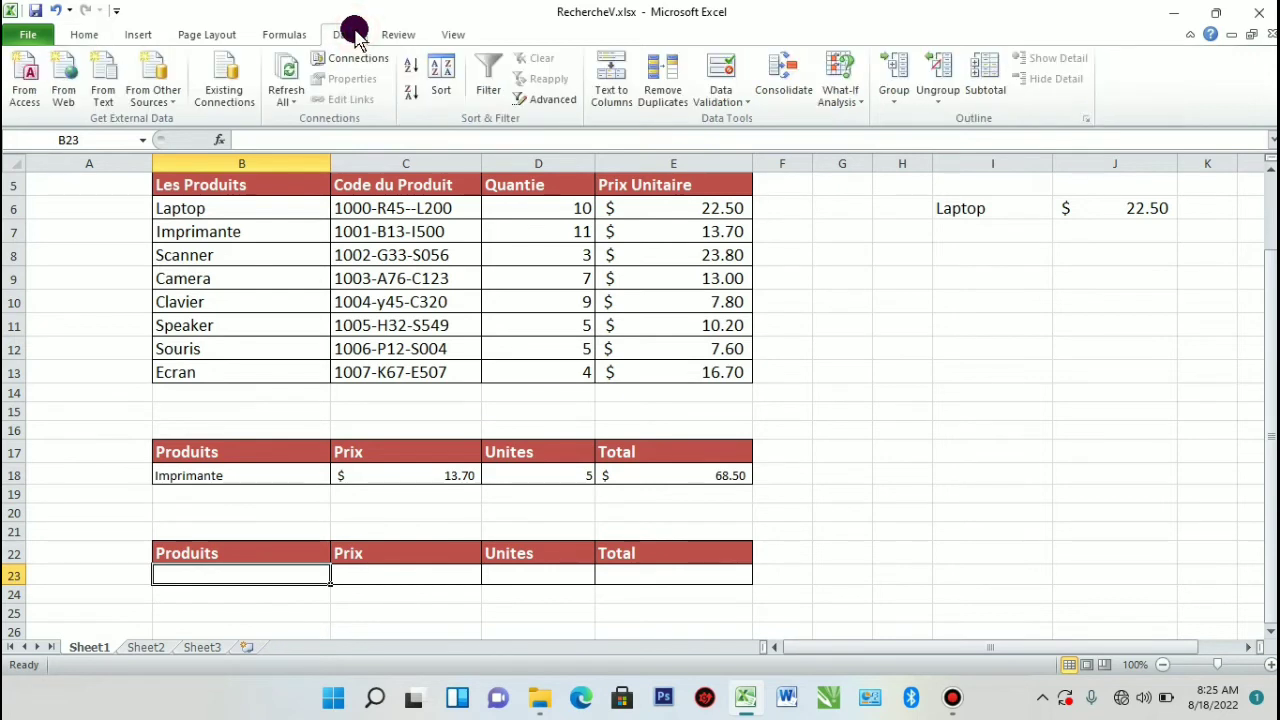
click(735, 103)
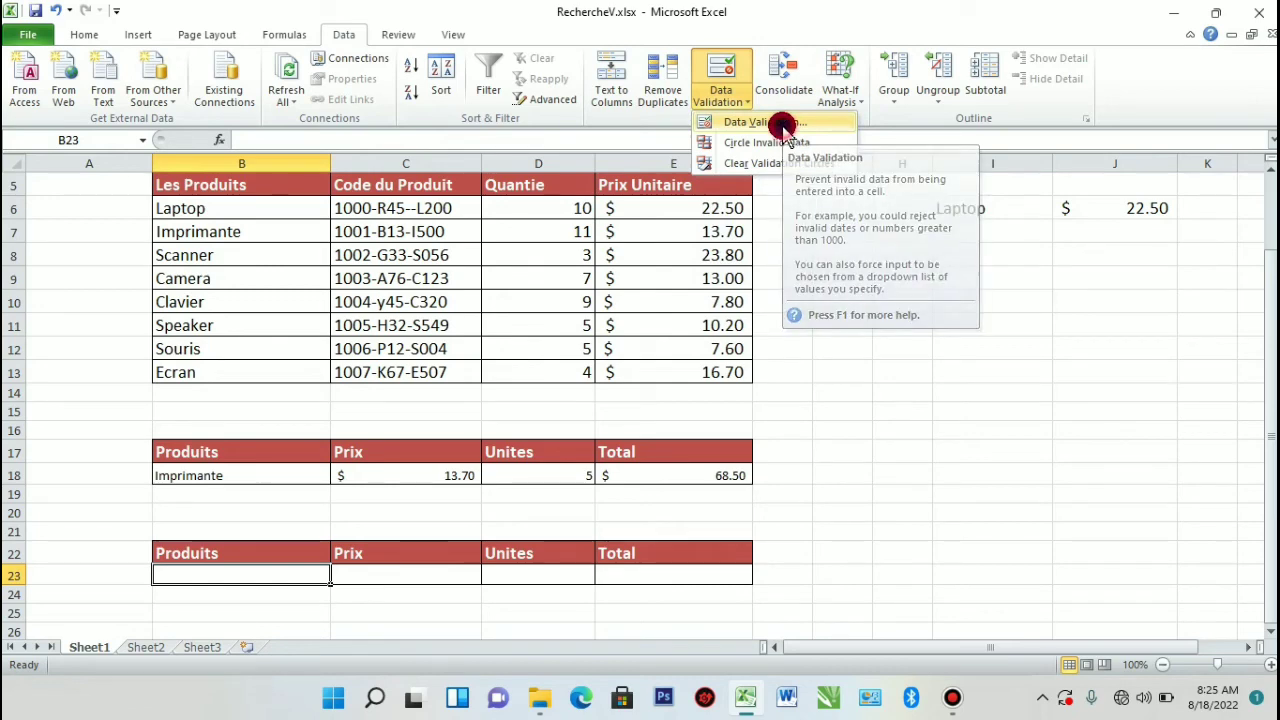
click(784, 124)
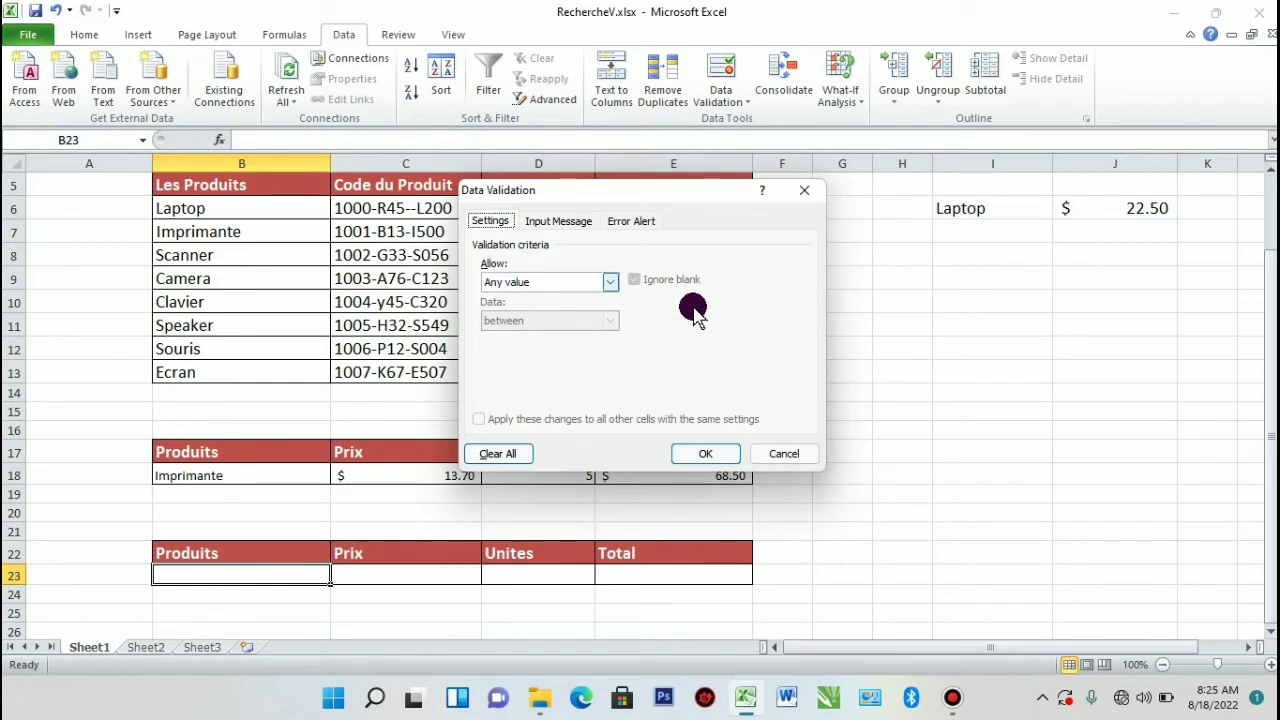
click(612, 282)
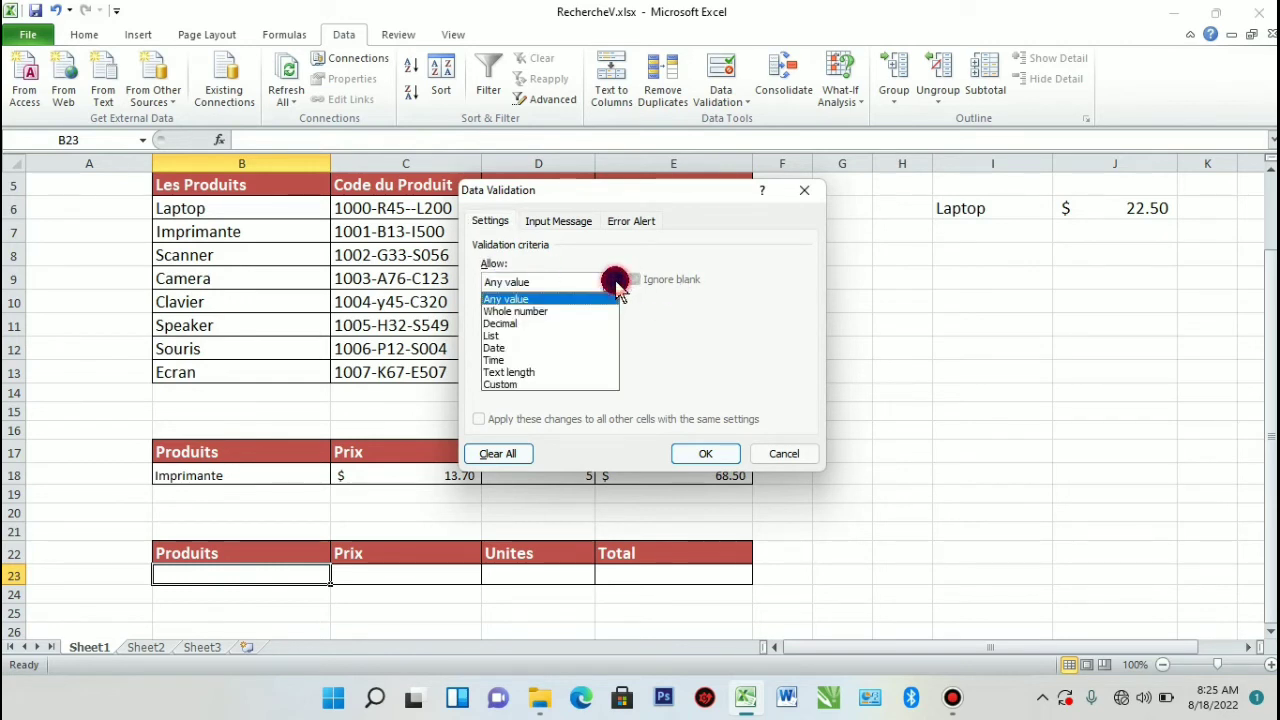
click(505, 335)
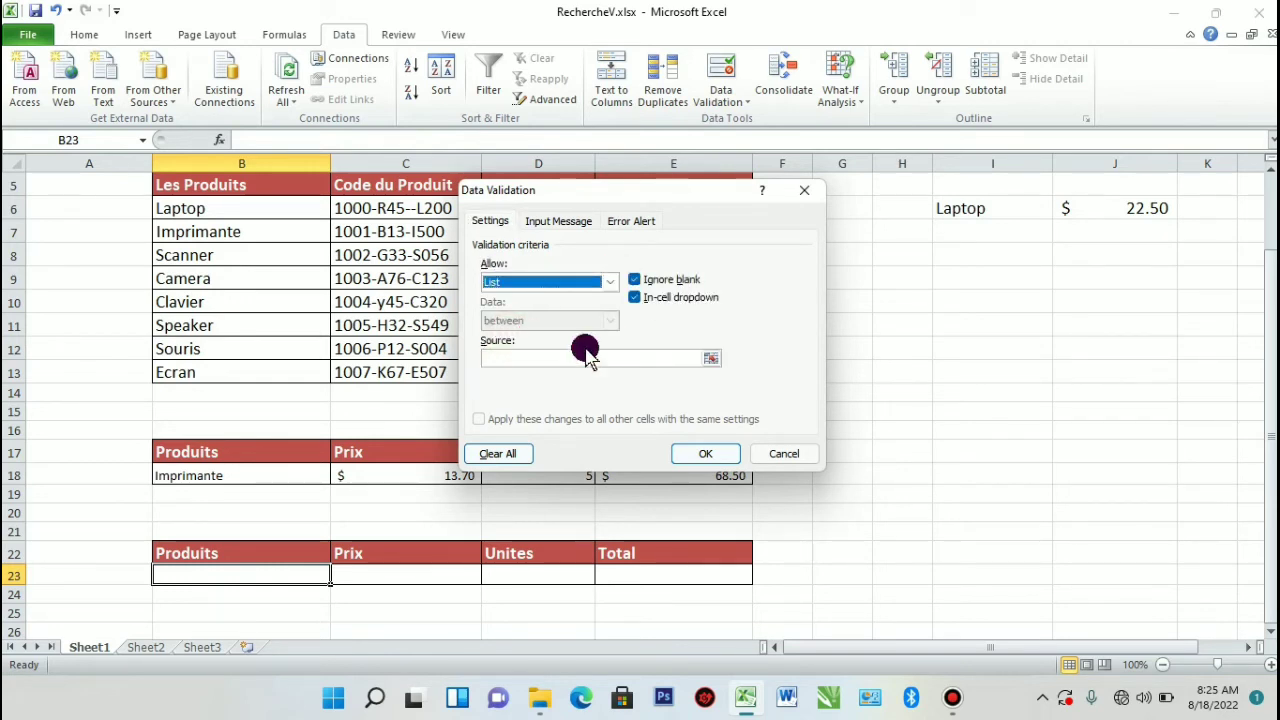
click(706, 360)
click(712, 360)
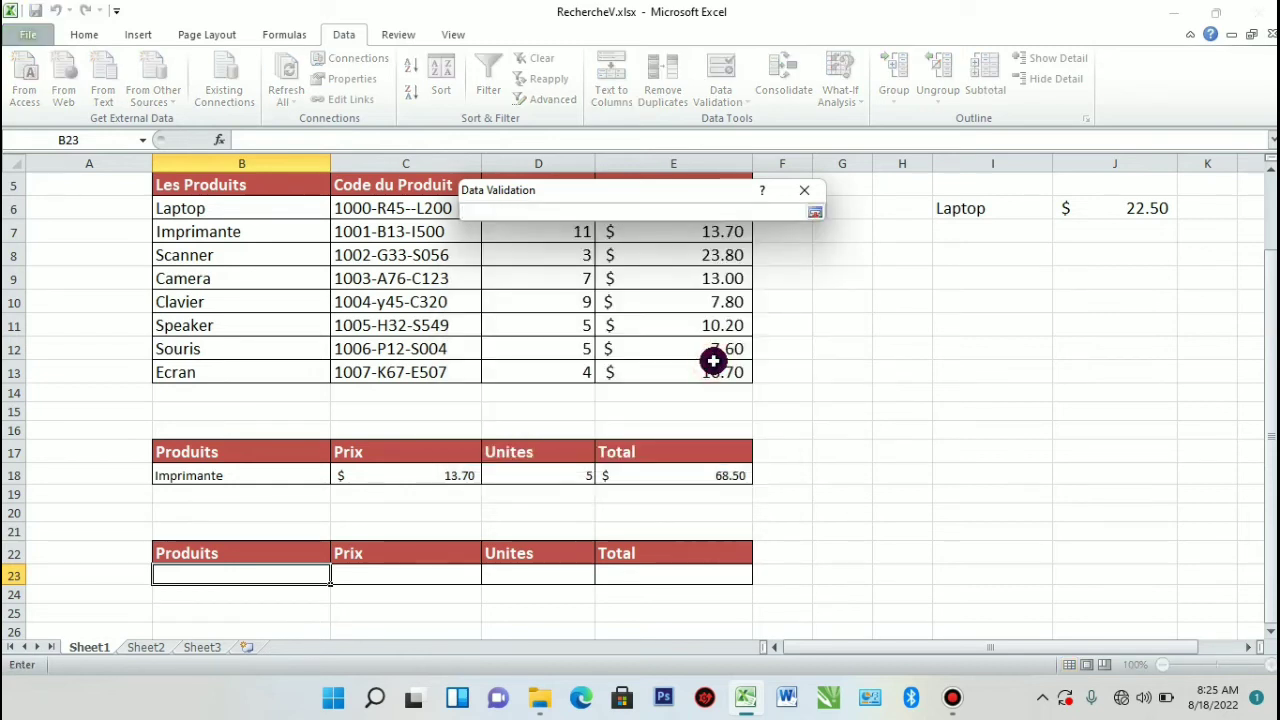
drag(206, 209, 205, 371)
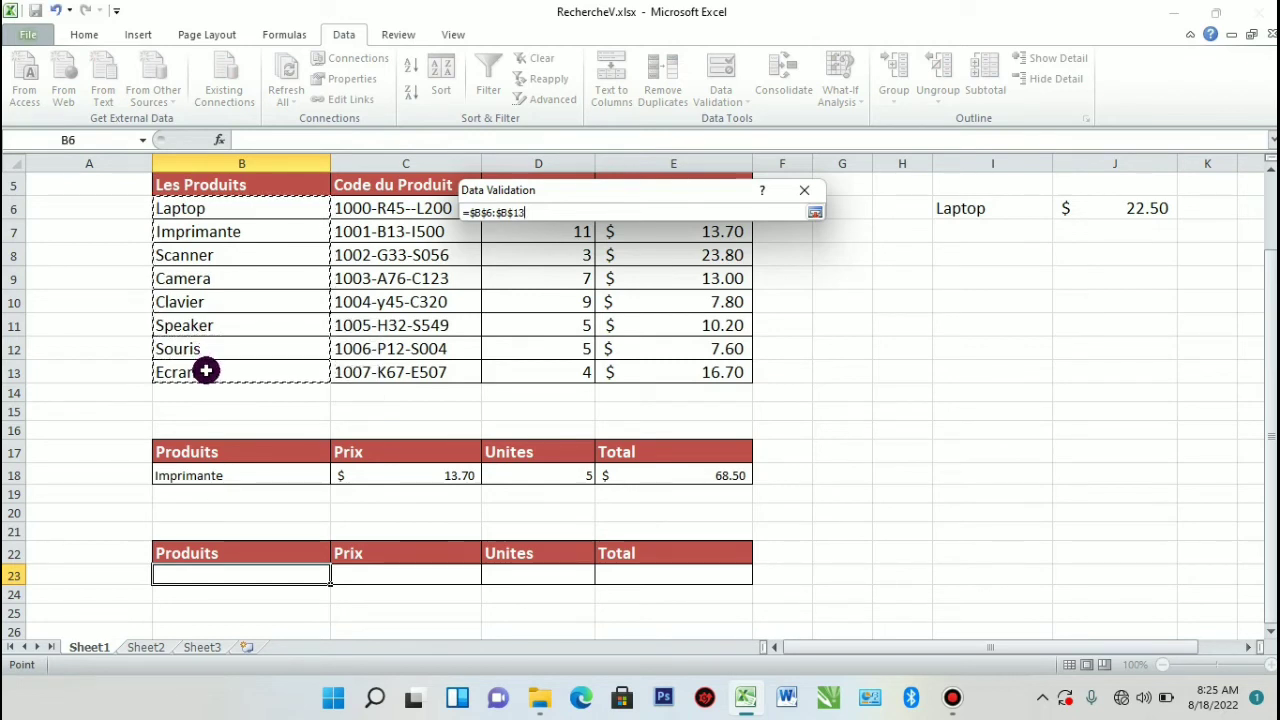
click(808, 218)
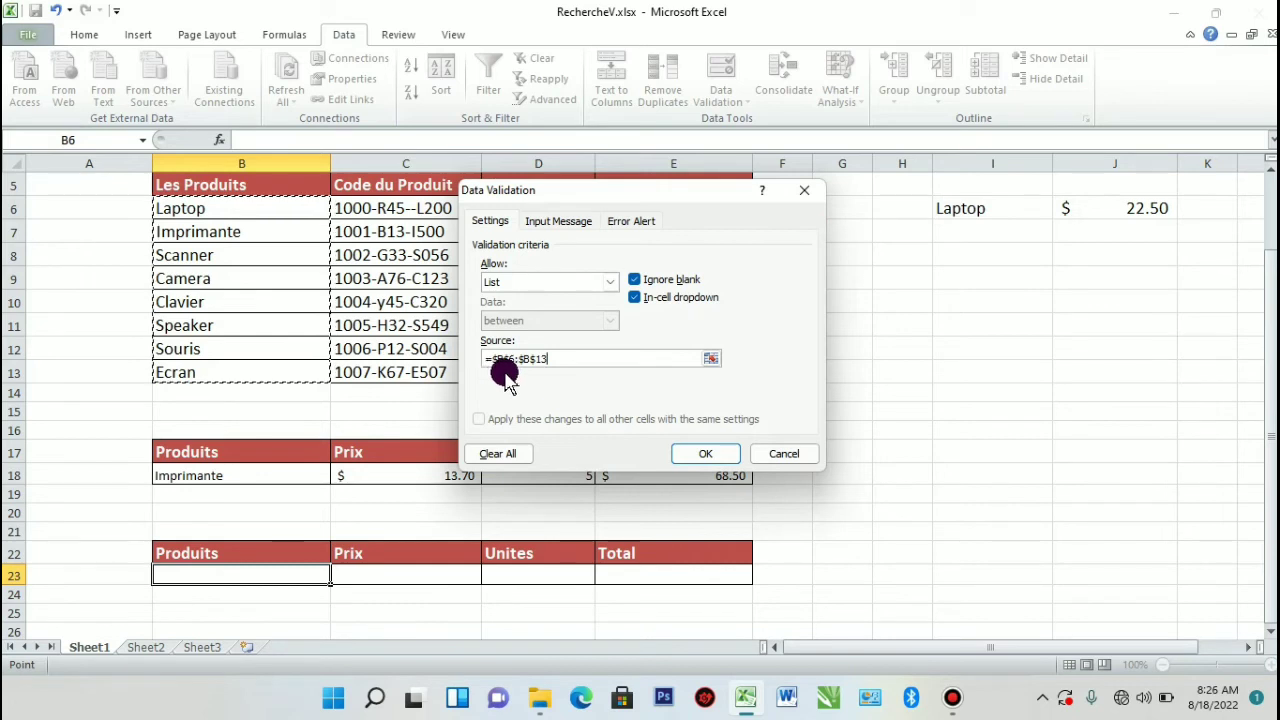
click(705, 455)
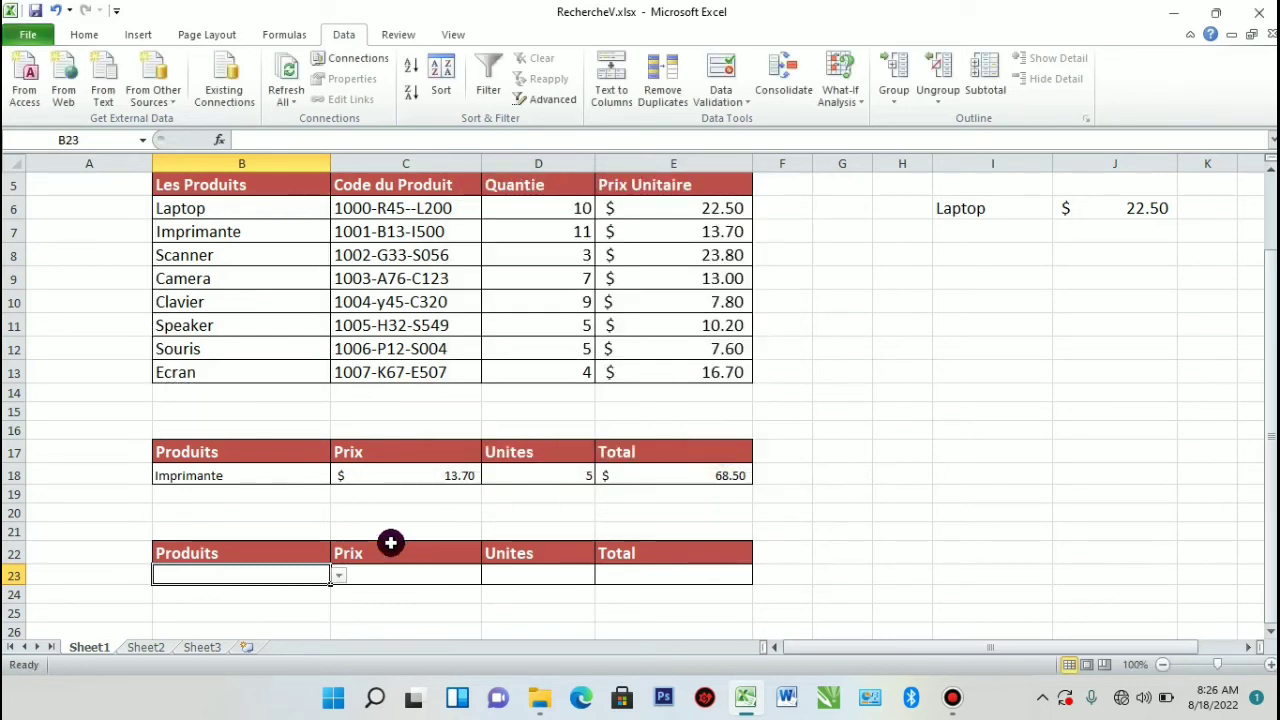
Pick Camera, then Souris, from B23's product dropdown
click(338, 577)
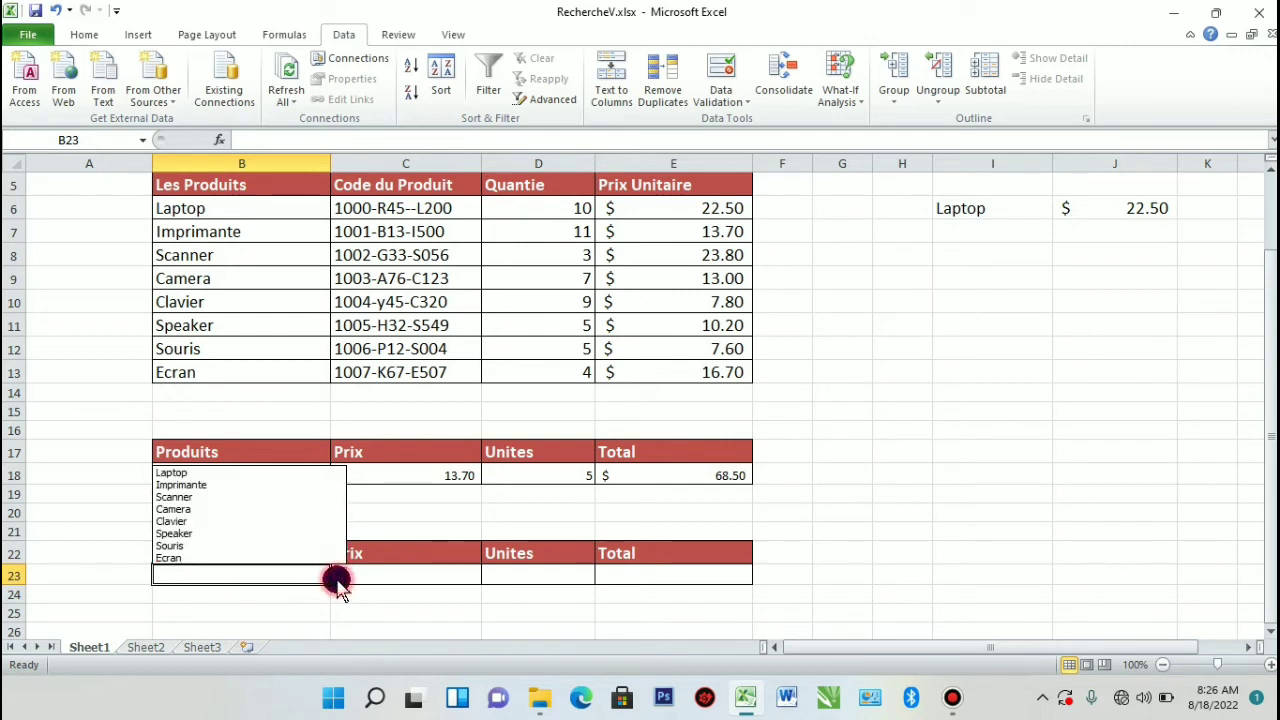
click(205, 503)
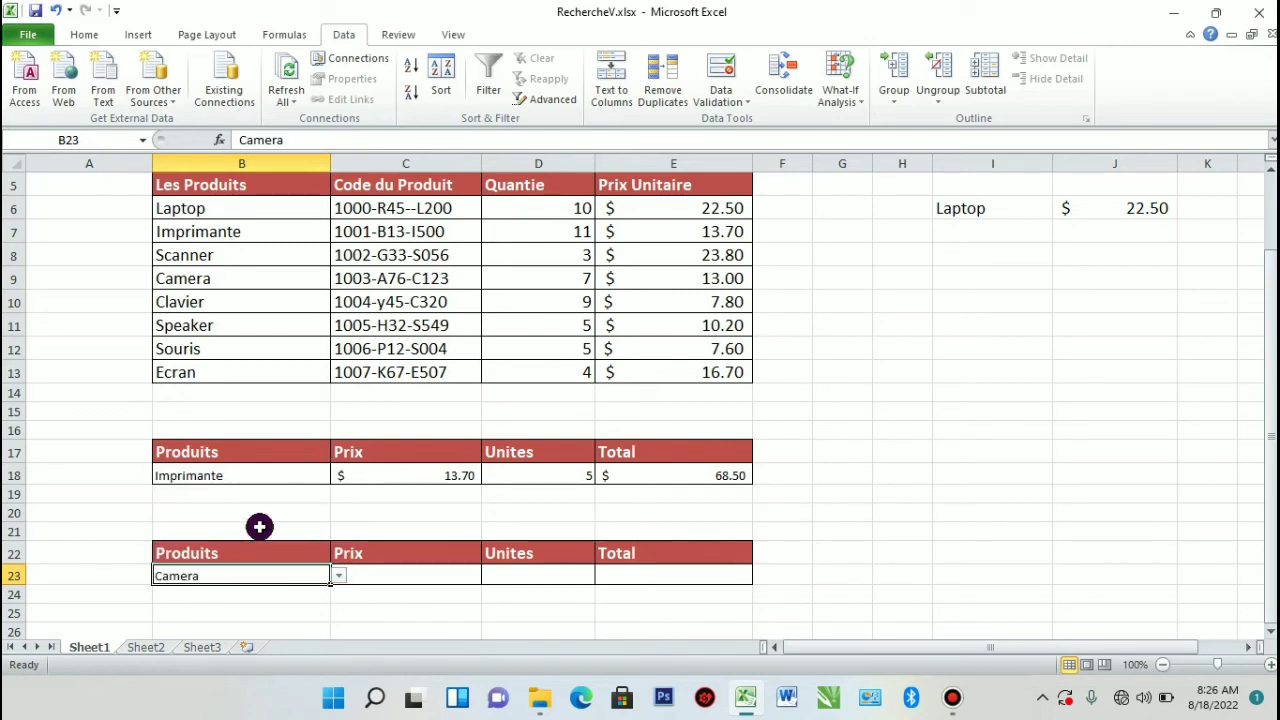
click(338, 577)
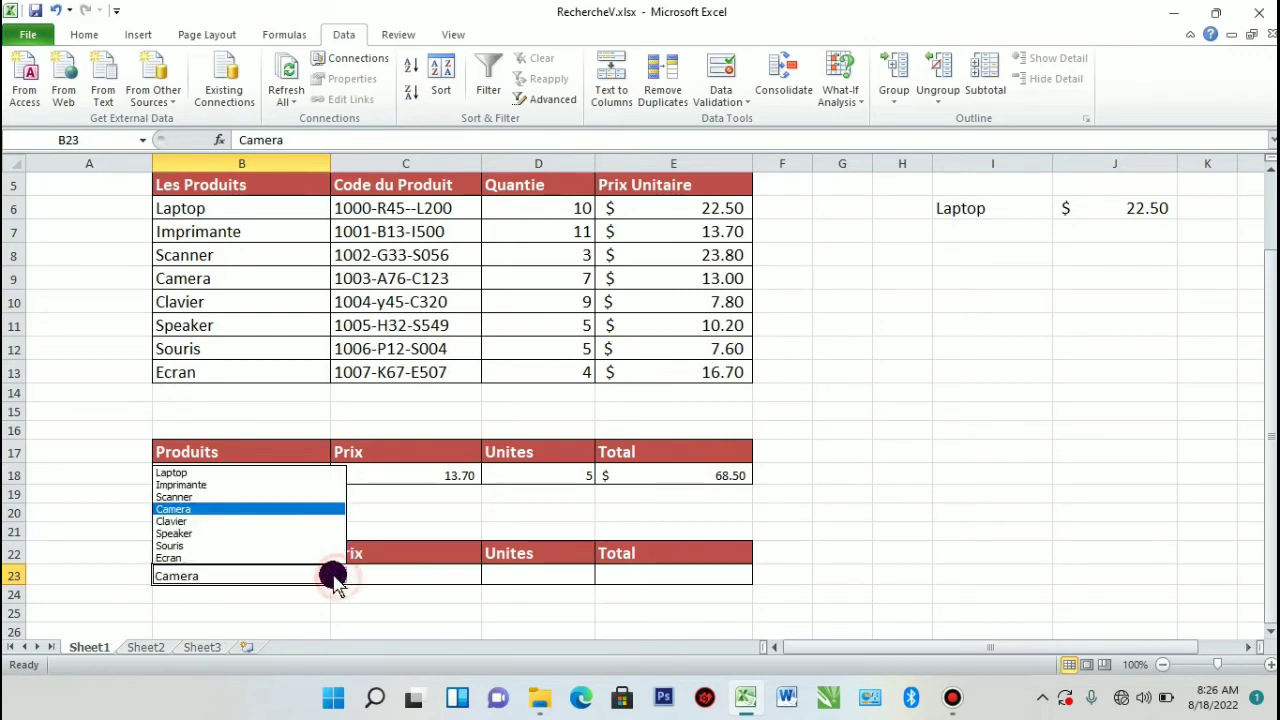
click(215, 540)
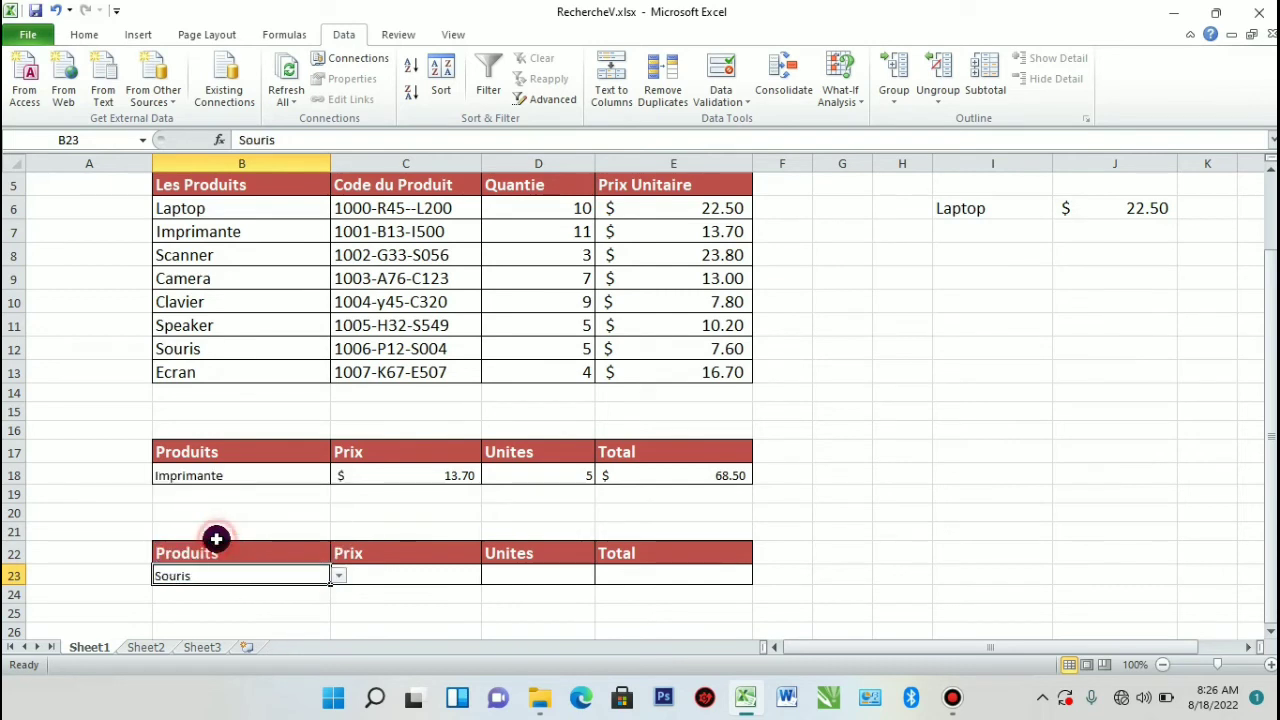
click(377, 577)
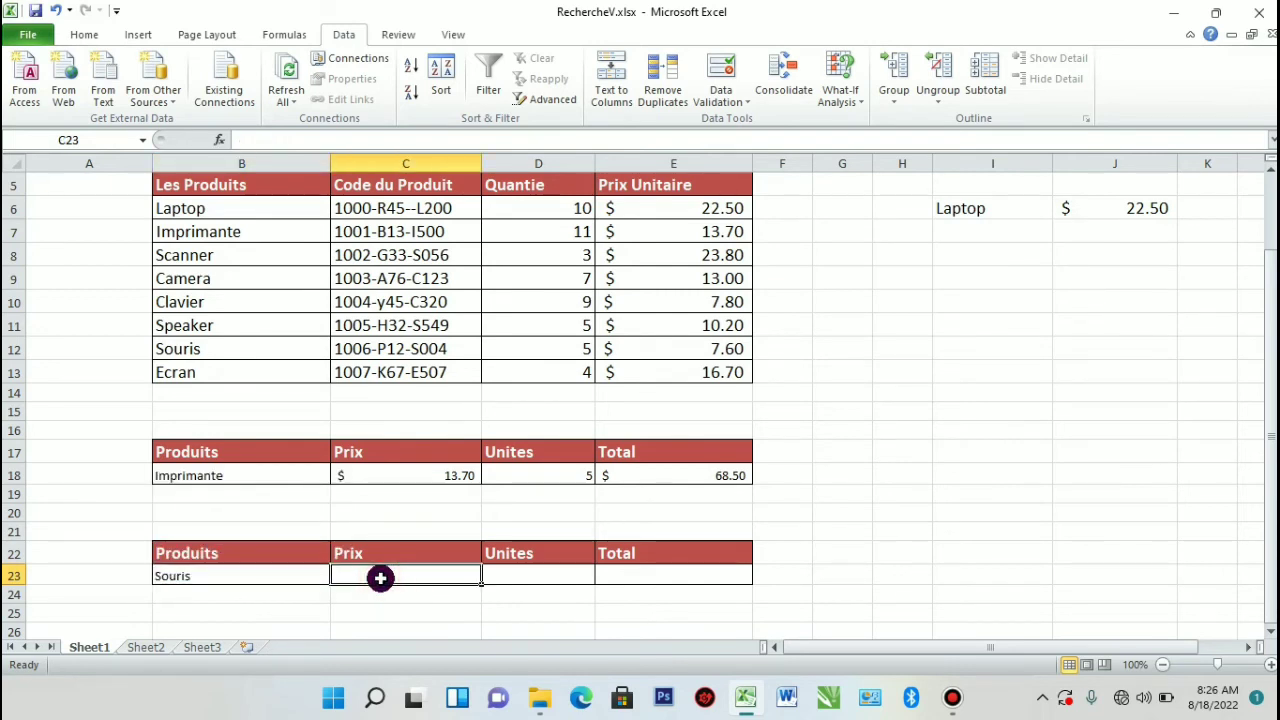
Enter =VLOOKUP(B23,B6:E13,4,0) in C23 to return Souris's price of 7.6
text(=)
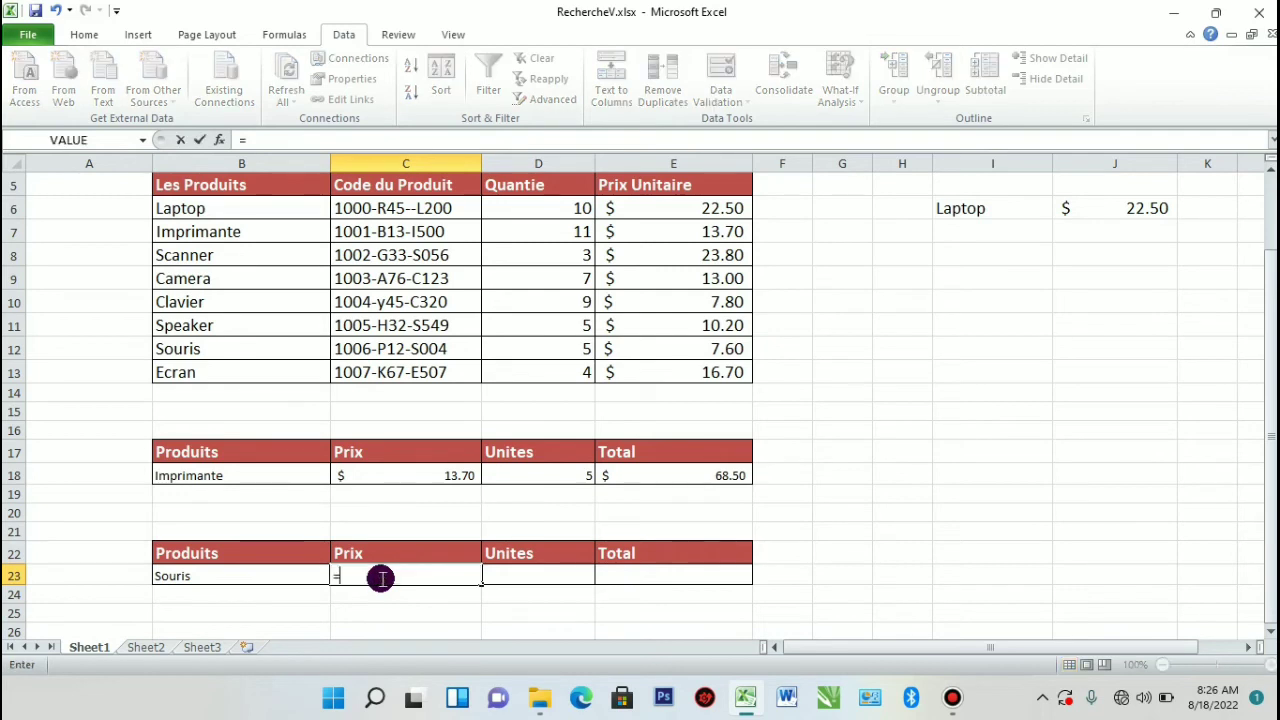
text(V)
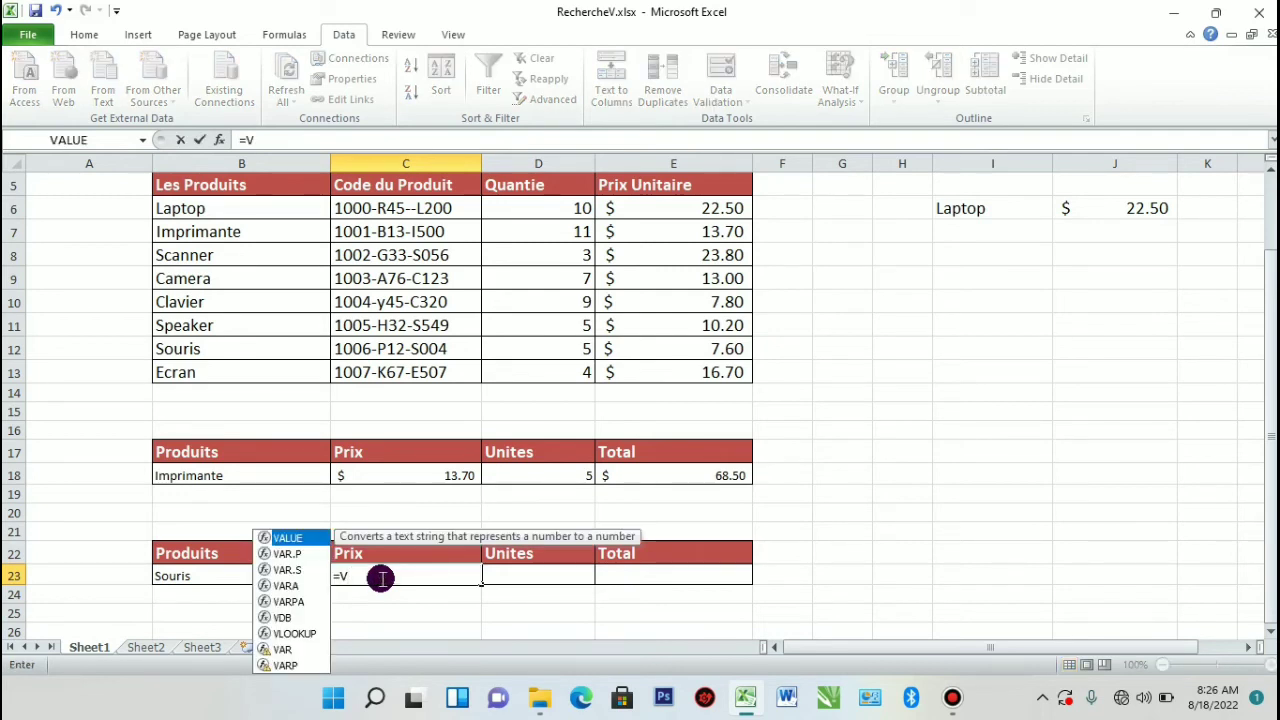
text(L)
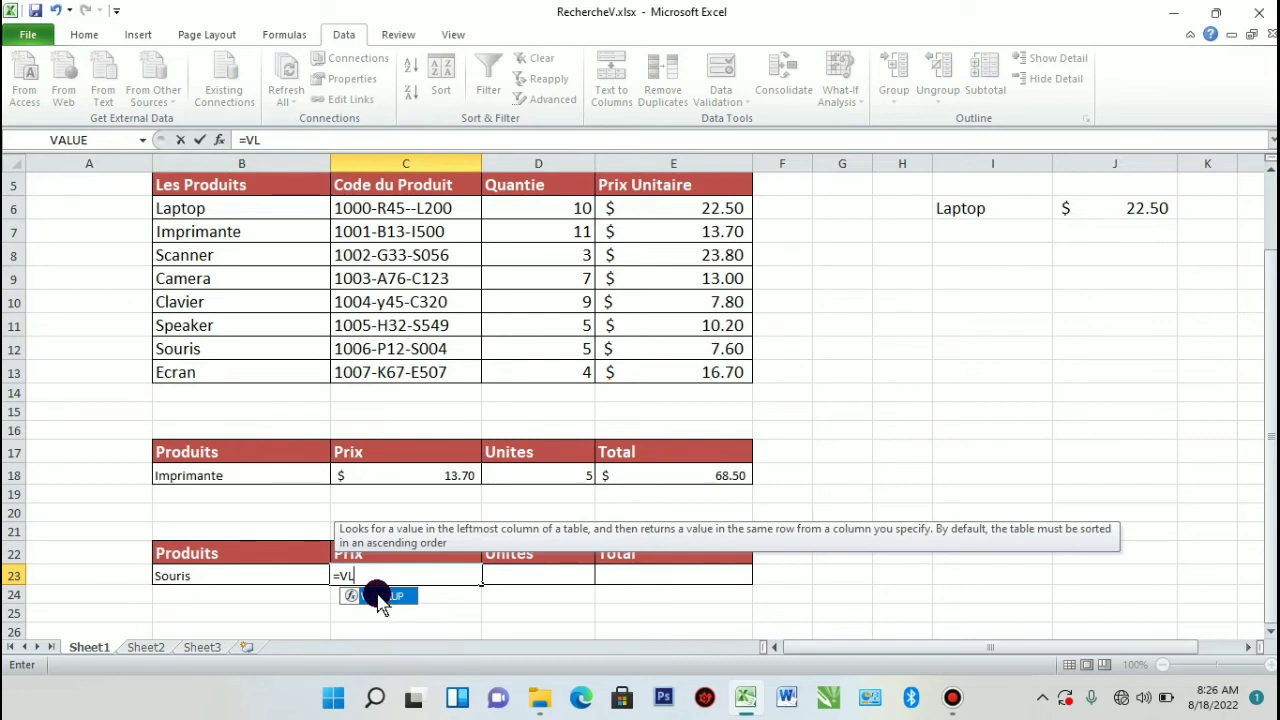
double_click(372, 597)
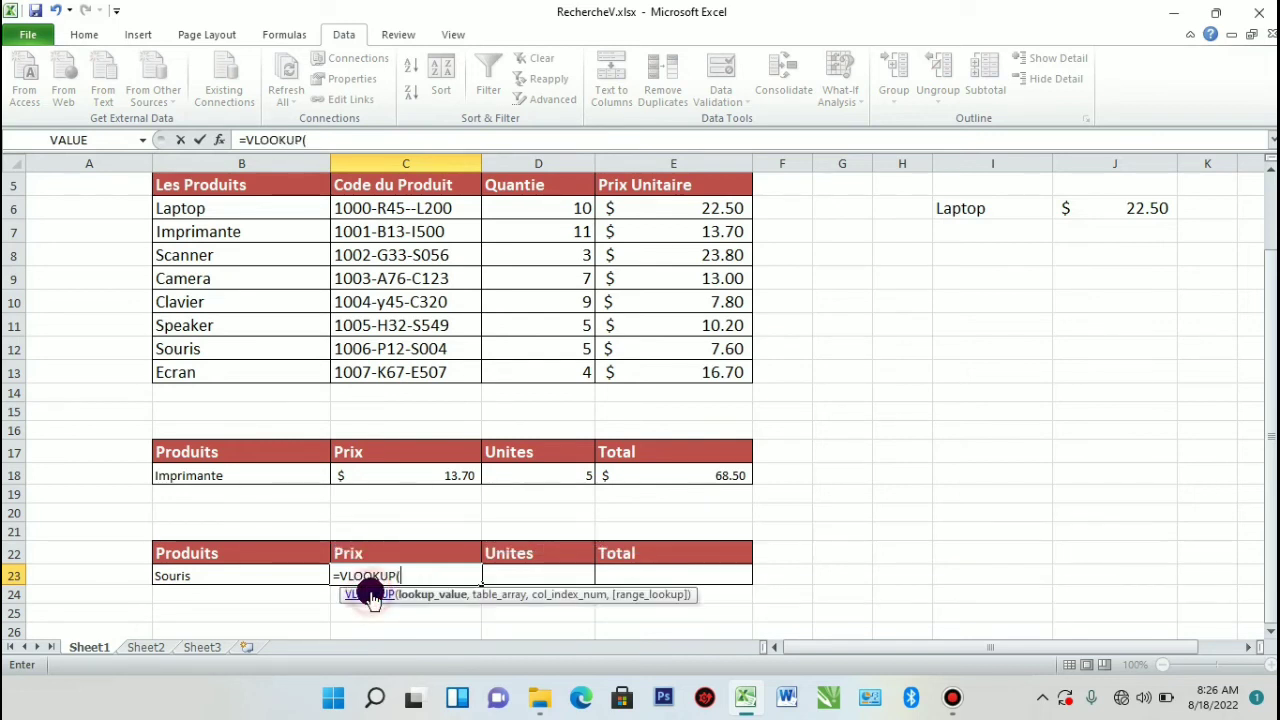
click(420, 597)
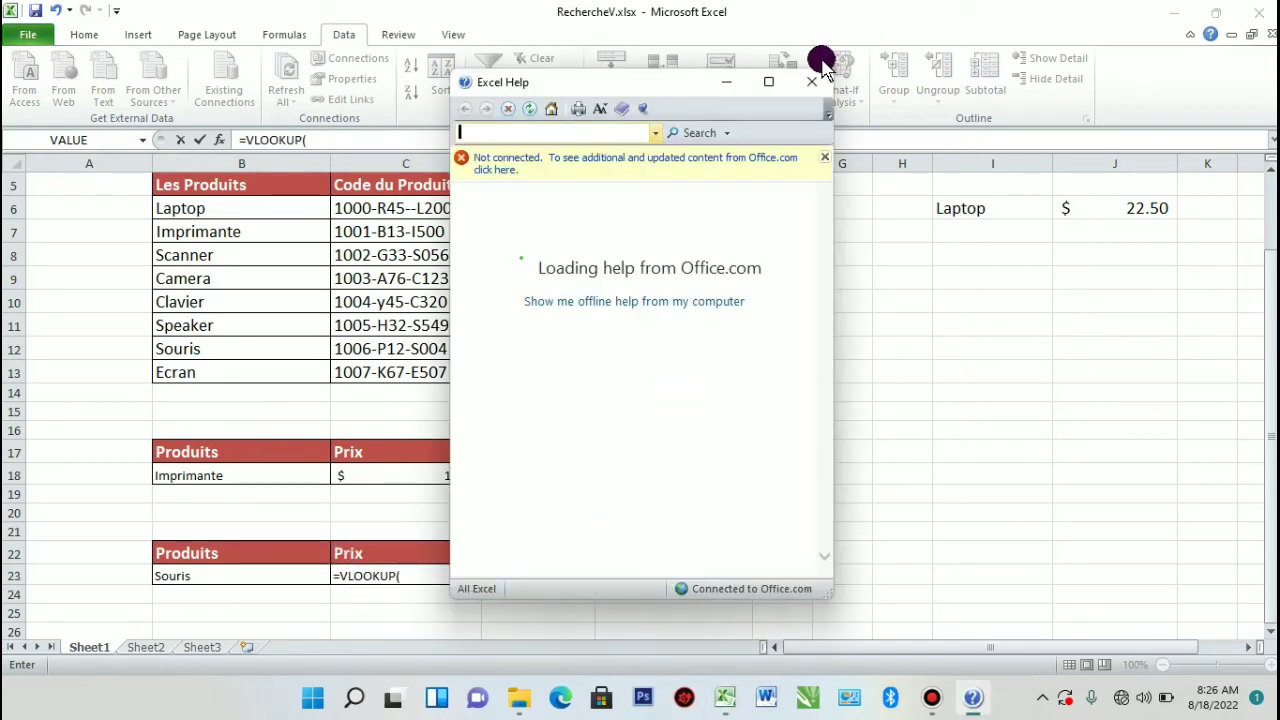
click(813, 81)
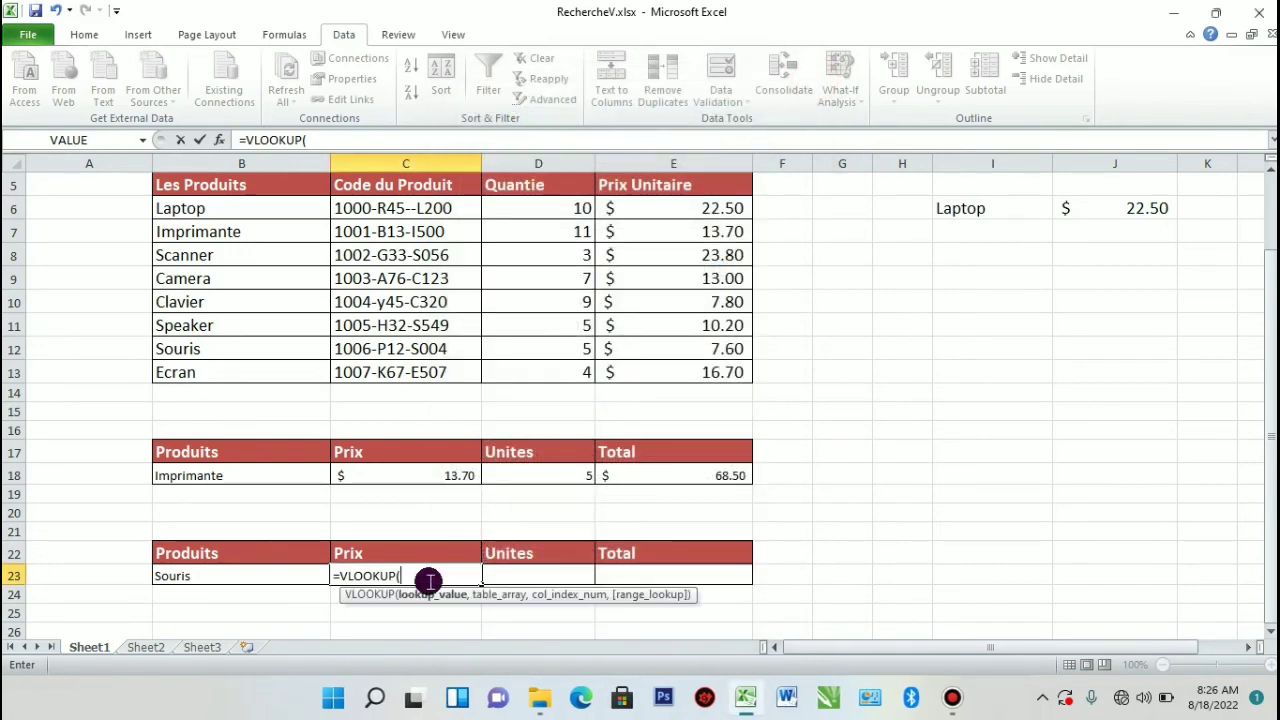
click(216, 580)
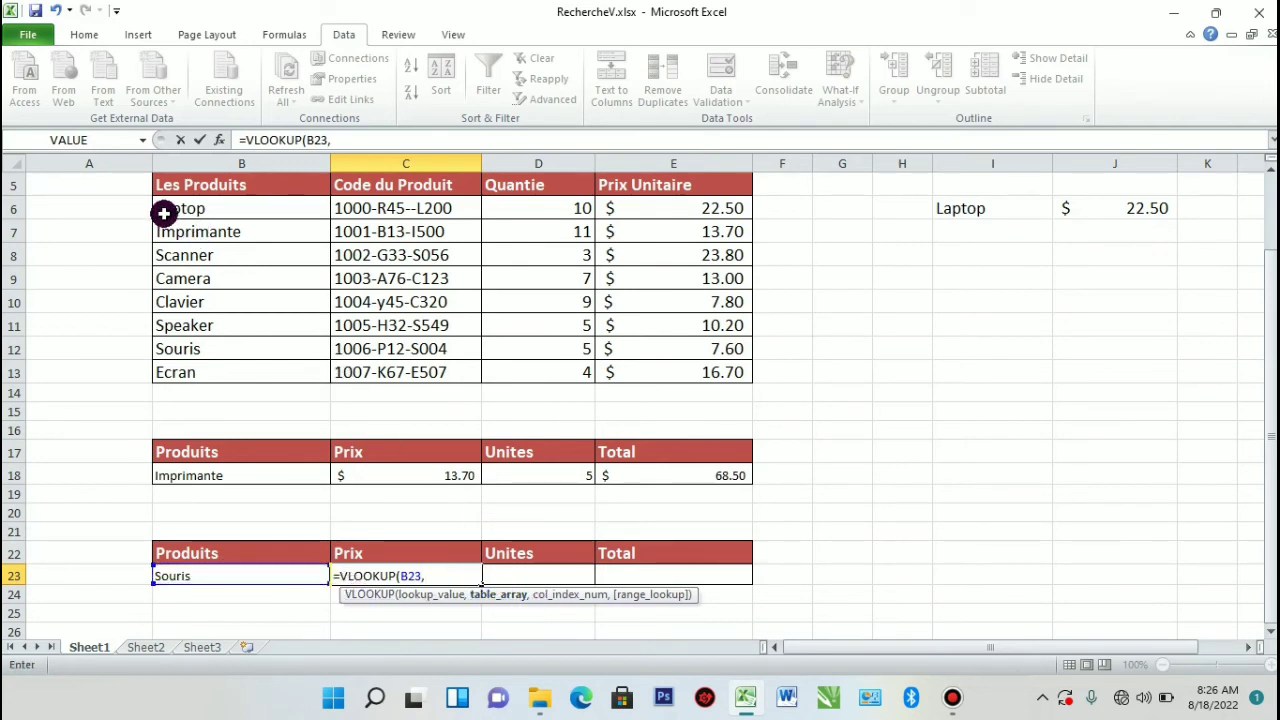
drag(176, 213, 720, 369)
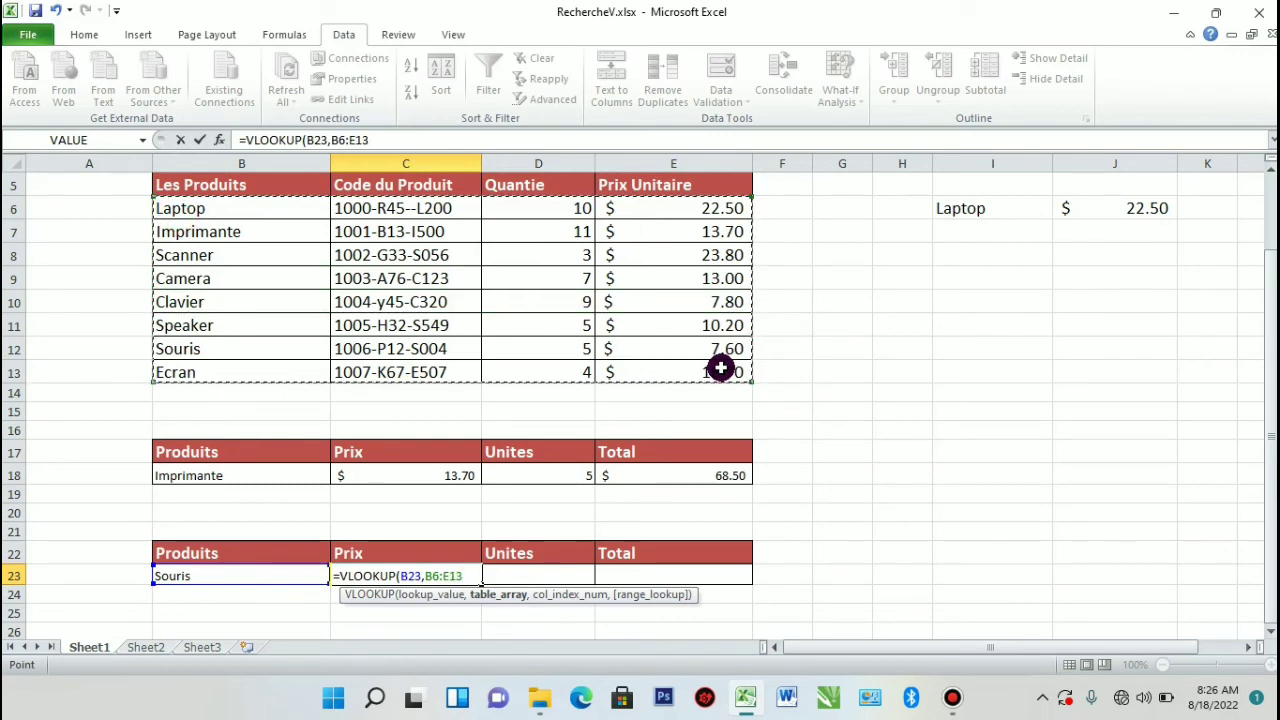
text(,4)
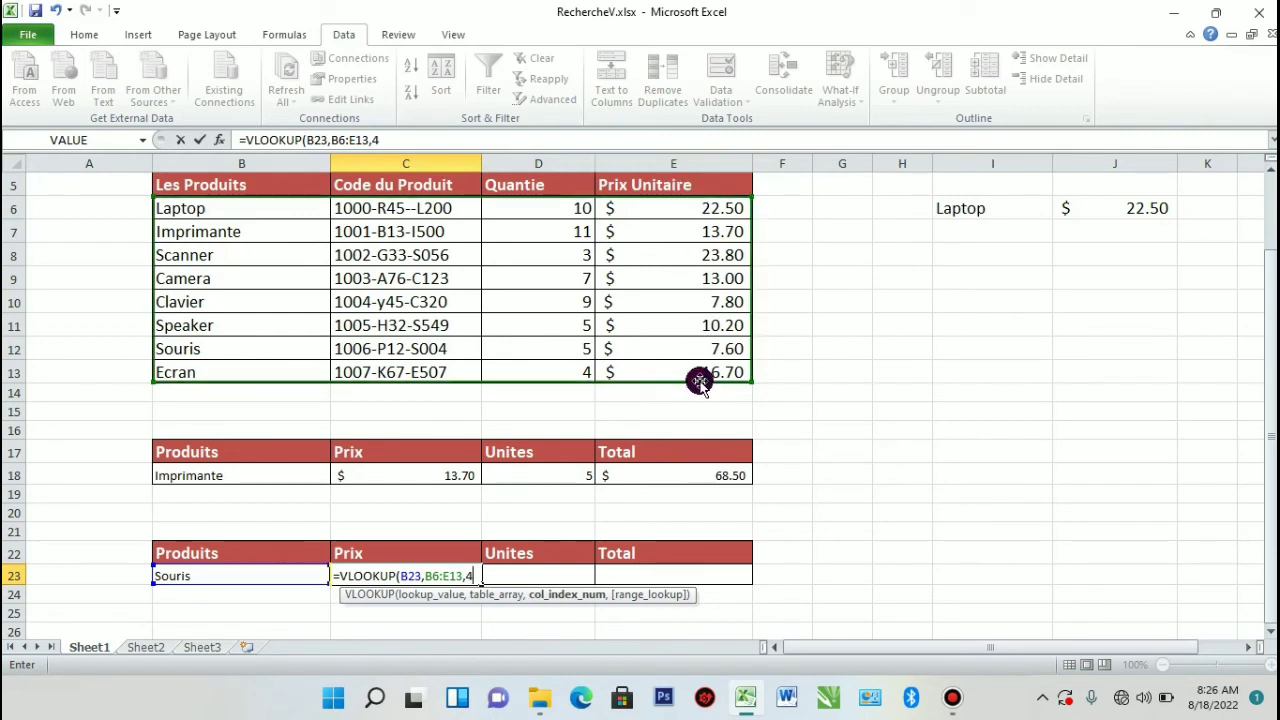
text(,0)
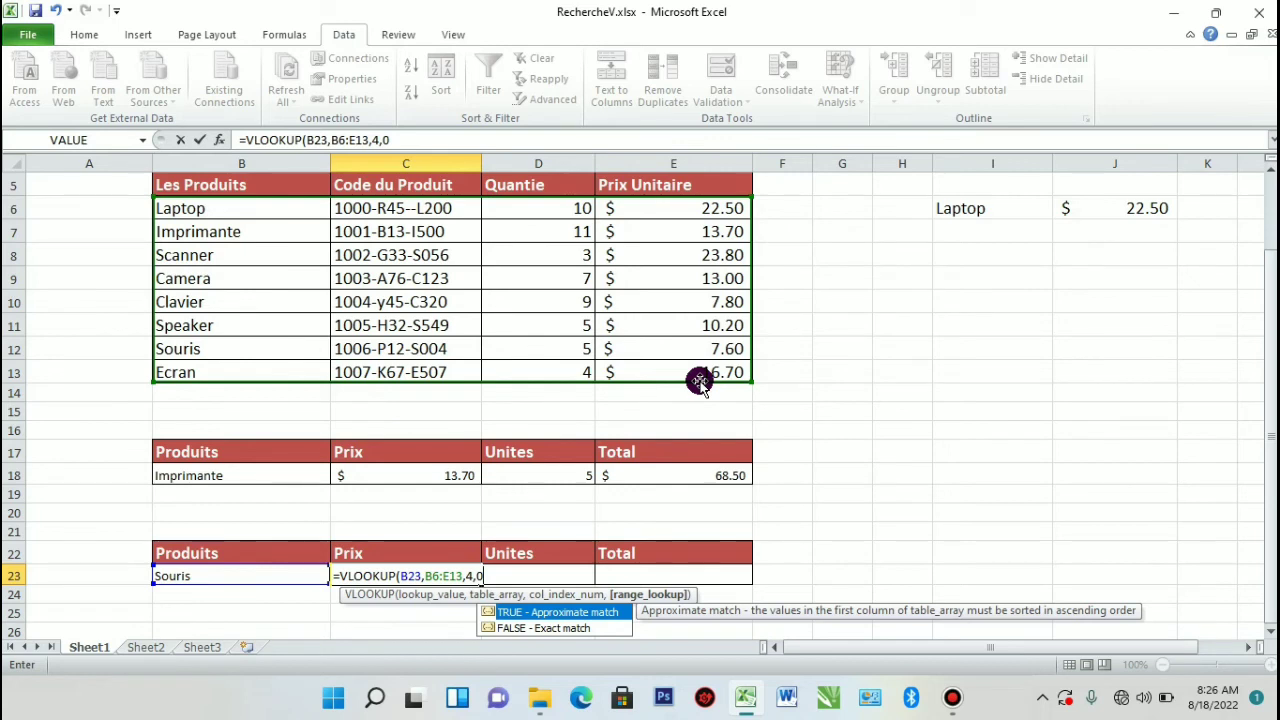
text())
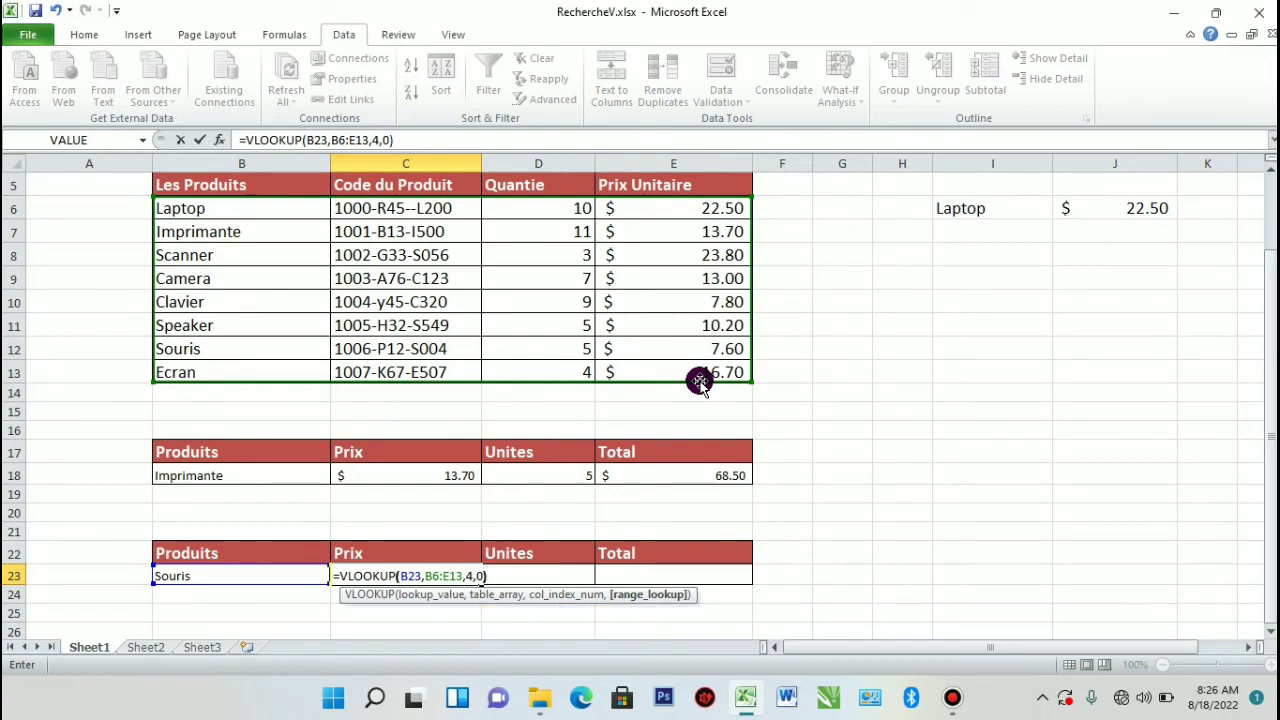
key(Return)
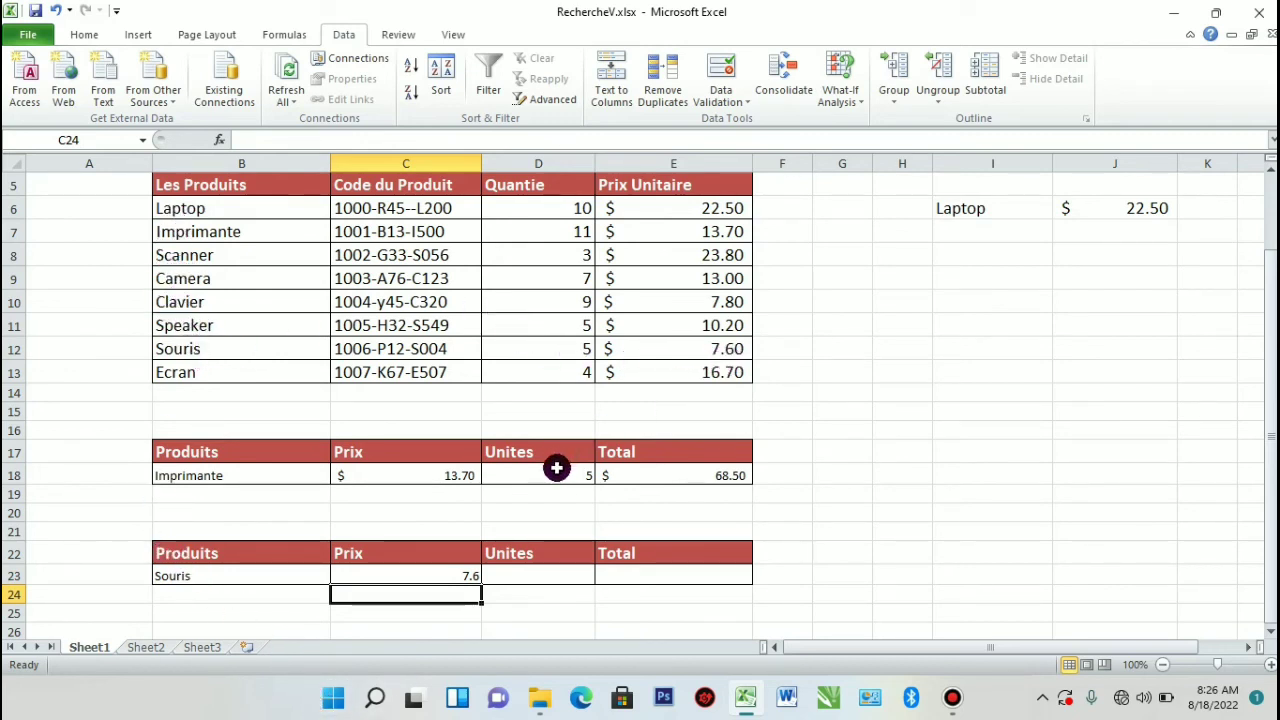
Copy the units and total from D18:E18 into D23:E23, showing 5 units and $38.00
drag(545, 472, 645, 467)
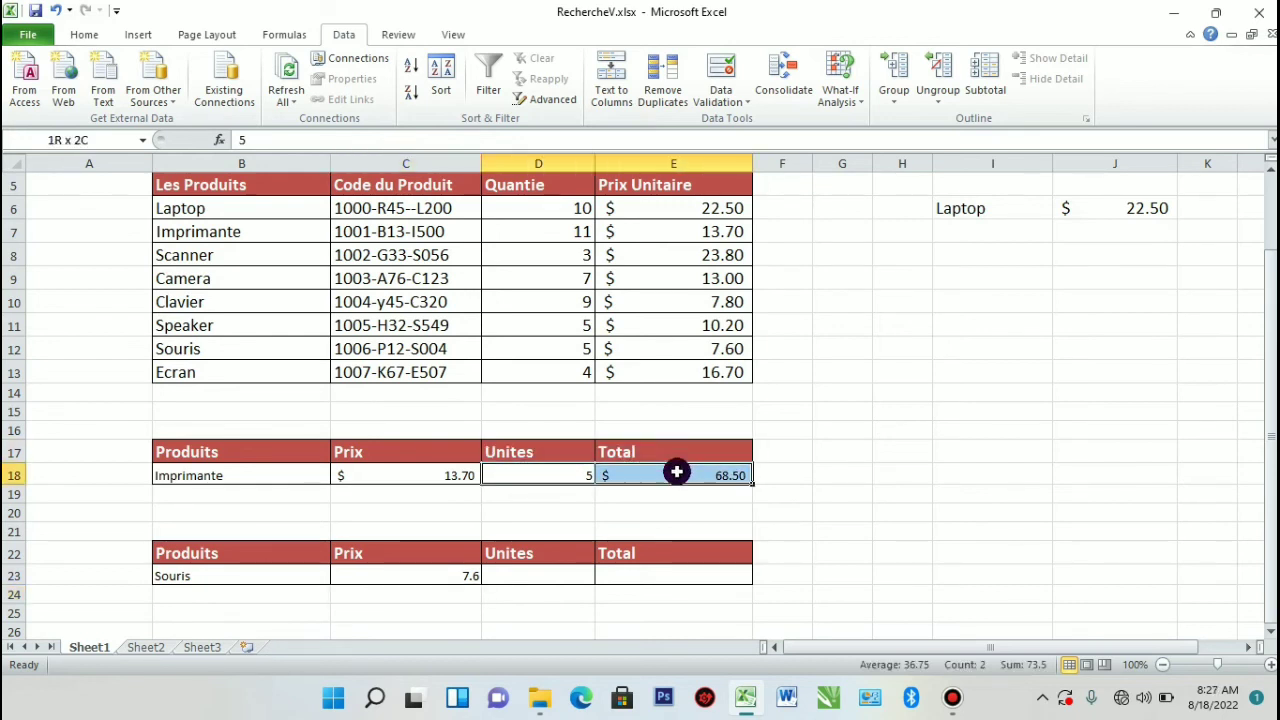
key(ctrl+c)
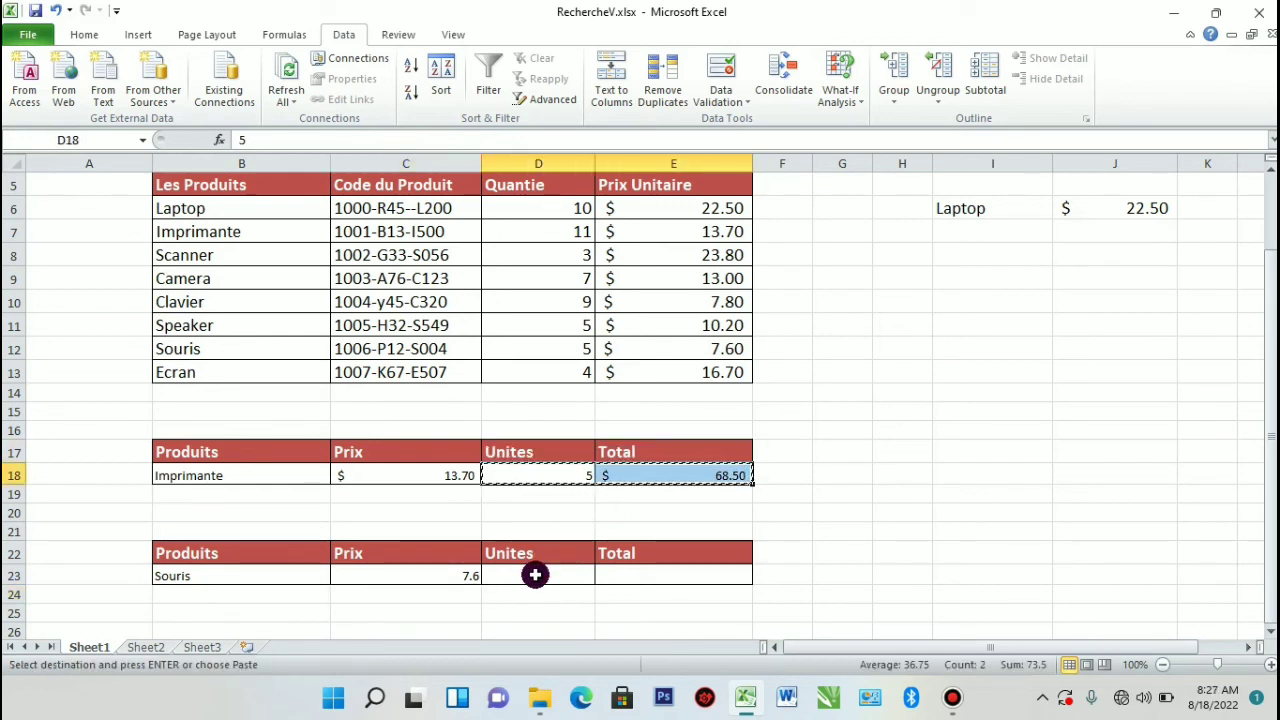
drag(527, 576, 643, 587)
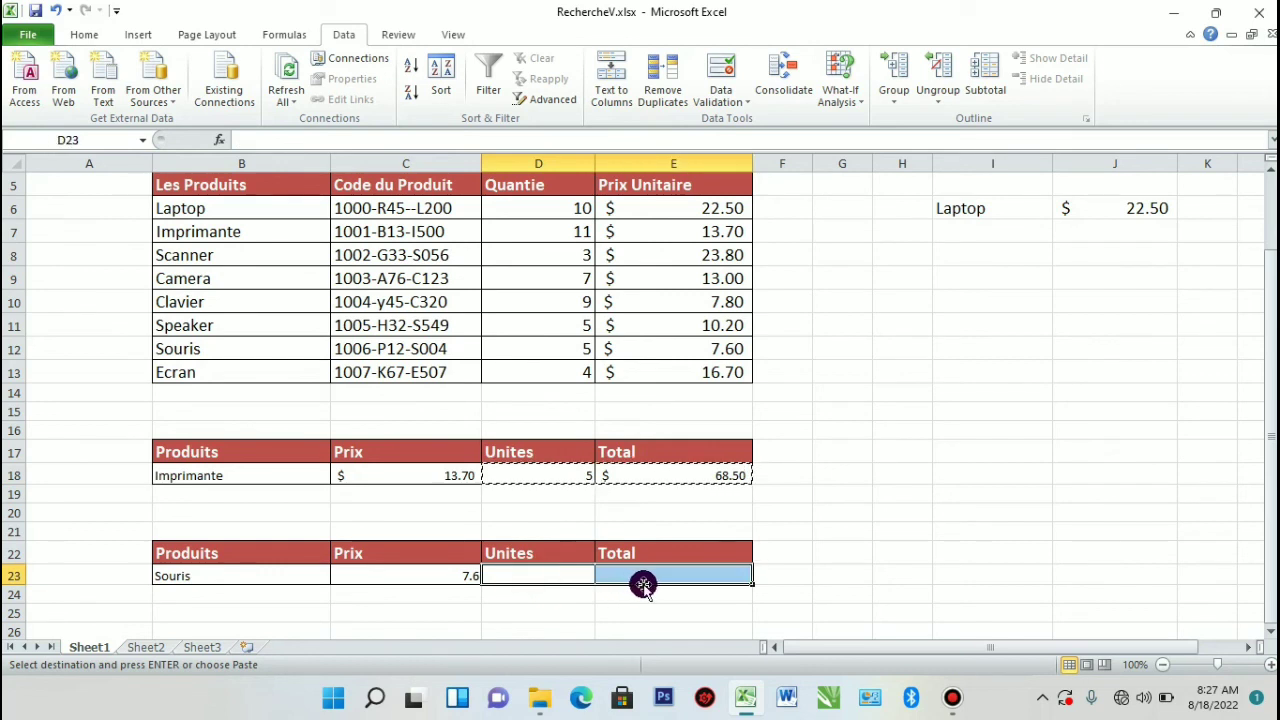
key(ctrl+v)
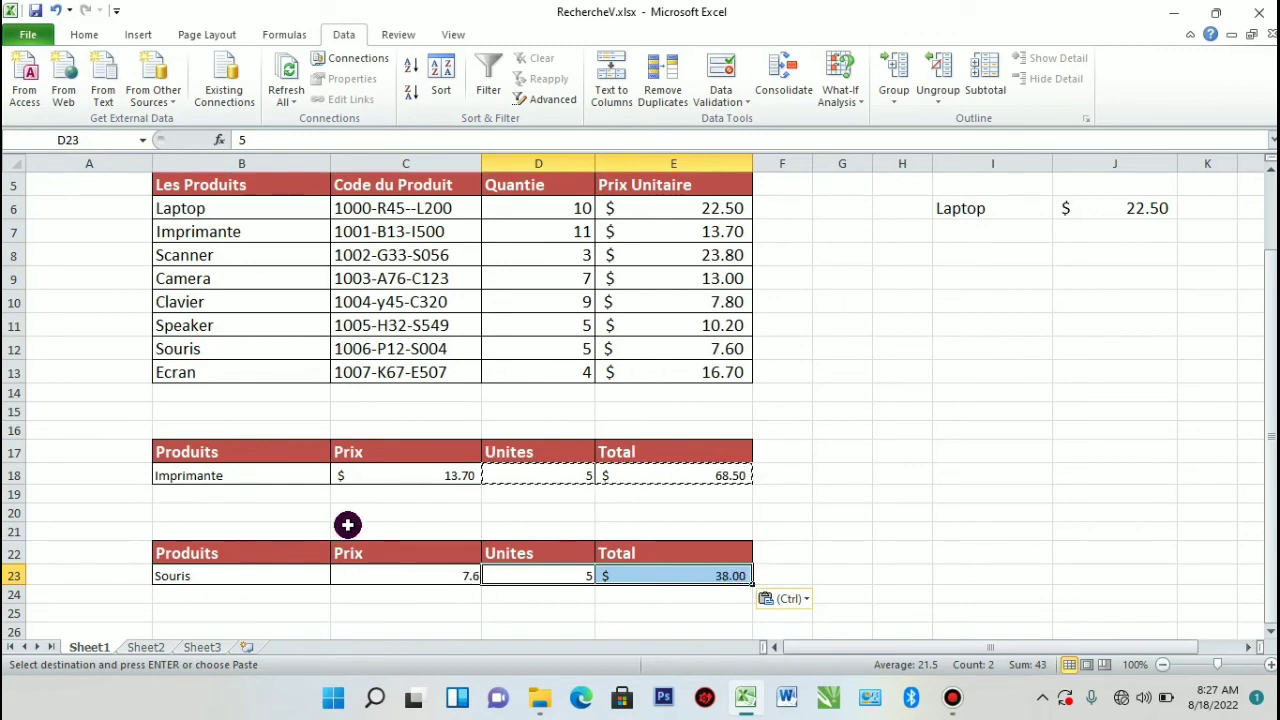
scroll(823, 486, up, 2)
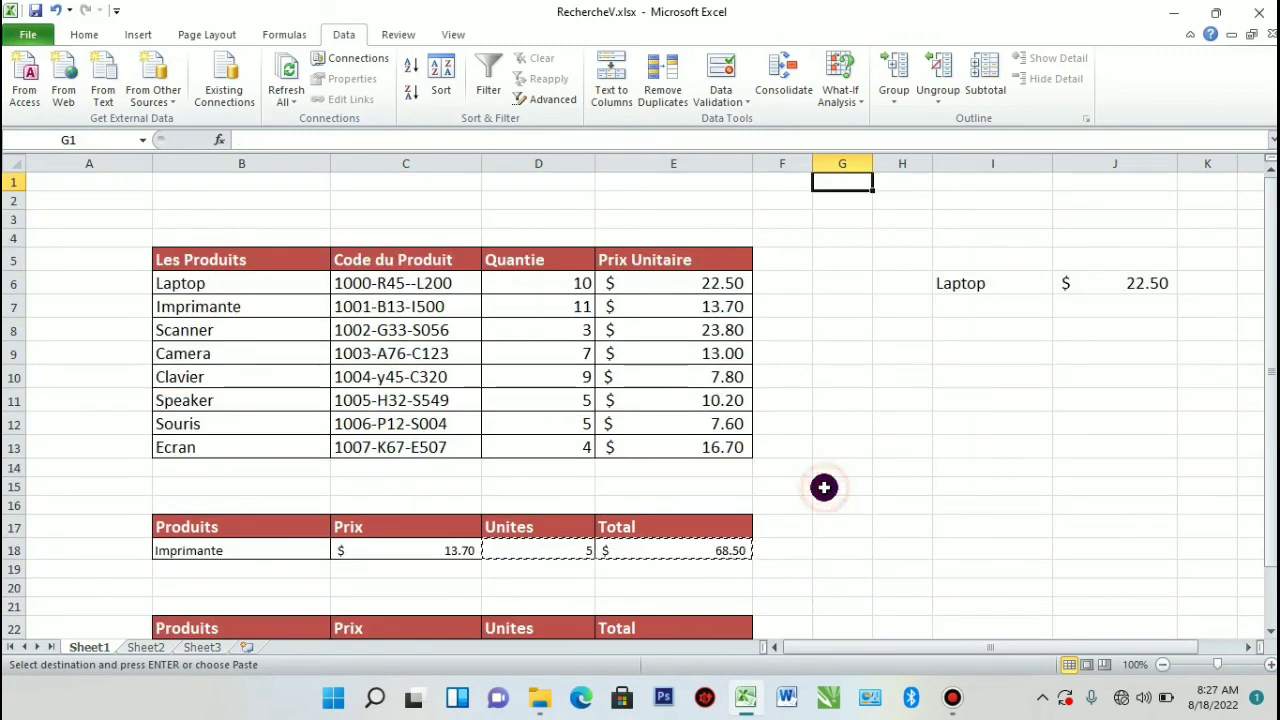
double_click(929, 547)
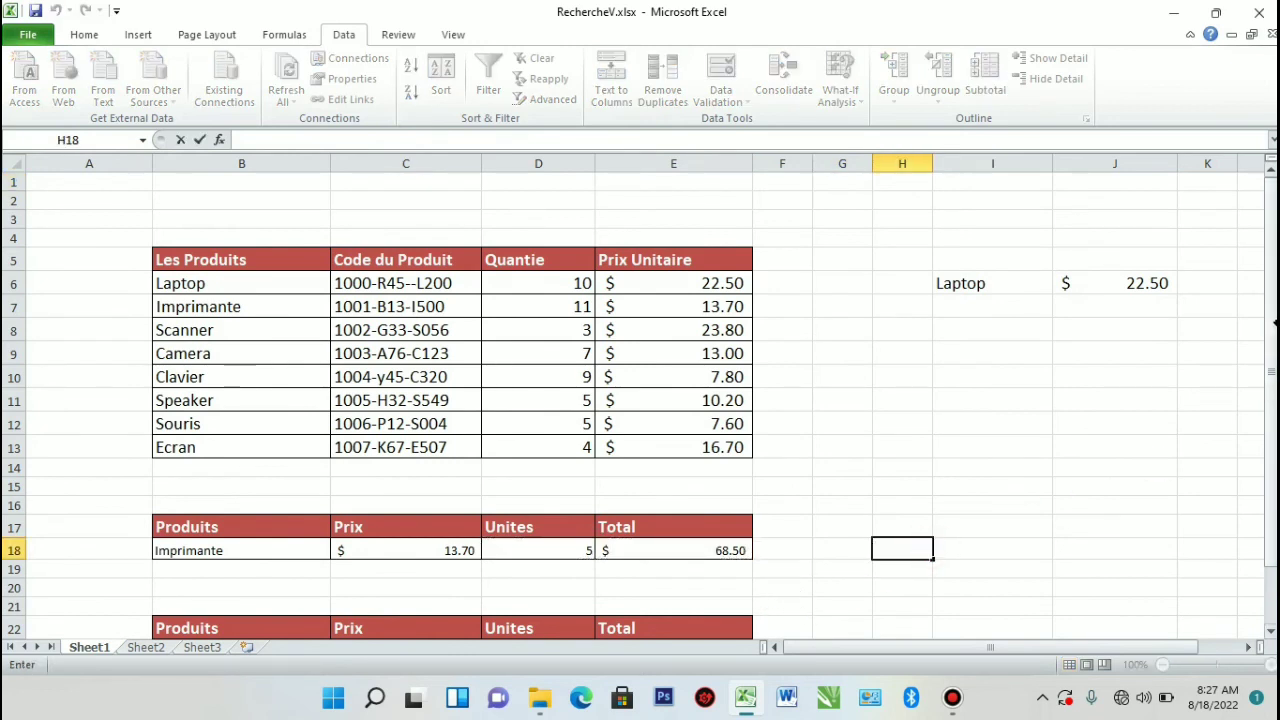
drag(1268, 330, 1268, 442)
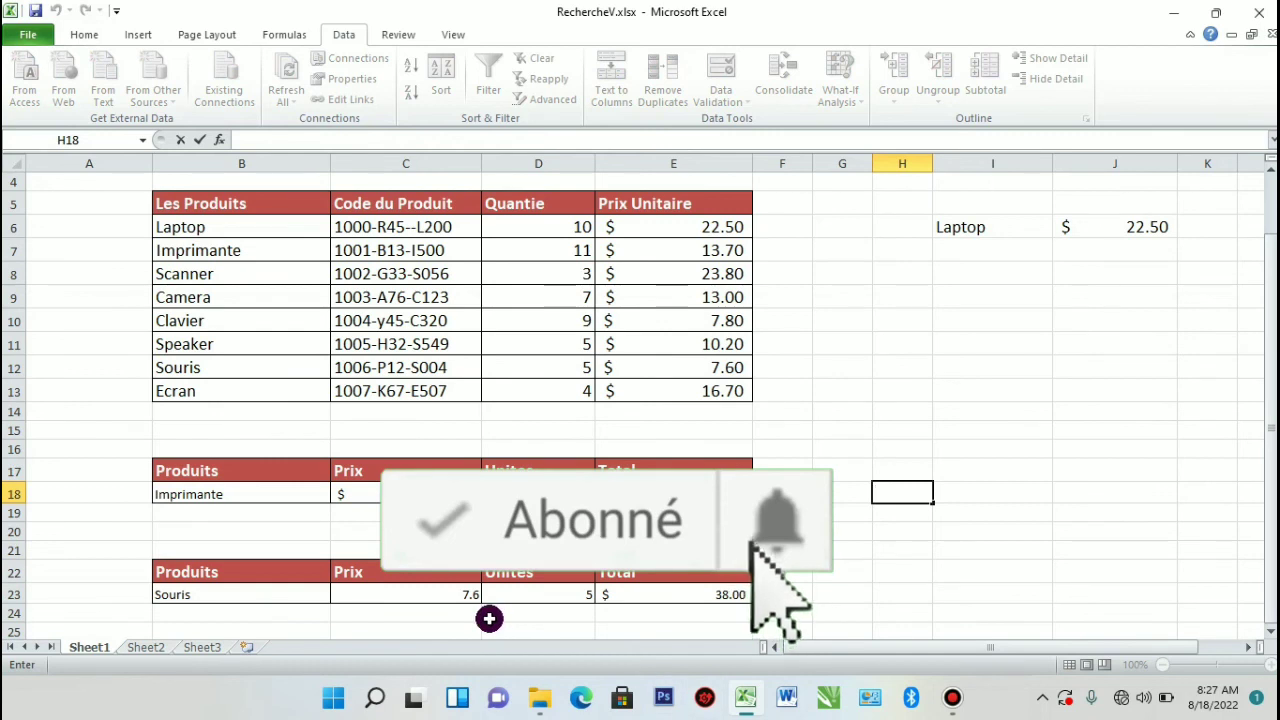
Pick Speaker, then Scanner, from B23's dropdown, updating the price to 23.8 and the total to $119.00
click(317, 596)
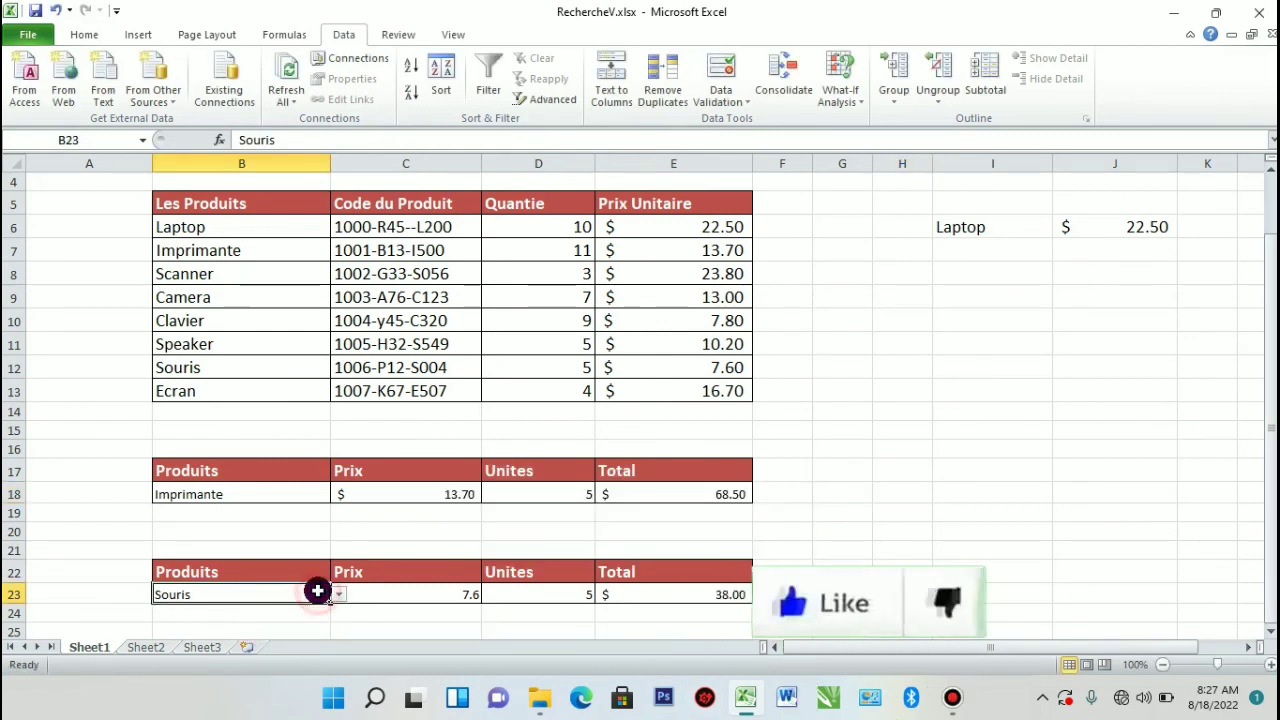
click(339, 595)
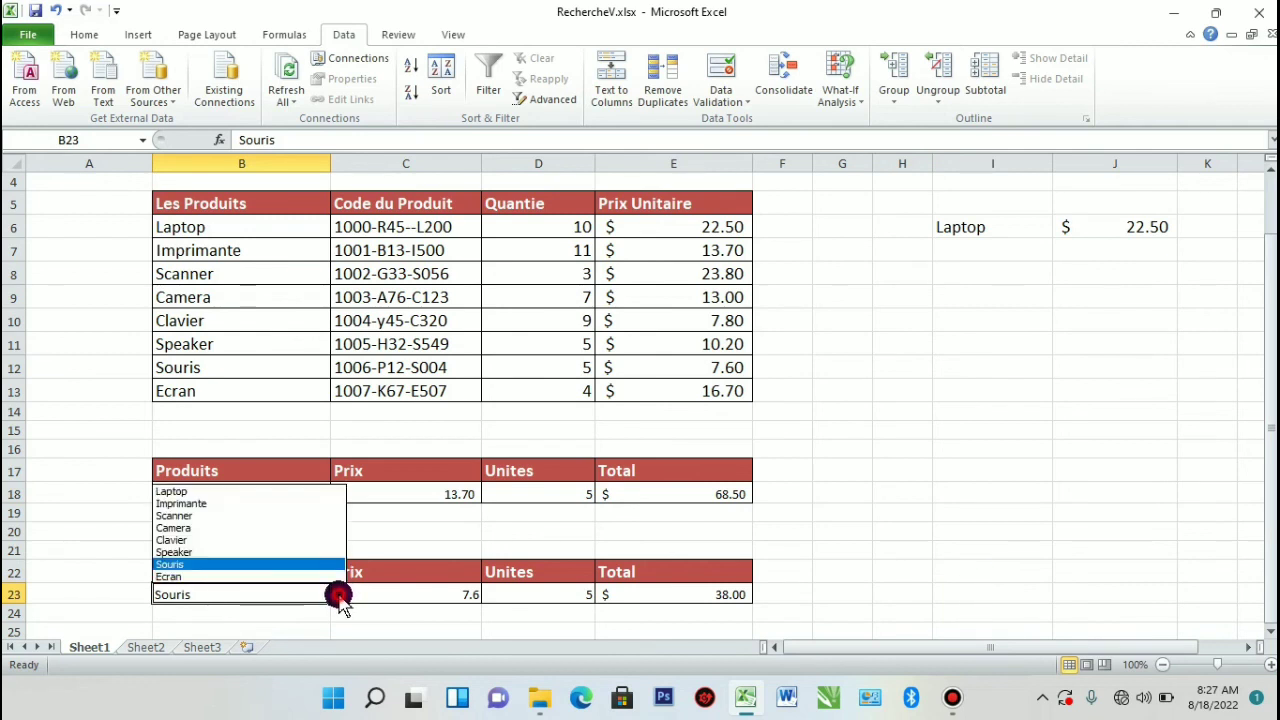
click(198, 552)
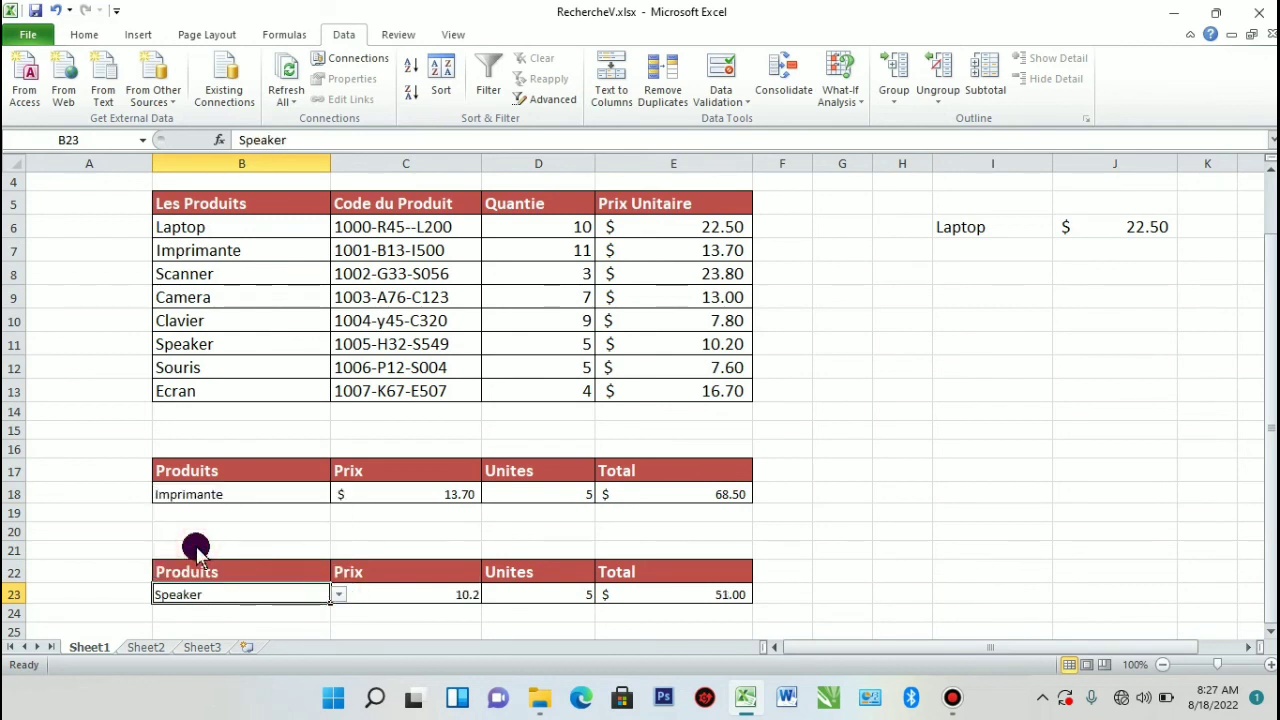
click(339, 596)
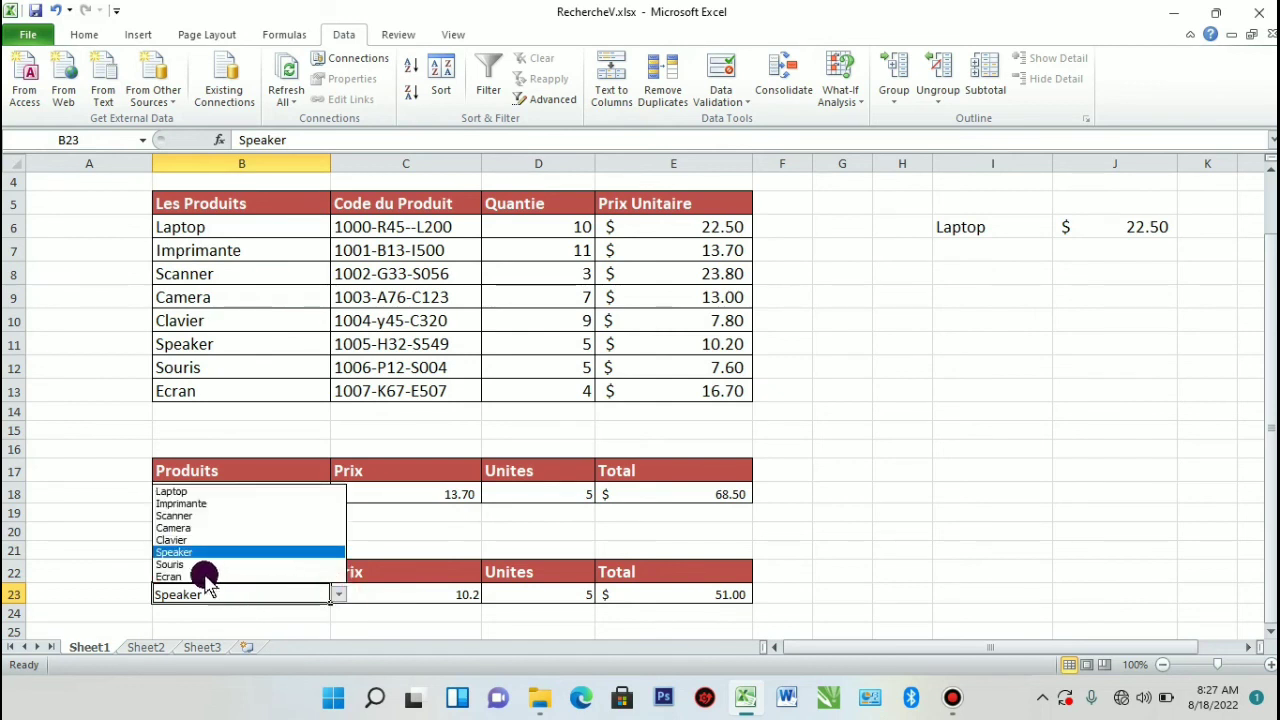
click(180, 516)
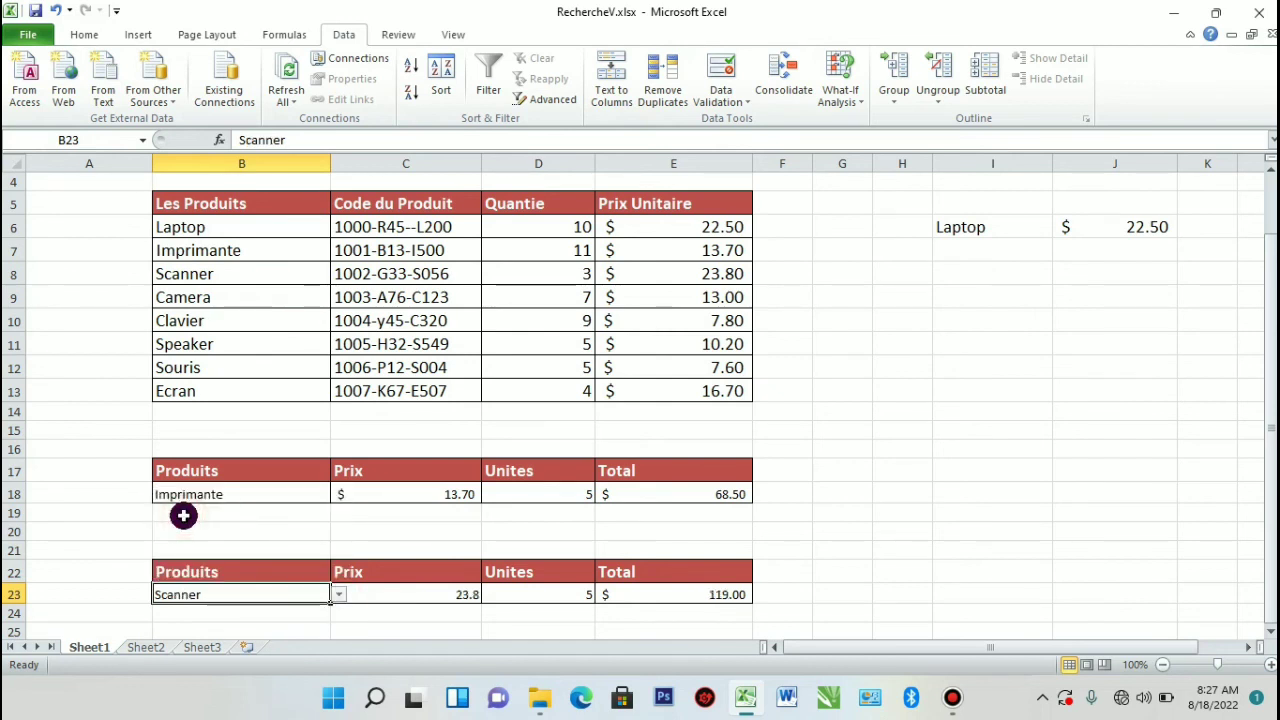